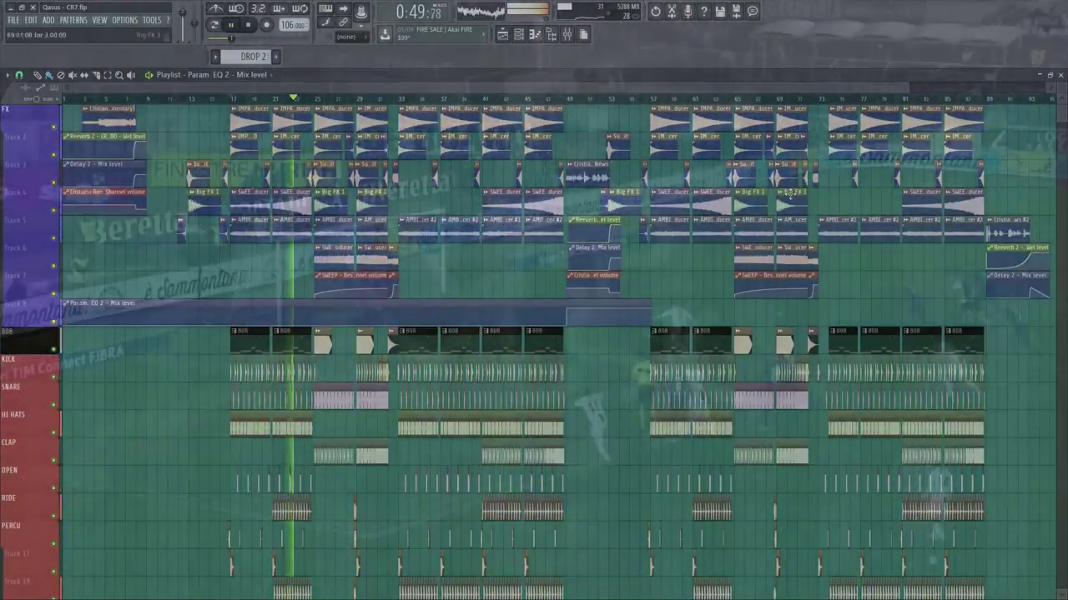
Look over the full playlist arrangement and inspect the notes of the CHOIR and DROP BUILD UP patterns
{"action": "scroll", "coordinate": [790, 191], "scroll_direction": "down", "scroll_amount": 5}
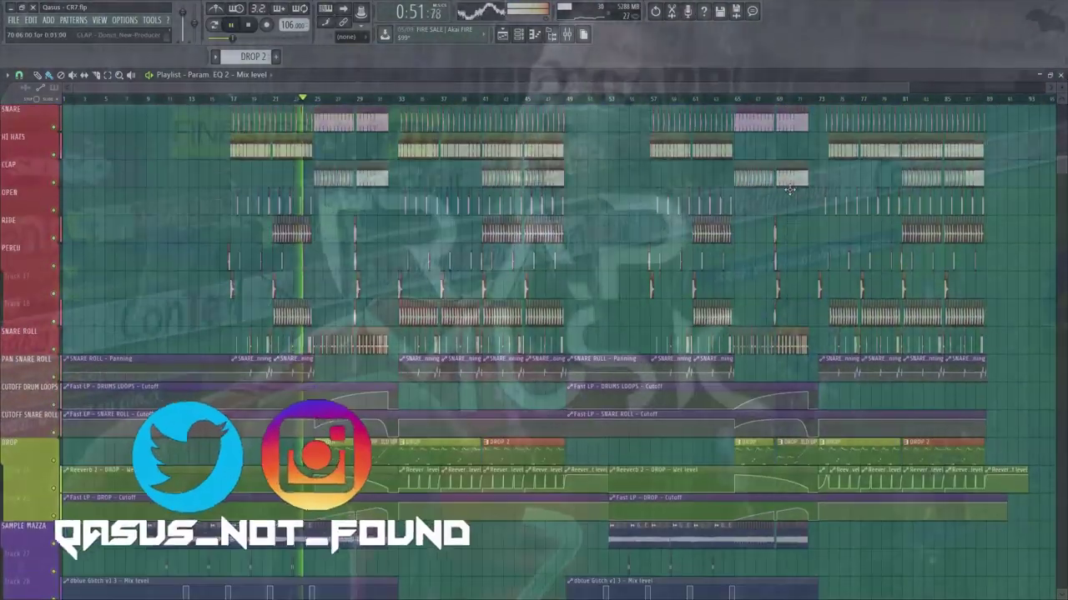
{"action": "scroll", "coordinate": [790, 191], "scroll_direction": "down", "scroll_amount": 5}
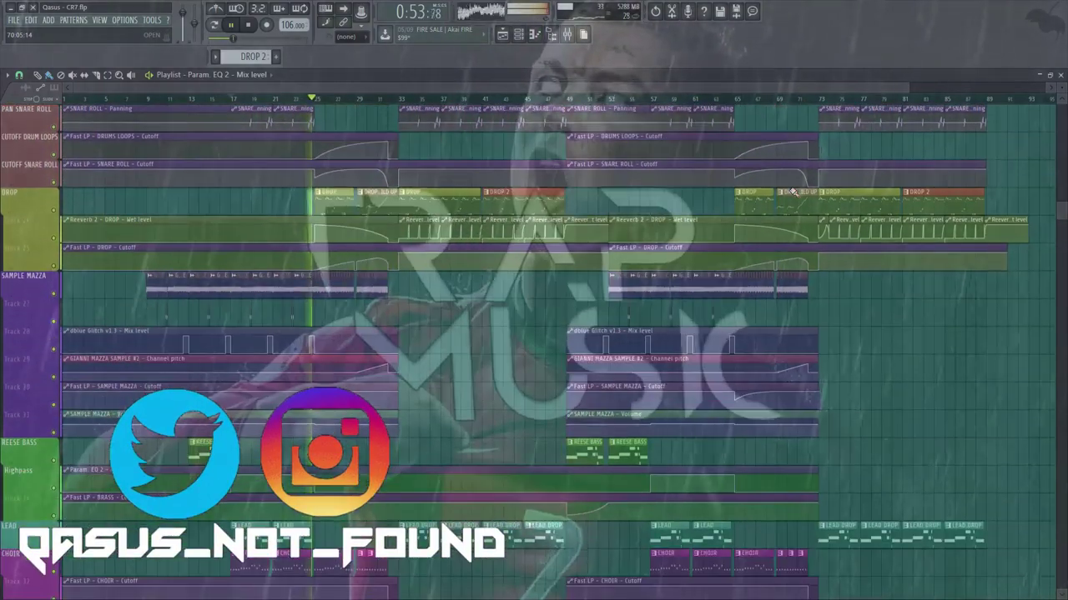
{"action": "scroll", "coordinate": [790, 191], "scroll_direction": "down", "scroll_amount": 2}
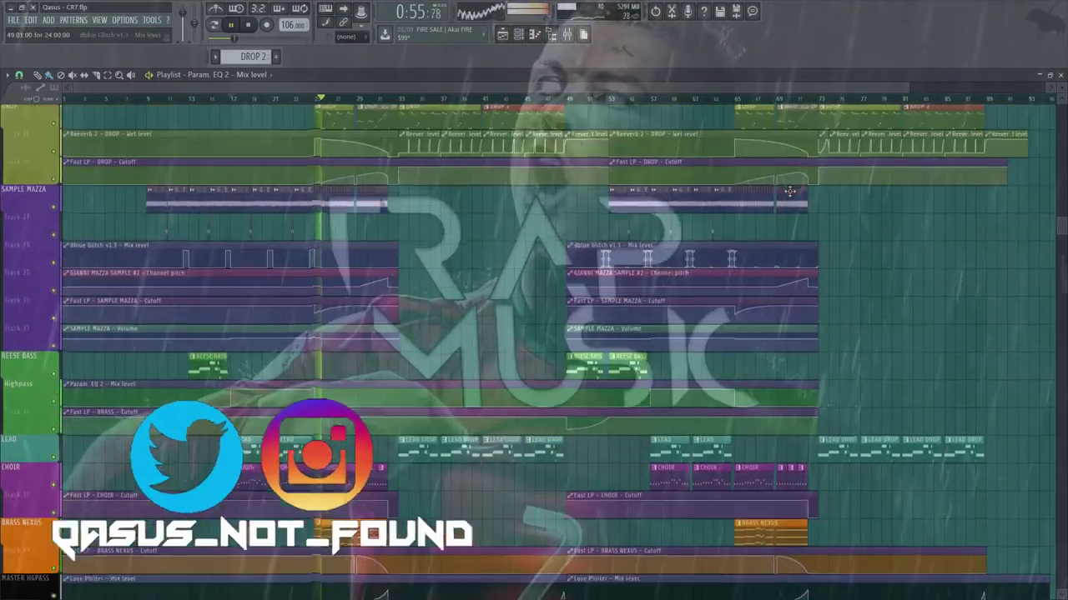
{"action": "scroll", "coordinate": [790, 191], "scroll_direction": "up", "scroll_amount": 3}
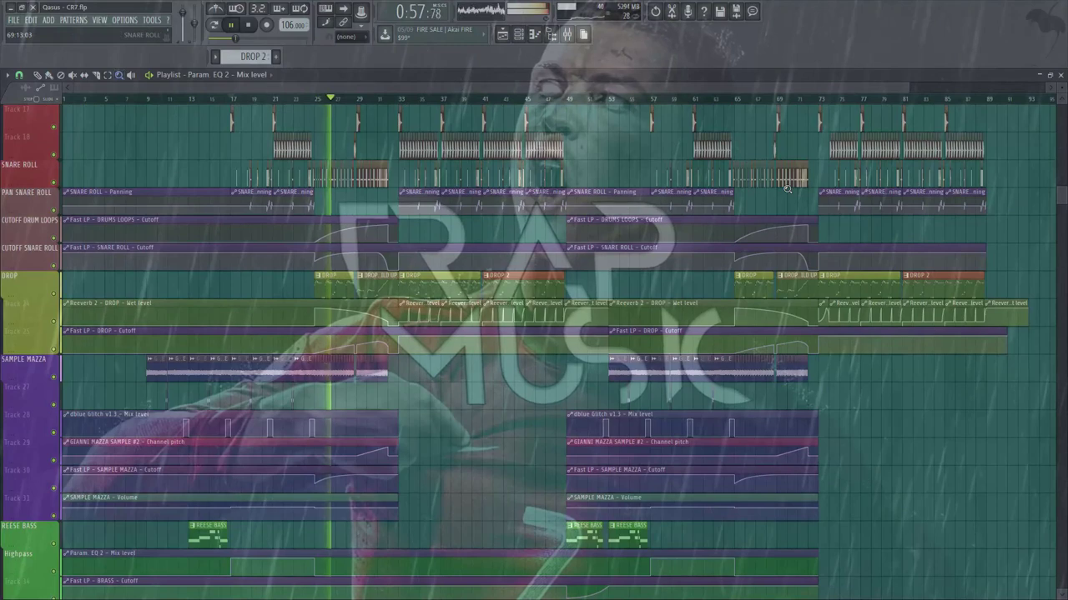
{"action": "scroll", "coordinate": [787, 190], "scroll_direction": "down", "scroll_amount": 3}
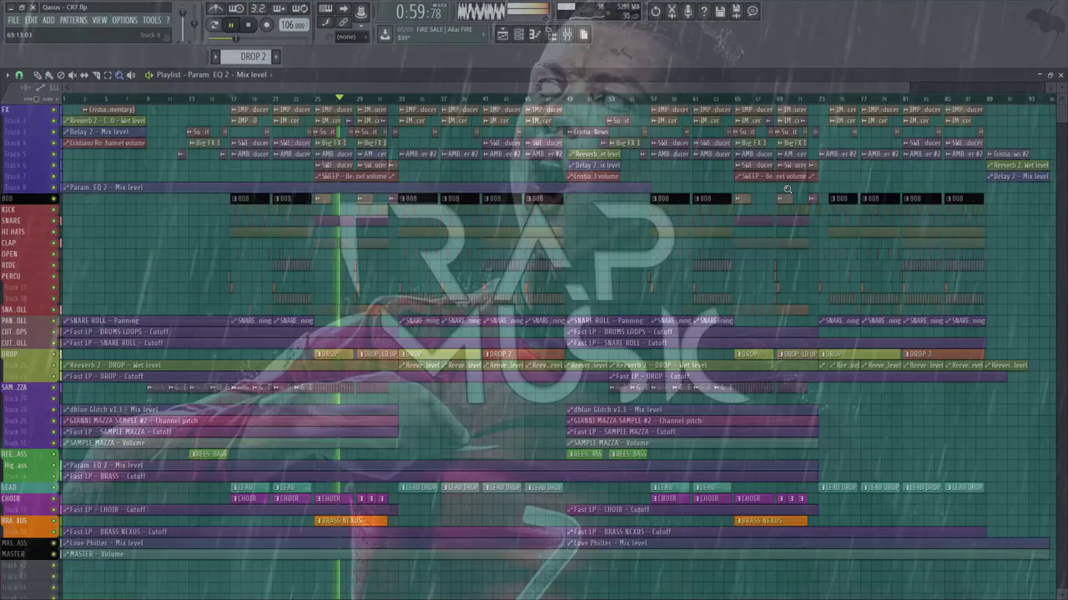
{"action": "double_click", "coordinate": [339, 498]}
{"action": "left_click", "coordinate": [1060, 75]}
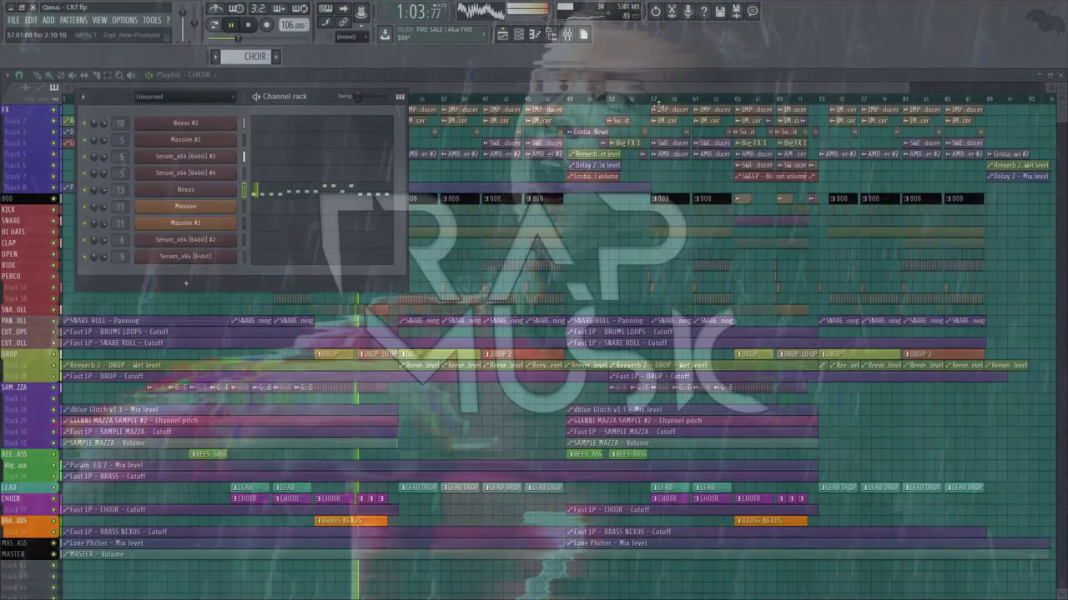
{"action": "double_click", "coordinate": [408, 354]}
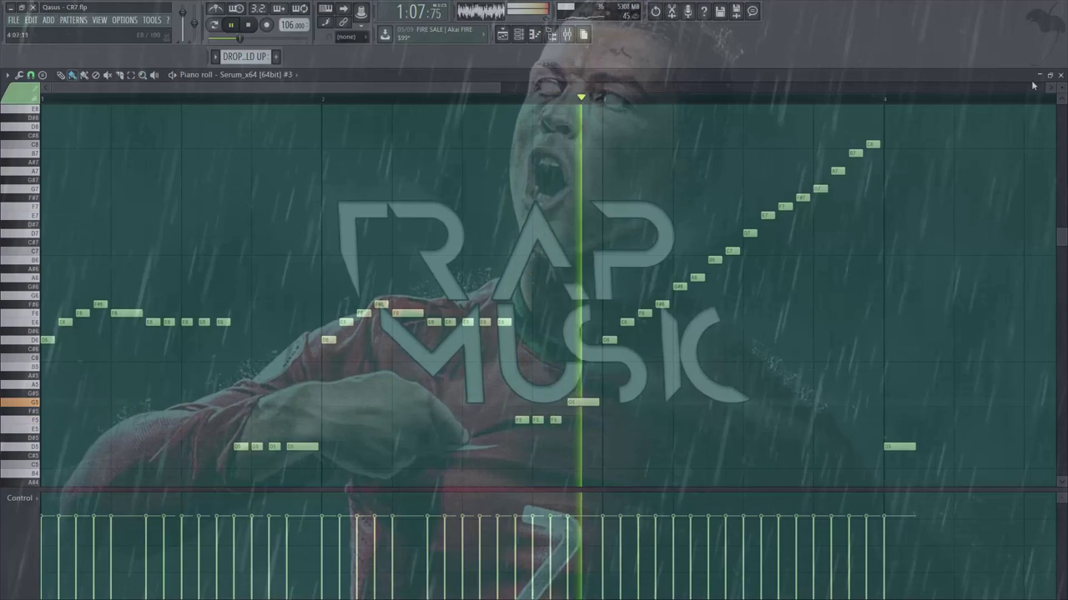
{"action": "left_click", "coordinate": [1060, 75]}
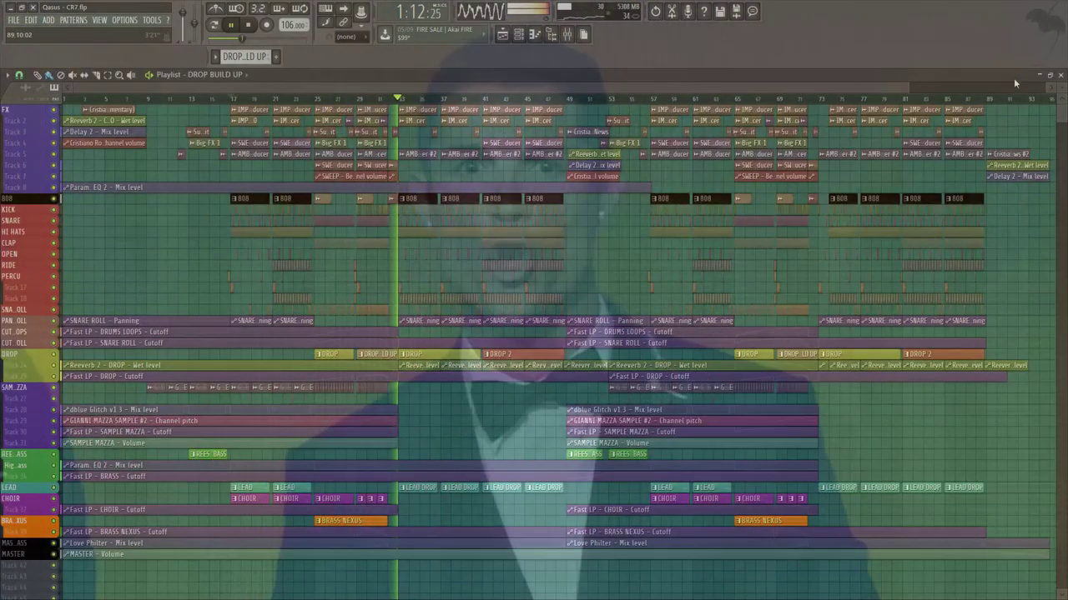
Enlarge the playlist tracks and review the arrangement from the FX tracks down to the sample automation
{"action": "left_click_drag", "start_coordinate": [1060, 87], "coordinate": [1061, 69]}
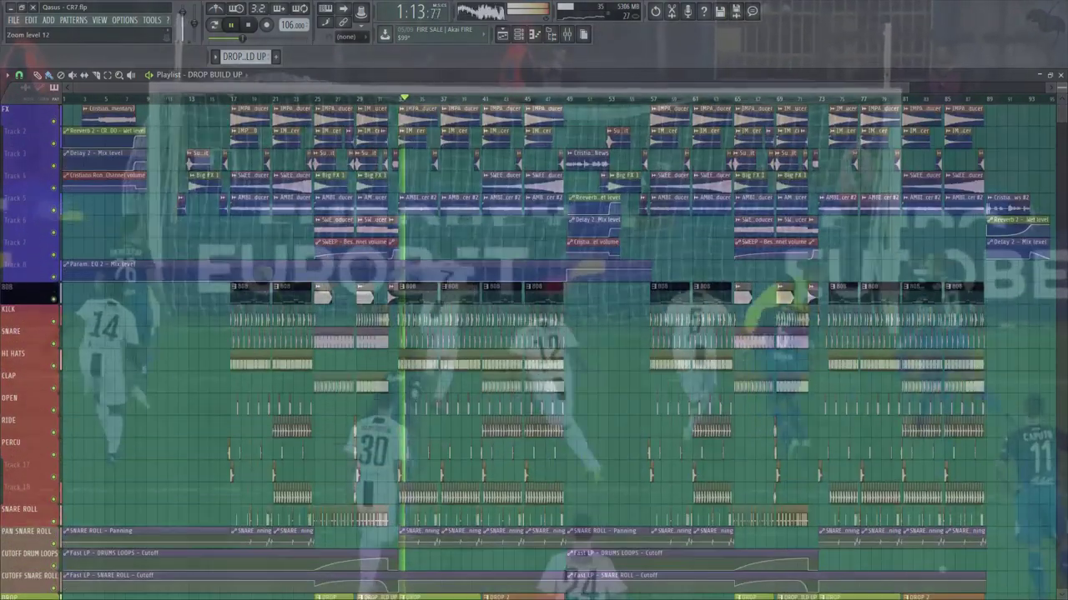
{"action": "scroll", "coordinate": [679, 226], "scroll_direction": "down", "scroll_amount": 5}
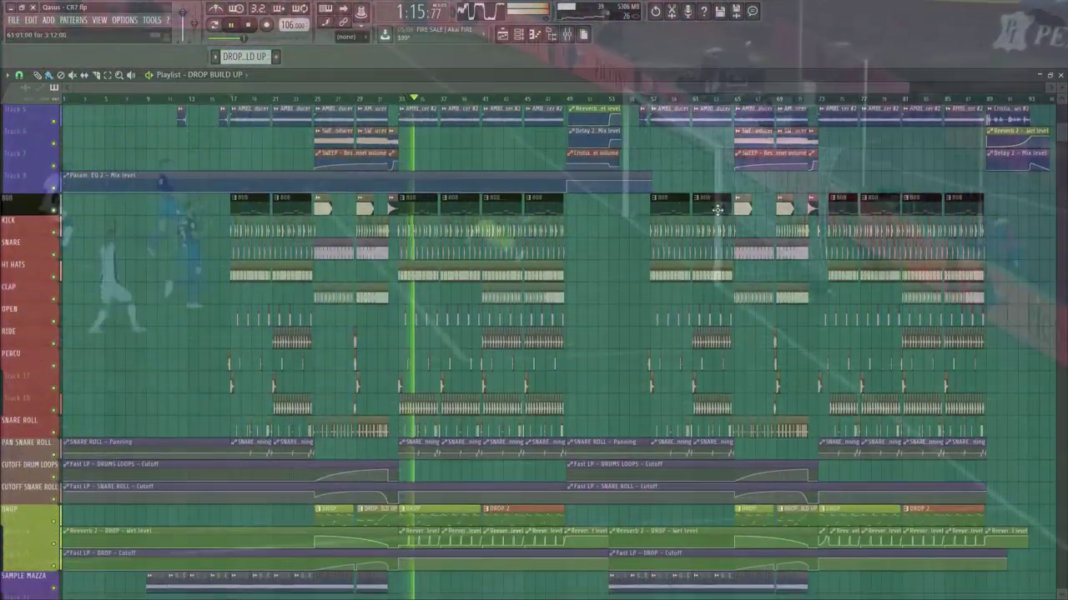
{"action": "scroll", "coordinate": [680, 226], "scroll_direction": "down", "scroll_amount": 1}
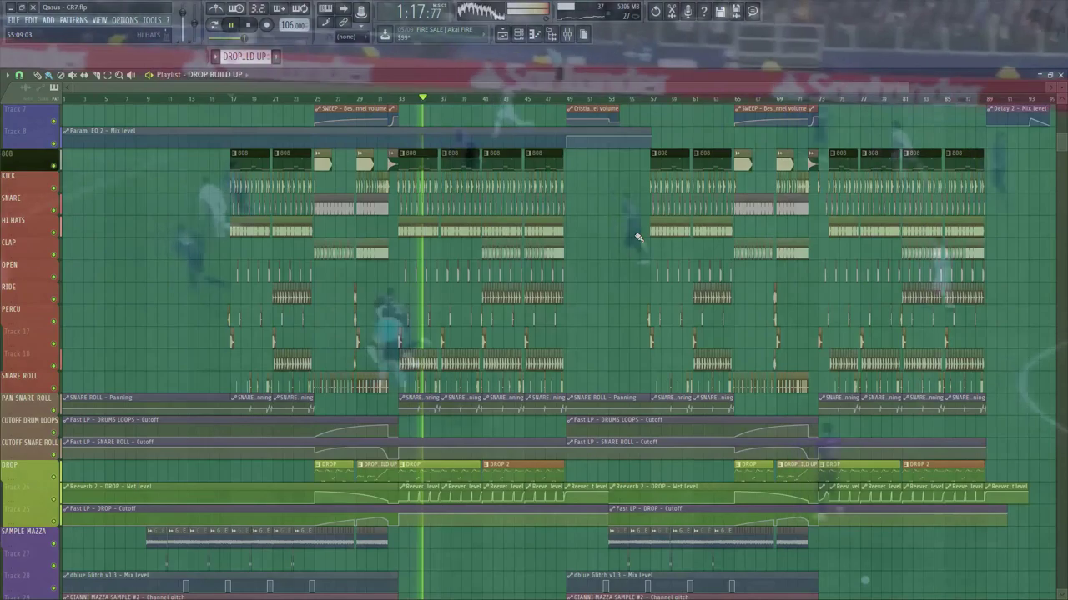
{"action": "scroll", "coordinate": [637, 237], "scroll_direction": "down", "scroll_amount": 2}
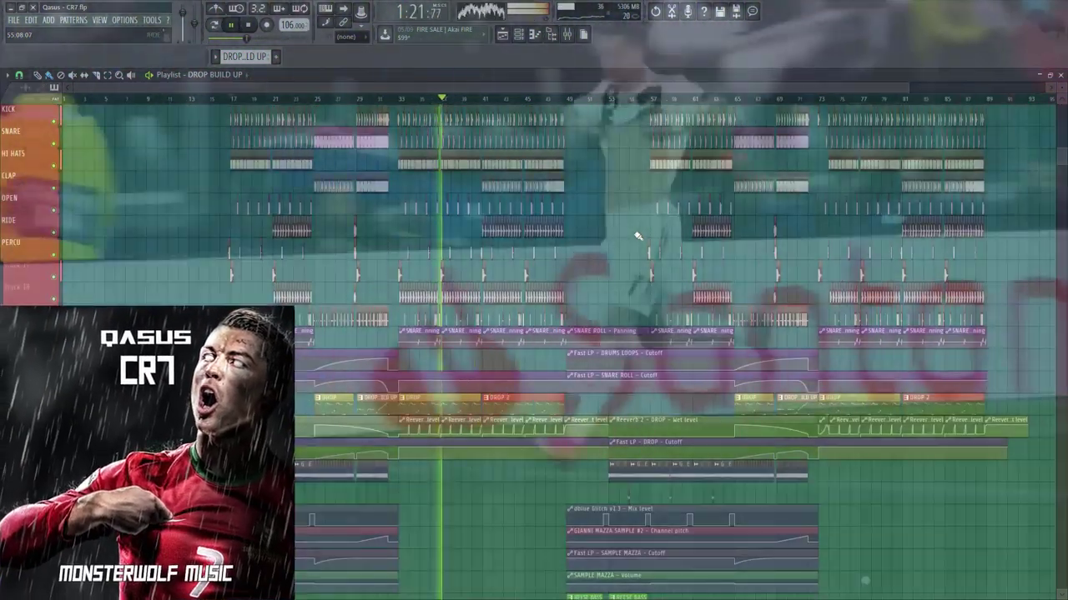
{"action": "scroll", "coordinate": [637, 237], "scroll_direction": "down", "scroll_amount": 10}
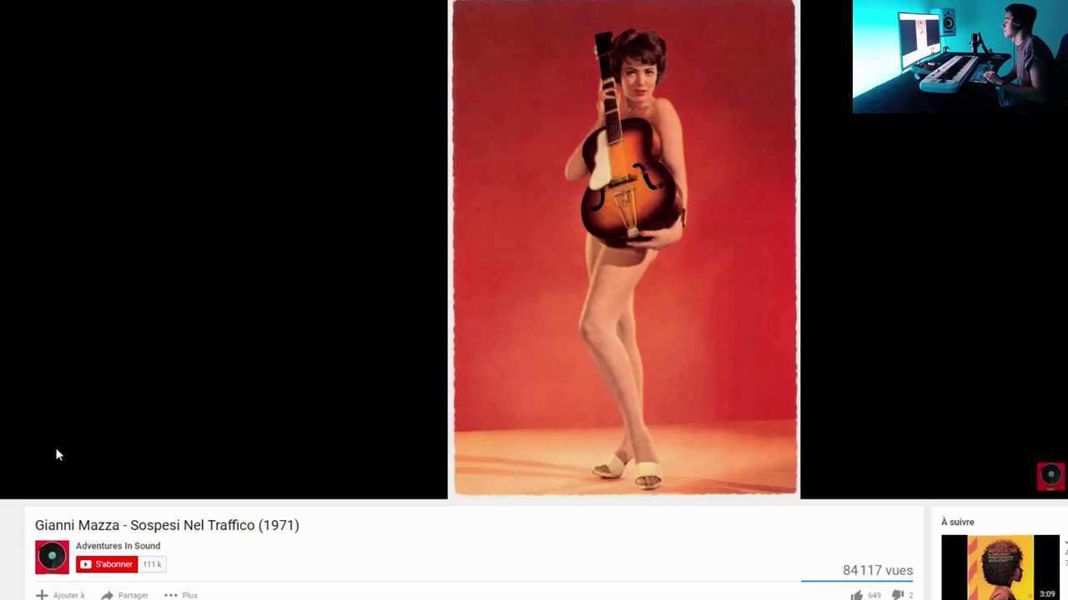
Move the full Gianni Mazza - Sospesi Nel Traffico clip from Track 9 to bar 5 of Track 1 and unmute Track 1
{"action": "left_click", "coordinate": [176, 420]}
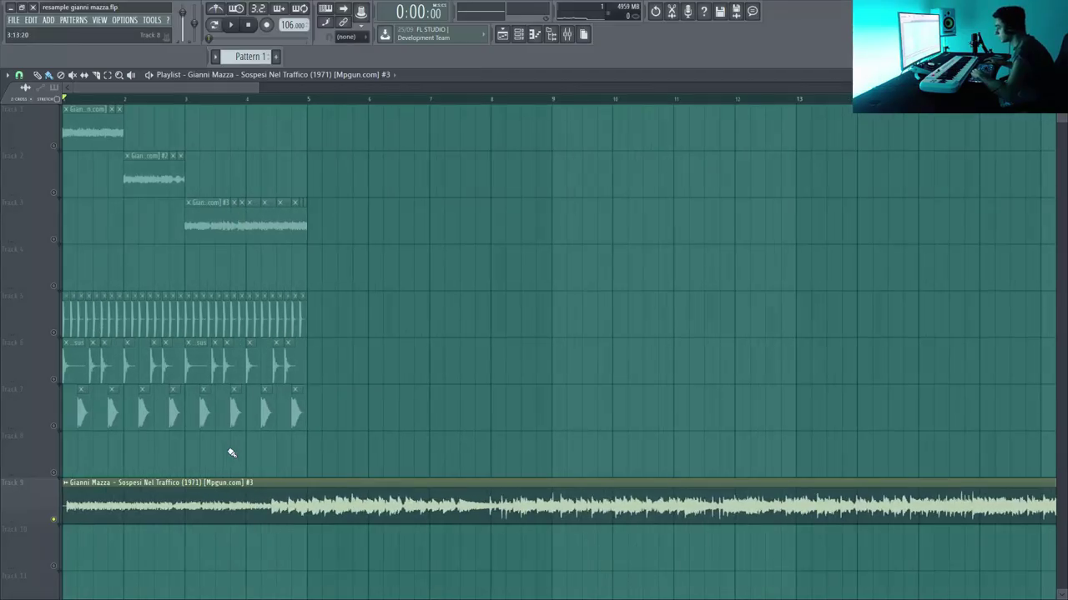
{"action": "left_click_drag", "start_coordinate": [204, 482], "coordinate": [458, 113]}
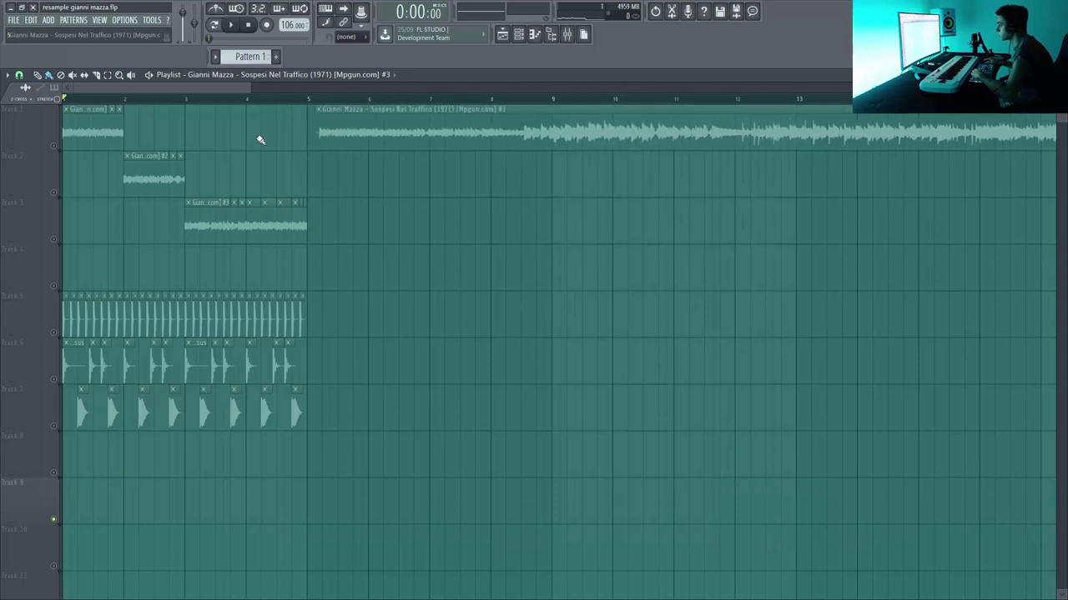
{"action": "left_click", "coordinate": [56, 147]}
{"action": "left_click_drag", "start_coordinate": [325, 116], "coordinate": [309, 104]}
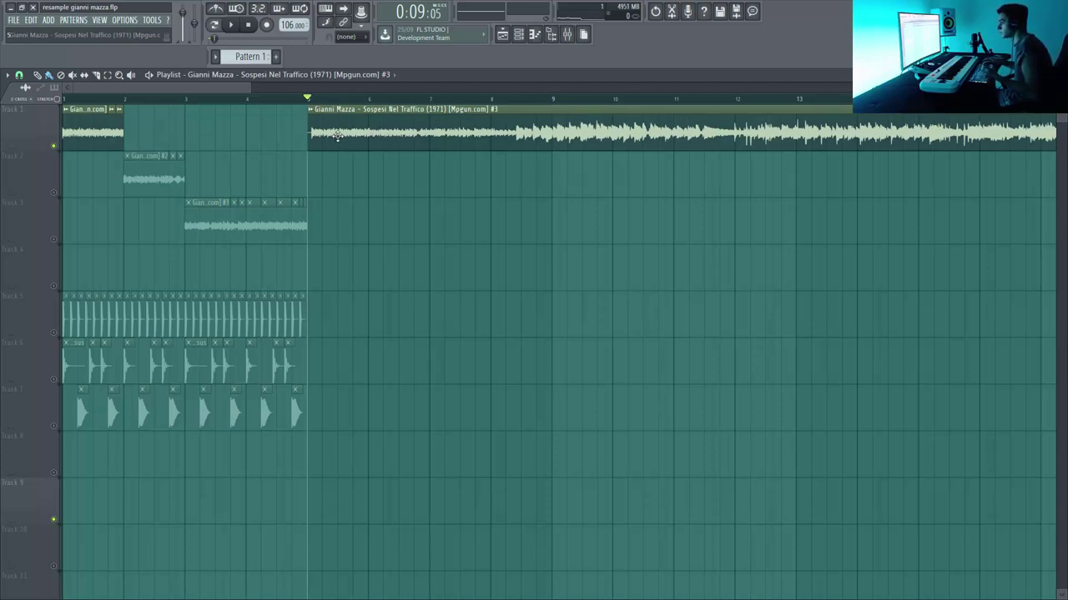
Play the original Gianni Mazza clip on Track 1 and audition sections from around bars 8 and 12
{"action": "key", "text": "space"}
{"action": "left_click", "coordinate": [510, 98]}
{"action": "left_click", "coordinate": [750, 99]}
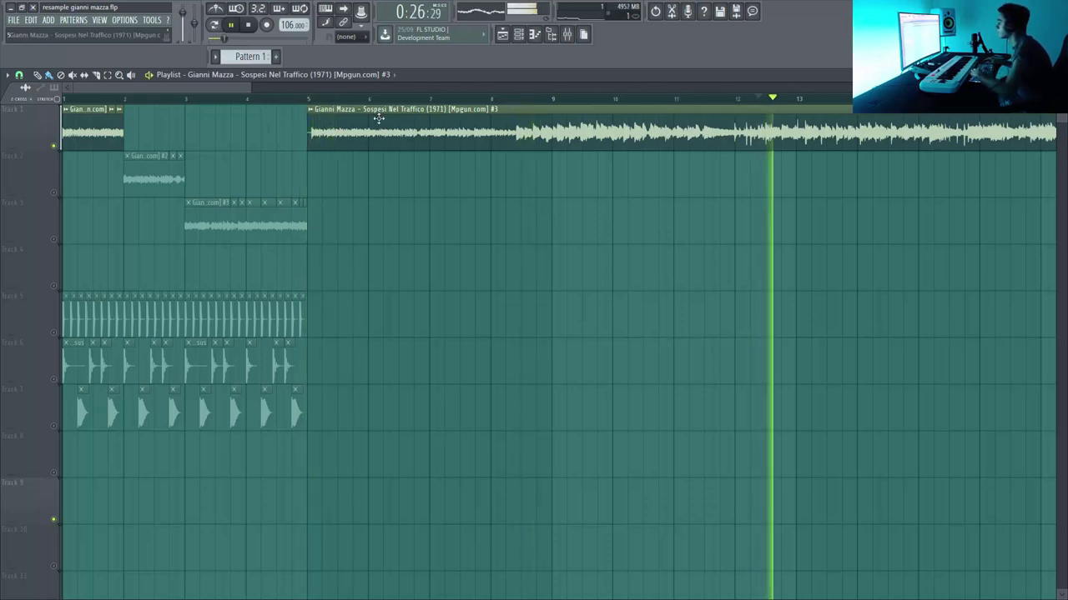
{"action": "mouse_move", "coordinate": [259, 91]}
{"action": "left_mouse_down"}
{"action": "mouse_move", "coordinate": [358, 82]}
{"action": "mouse_move", "coordinate": [349, 72]}
{"action": "mouse_move", "coordinate": [142, 98]}
{"action": "left_mouse_up"}
{"action": "key", "text": "space"}
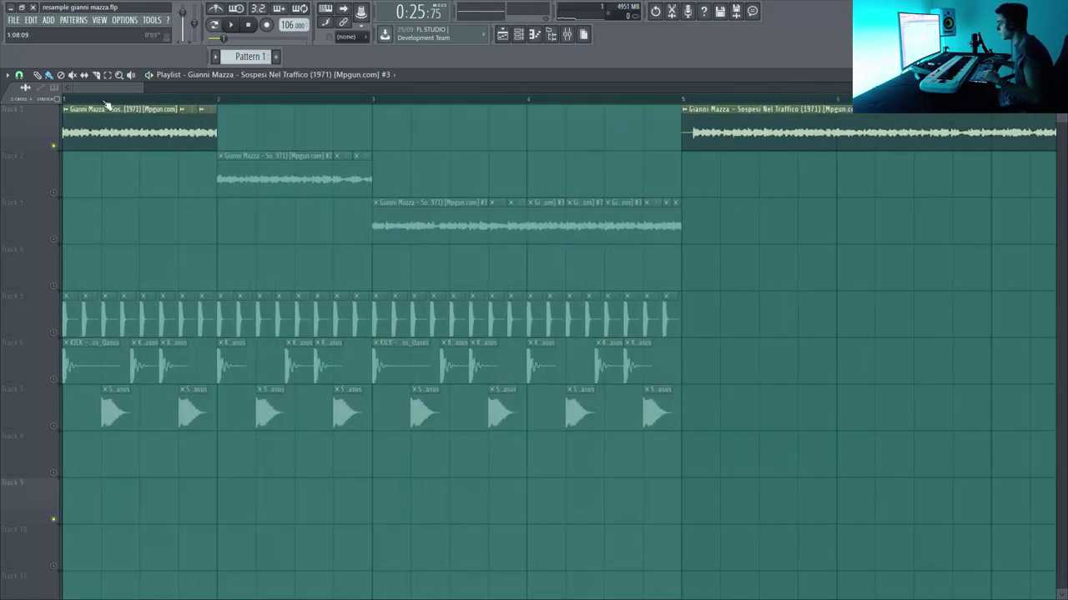
Unmute Tracks 2 and 3 holding the chopped Gianni Mazza sample clips
{"action": "left_click", "coordinate": [53, 193]}
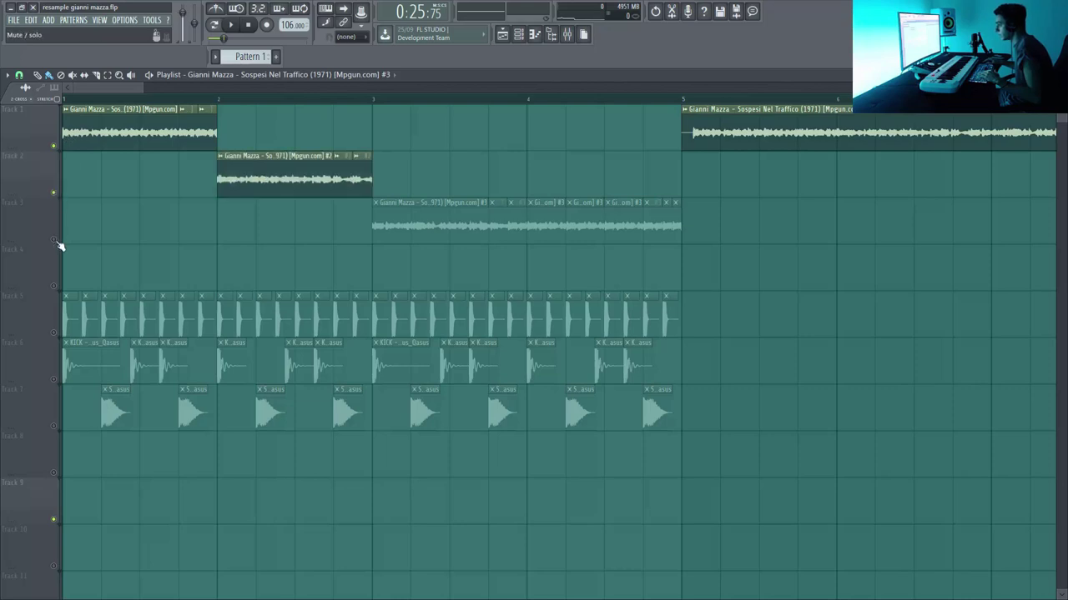
{"action": "left_click", "coordinate": [55, 240]}
Look at the project info in the settings and close it
{"action": "left_click", "coordinate": [124, 20]}
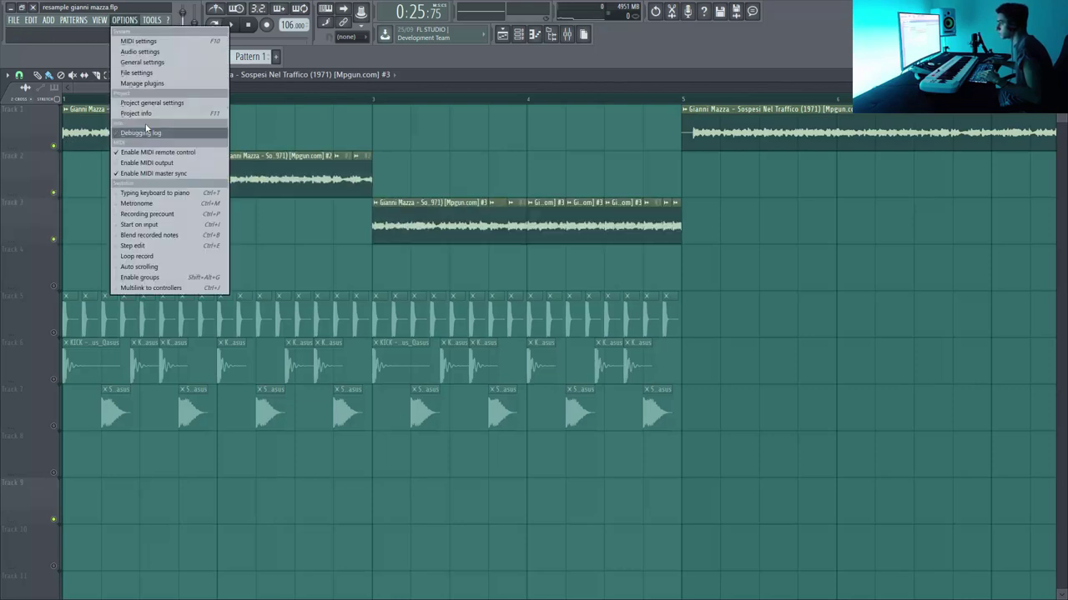
{"action": "left_click", "coordinate": [138, 118]}
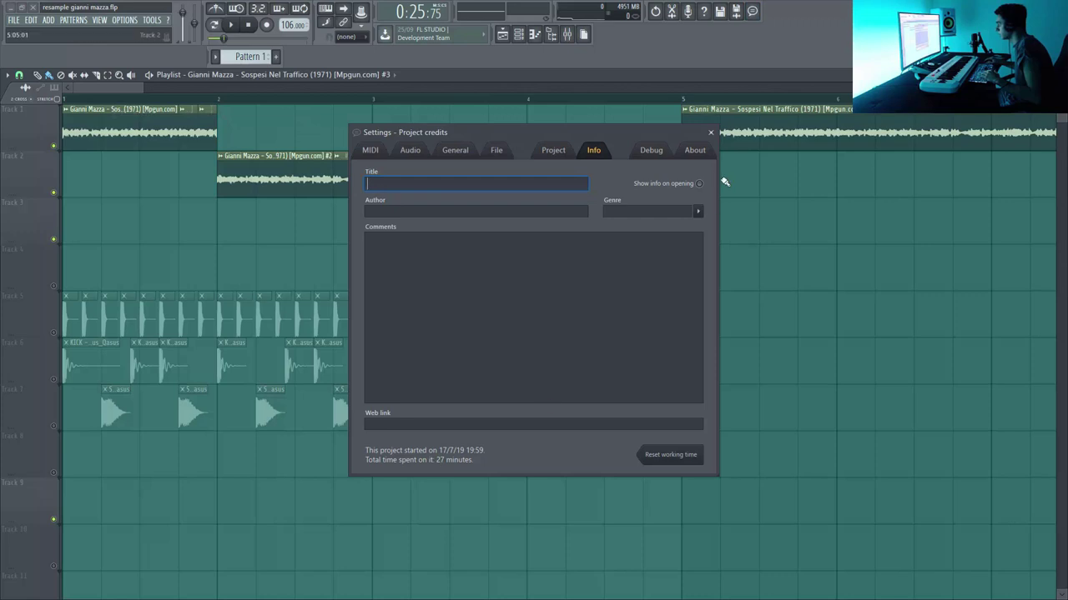
{"action": "left_click", "coordinate": [710, 133]}
Select the playlist range from bar 1 to bar 5 and play the chopped sample
{"action": "left_click_drag", "start_coordinate": [66, 106], "coordinate": [685, 121]}
{"action": "key", "text": "space"}
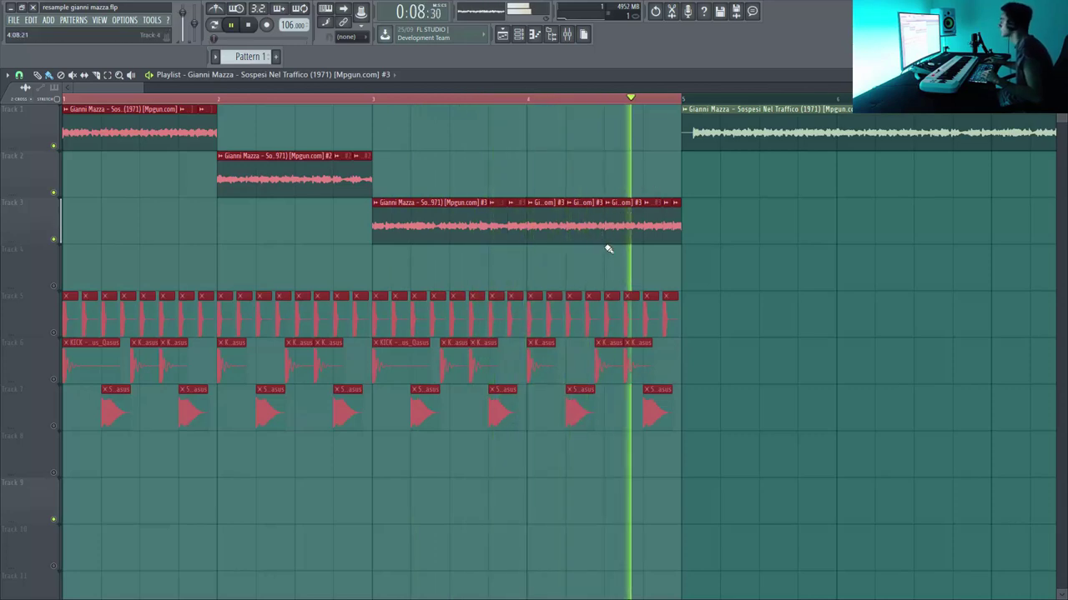
{"action": "key", "text": "space"}
{"action": "left_click", "coordinate": [755, 228]}
{"action": "right_click", "coordinate": [754, 228]}
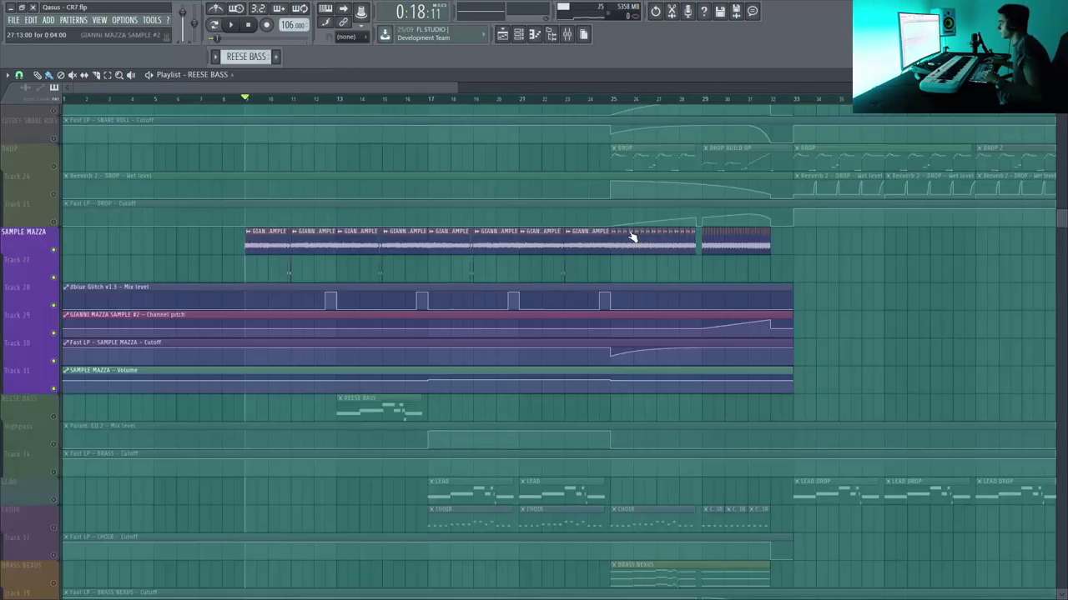
Inspect the Fruity parametric EQ 2 and Fruity Reeverb 2 on the SAMPLE MAZZA mixer track, and play the sample
{"action": "mouse_move", "coordinate": [455, 90]}
{"action": "left_mouse_down"}
{"action": "mouse_move", "coordinate": [329, 93]}
{"action": "mouse_move", "coordinate": [240, 111]}
{"action": "mouse_move", "coordinate": [275, 90]}
{"action": "mouse_move", "coordinate": [455, 91]}
{"action": "left_mouse_up"}
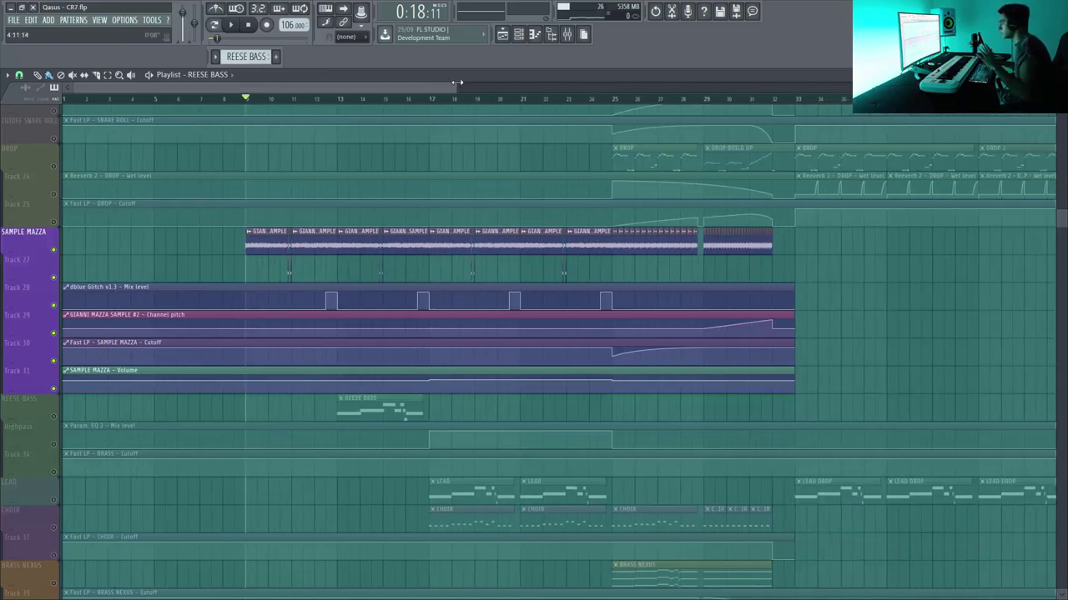
{"action": "left_click", "coordinate": [568, 35]}
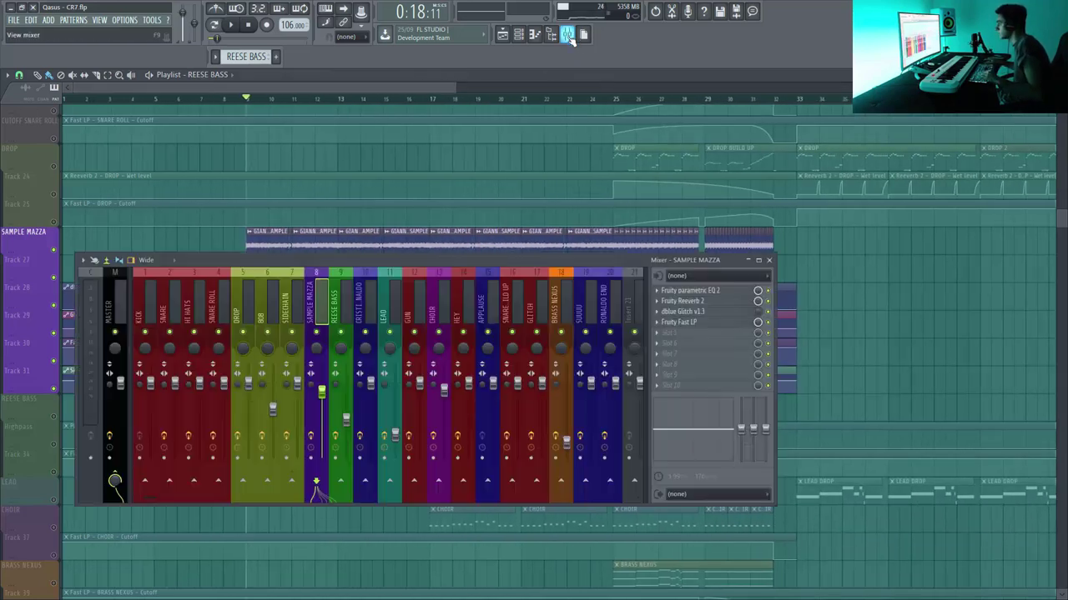
{"action": "left_click", "coordinate": [699, 290]}
{"action": "left_click", "coordinate": [703, 301]}
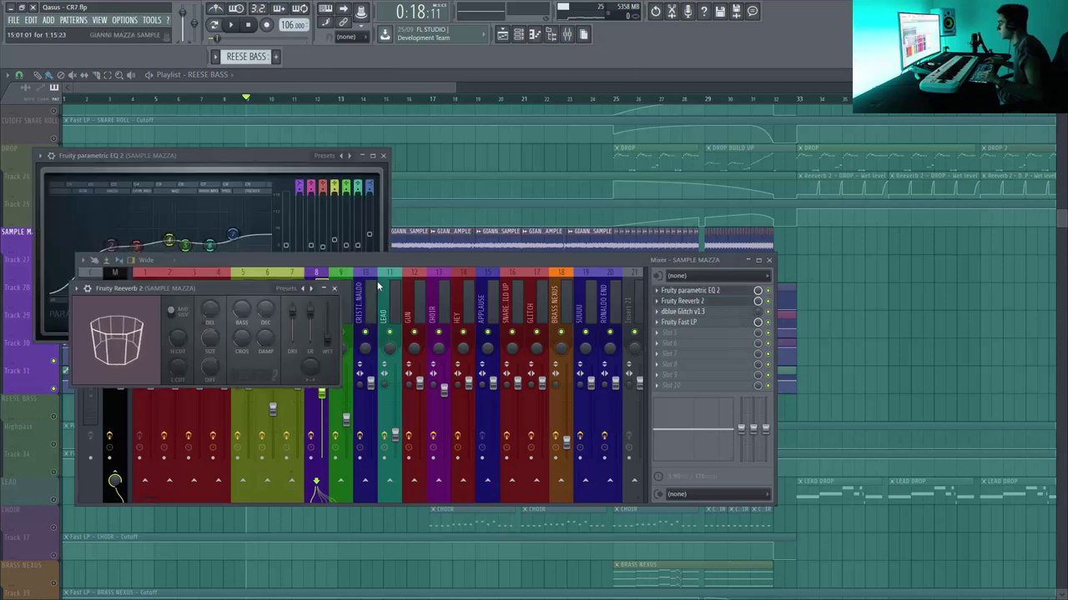
{"action": "left_click", "coordinate": [336, 289]}
{"action": "left_click", "coordinate": [383, 156]}
{"action": "key", "text": "F9"}
{"action": "key", "text": "space"}
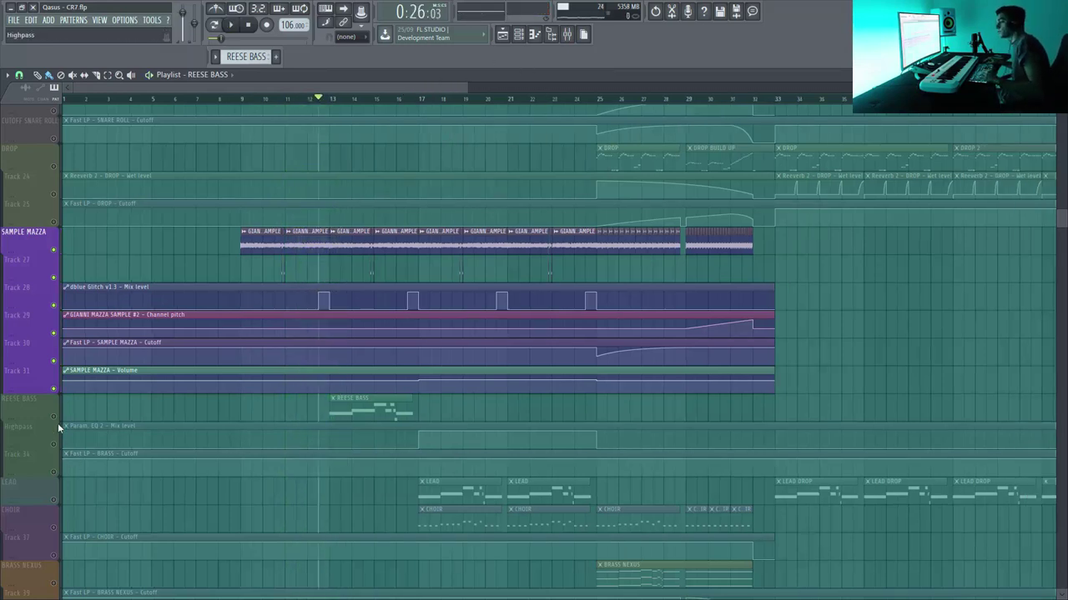
Unmute the REESE BASS, Highpass and Track 34 tracks, and listen to the REESE BASS pattern in the piano roll
{"action": "left_click_drag", "start_coordinate": [58, 423], "coordinate": [59, 478]}
{"action": "double_click", "coordinate": [347, 412]}
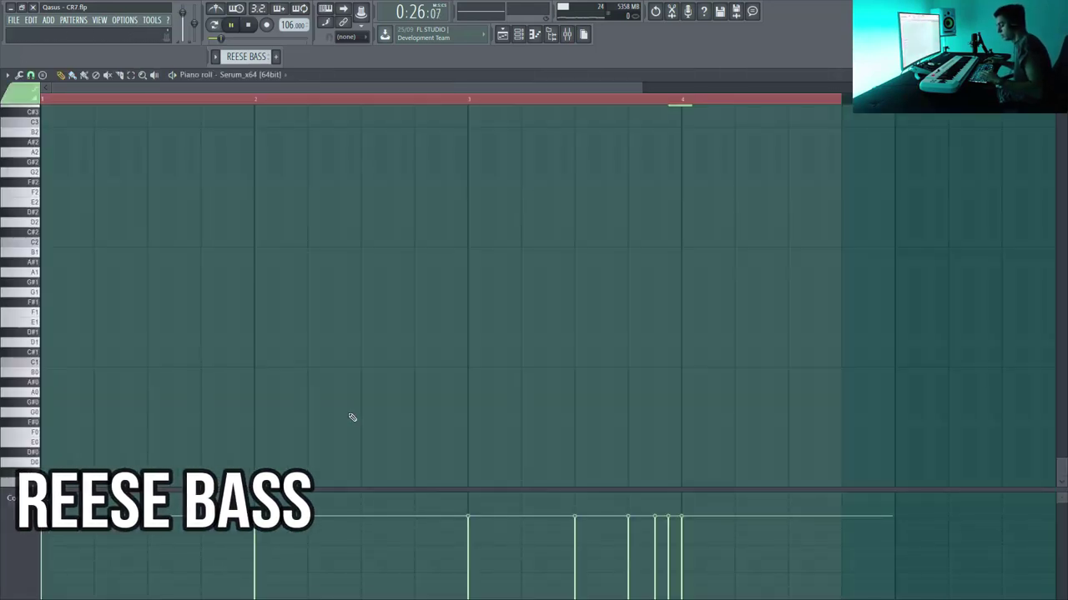
{"action": "key", "text": "space"}
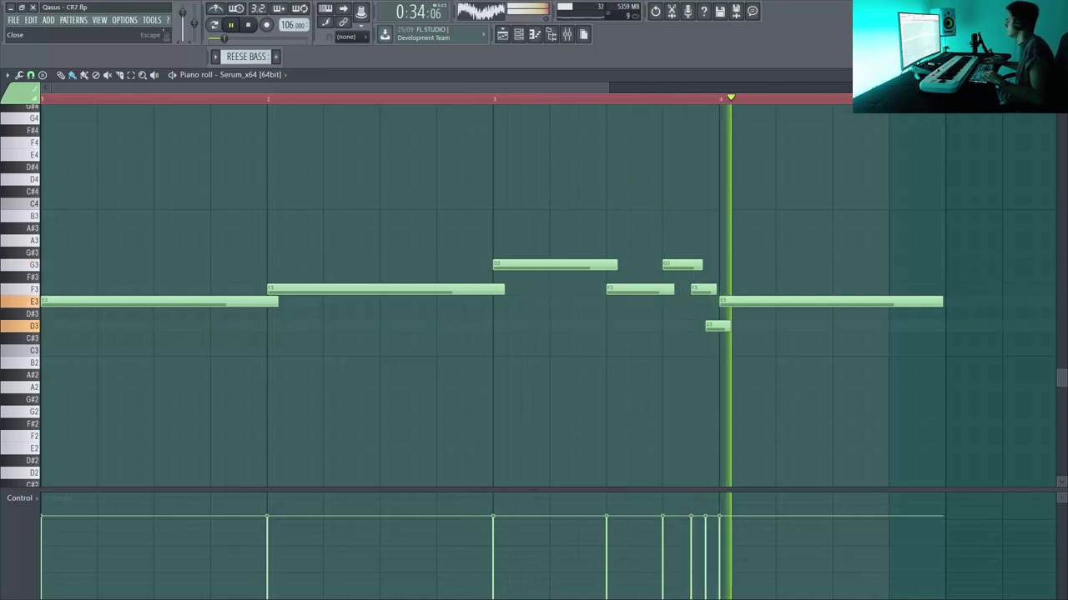
{"action": "key", "text": "Escape"}
{"action": "key", "text": "F6"}
{"action": "key", "text": "space"}
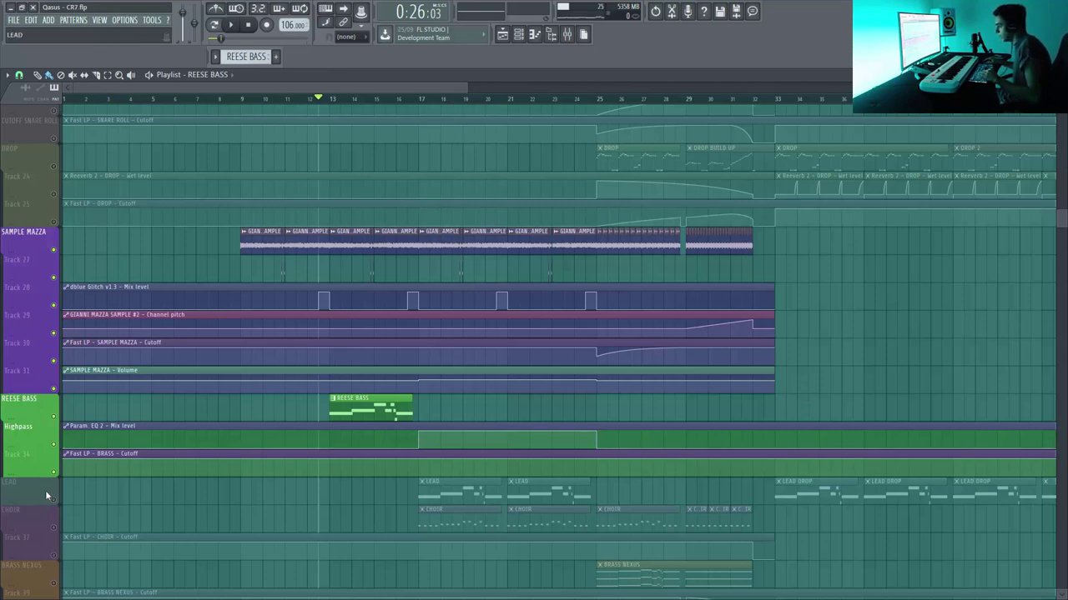
Unmute the effects on Tracks 3, 4, 5 and 6 of the playlist
{"action": "scroll", "coordinate": [334, 349], "scroll_direction": "up", "scroll_amount": 6}
{"action": "scroll", "coordinate": [342, 350], "scroll_direction": "up", "scroll_amount": 15}
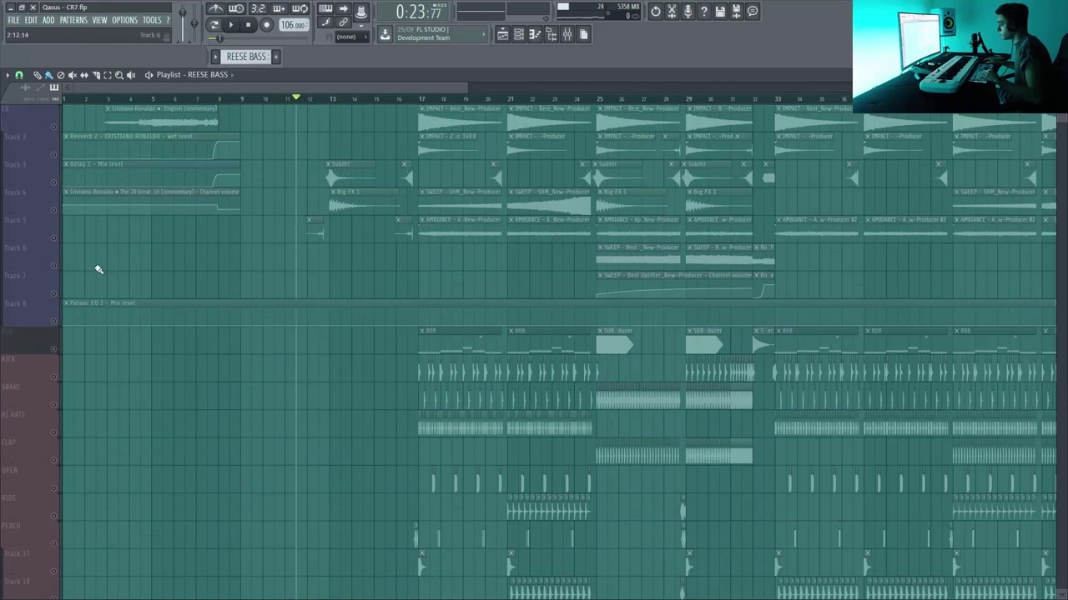
{"action": "left_click", "coordinate": [56, 267]}
{"action": "left_click", "coordinate": [55, 210]}
{"action": "left_click", "coordinate": [55, 183]}
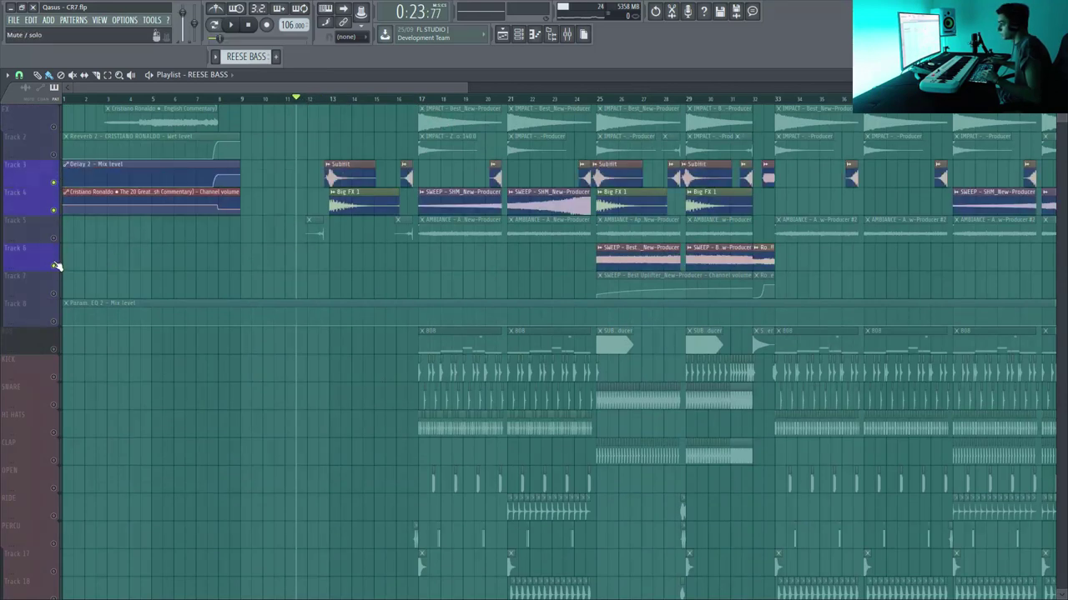
{"action": "left_click", "coordinate": [56, 240]}
Play back the sample, Reese bass and effects tracks together while viewing the whole arrangement
{"action": "key", "text": "space"}
{"action": "scroll", "coordinate": [222, 270], "scroll_direction": "down", "scroll_amount": 20}
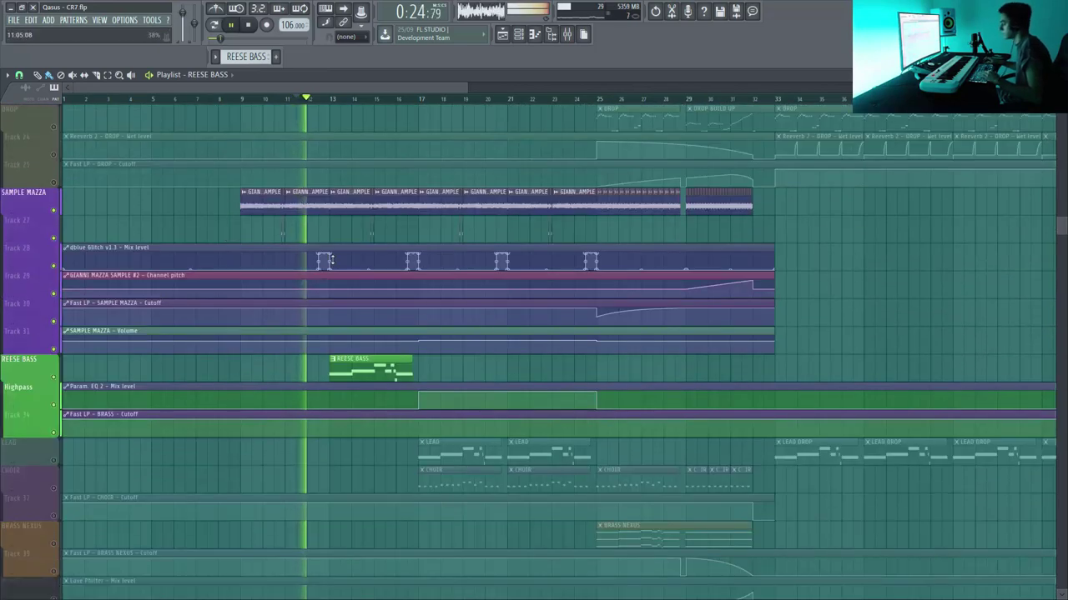
{"action": "right_click", "coordinate": [343, 240], "text": "ctrl"}
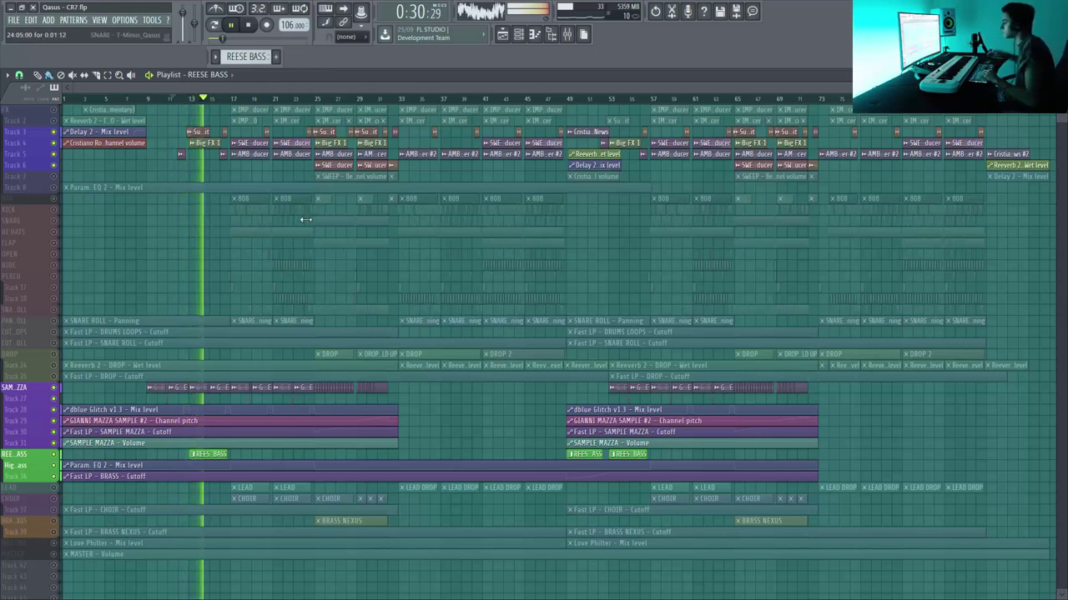
{"action": "left_click_drag", "start_coordinate": [909, 88], "coordinate": [517, 88]}
{"action": "key", "text": "space"}
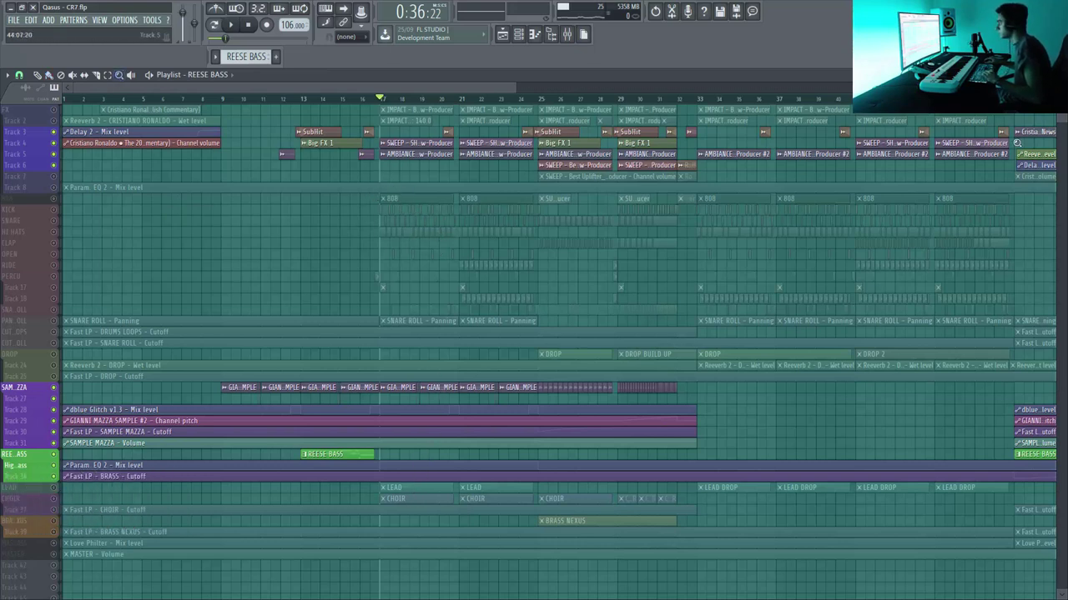
Solo the KICK track in the playlist and play the kick pattern from bar 17
{"action": "scroll", "coordinate": [501, 250], "scroll_direction": "up", "scroll_amount": 2}
{"action": "scroll", "coordinate": [622, 155], "scroll_direction": "down", "scroll_amount": 10}
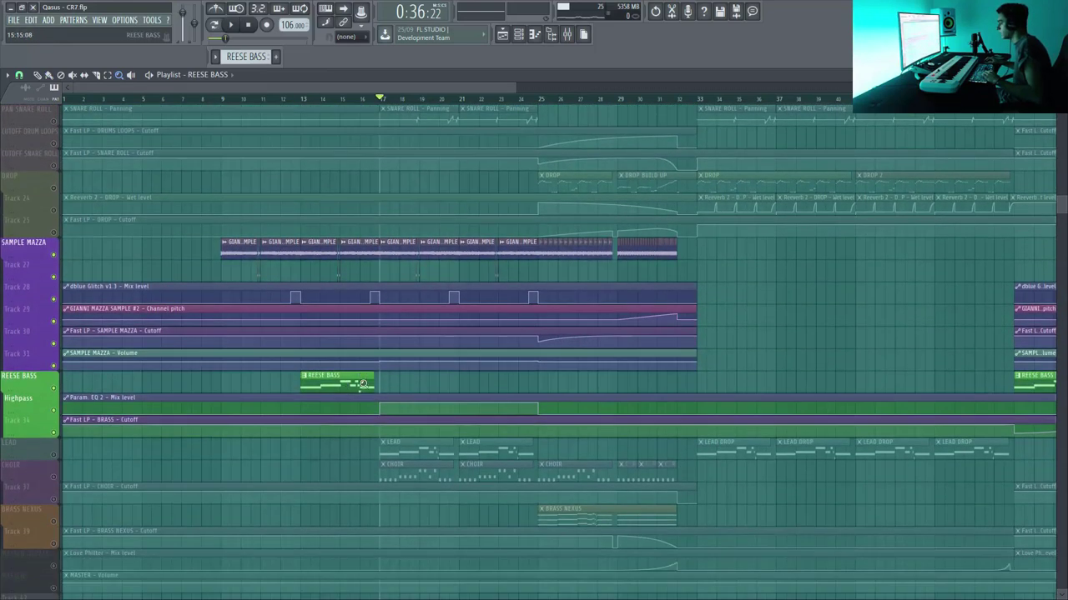
{"action": "scroll", "coordinate": [361, 377], "scroll_direction": "down", "scroll_amount": 3}
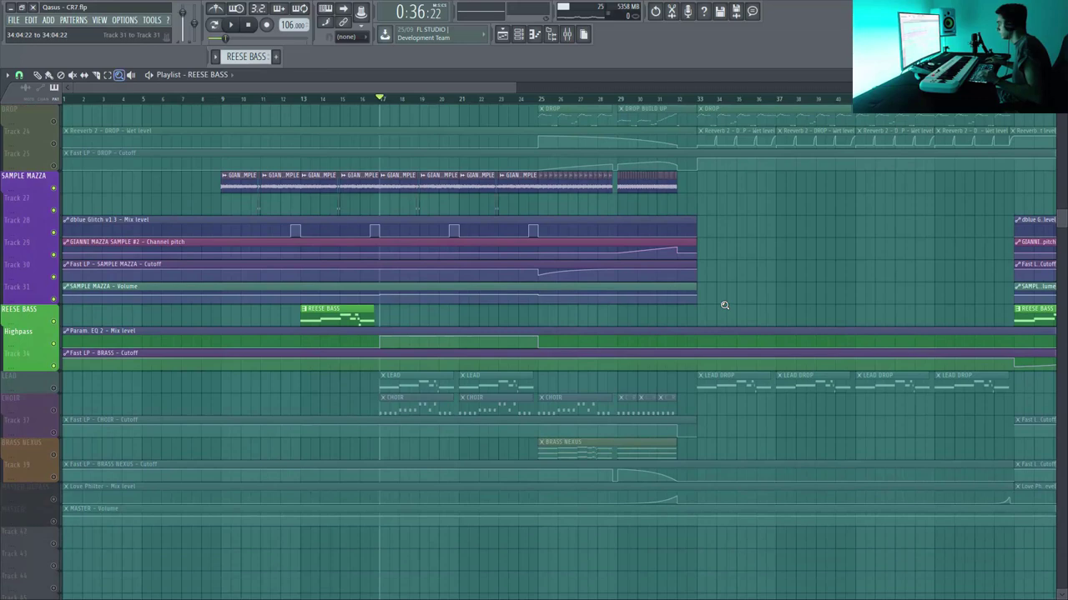
{"action": "right_click", "coordinate": [724, 307]}
{"action": "left_click_drag", "start_coordinate": [150, 229], "coordinate": [566, 472]}
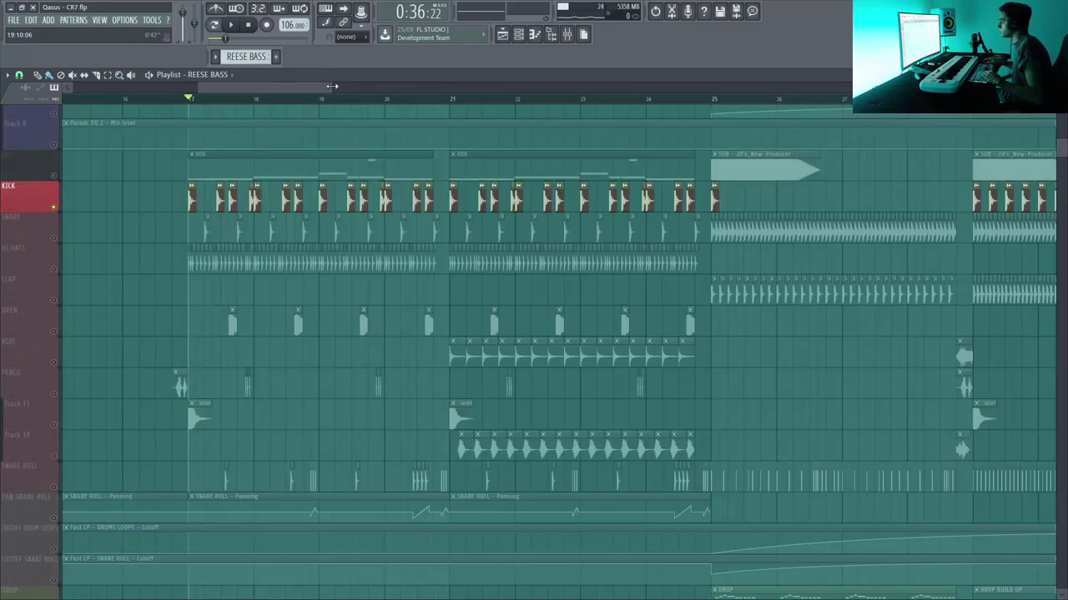
{"action": "left_click_drag", "start_coordinate": [332, 86], "coordinate": [306, 87]}
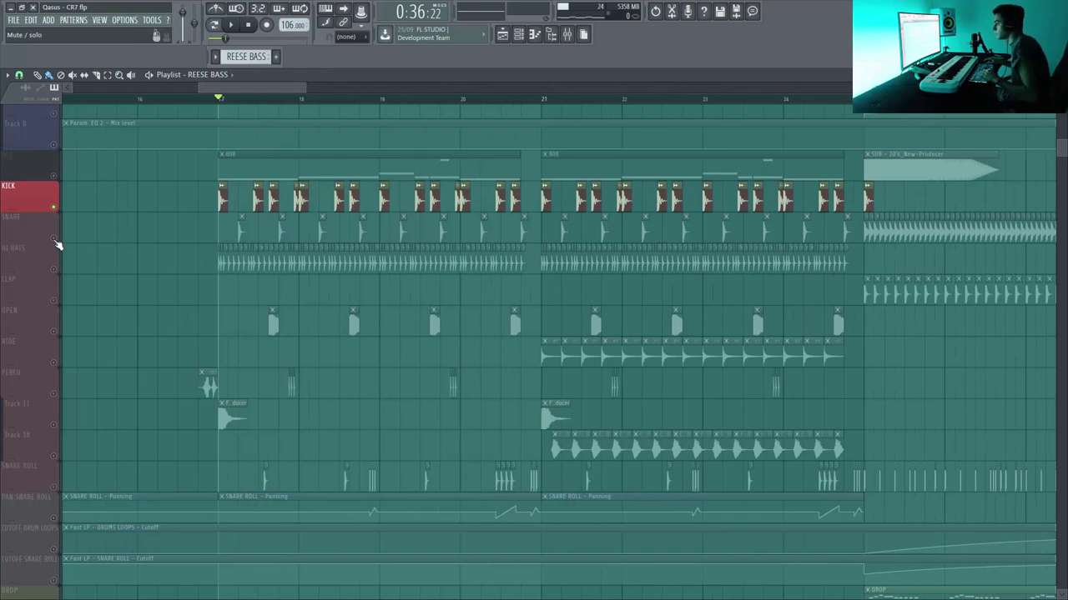
{"action": "key", "text": "space"}
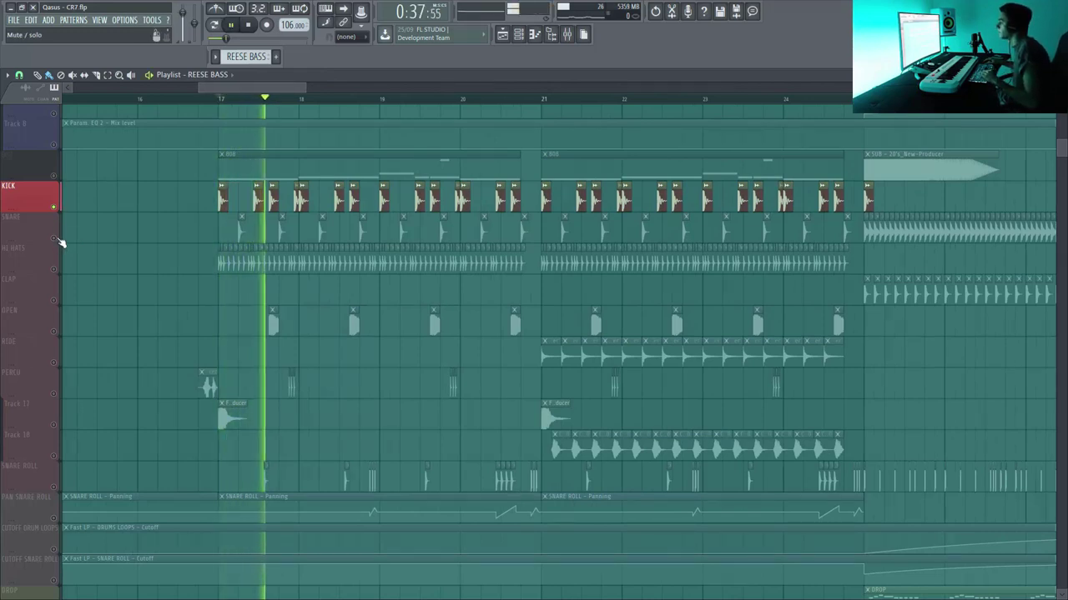
{"action": "left_click_drag", "start_coordinate": [306, 88], "coordinate": [295, 89]}
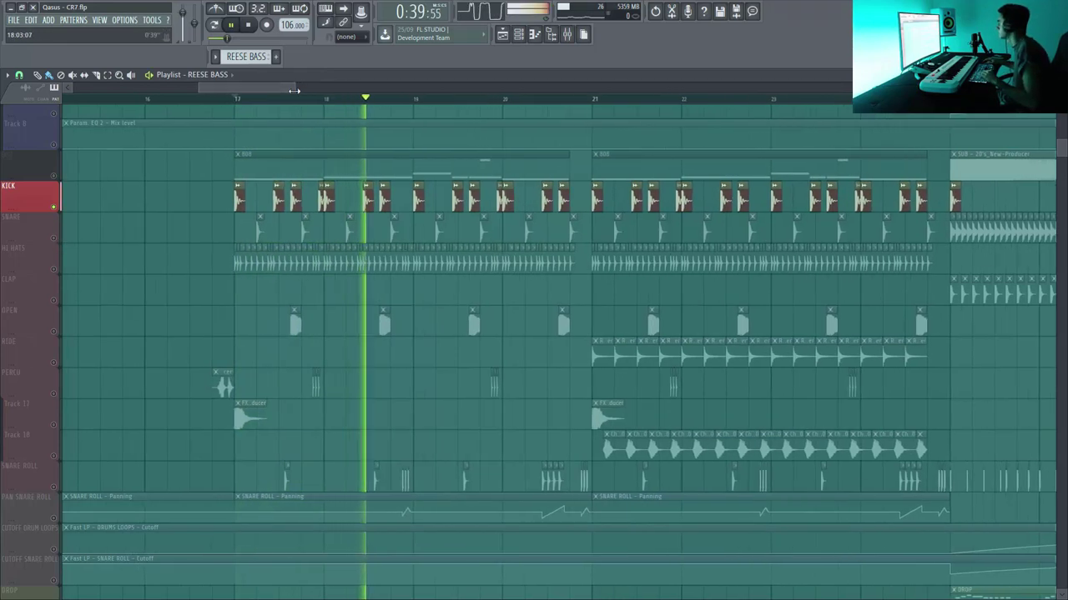
Unmute the SNARE track and play it together with the kick
{"action": "left_click", "coordinate": [54, 239]}
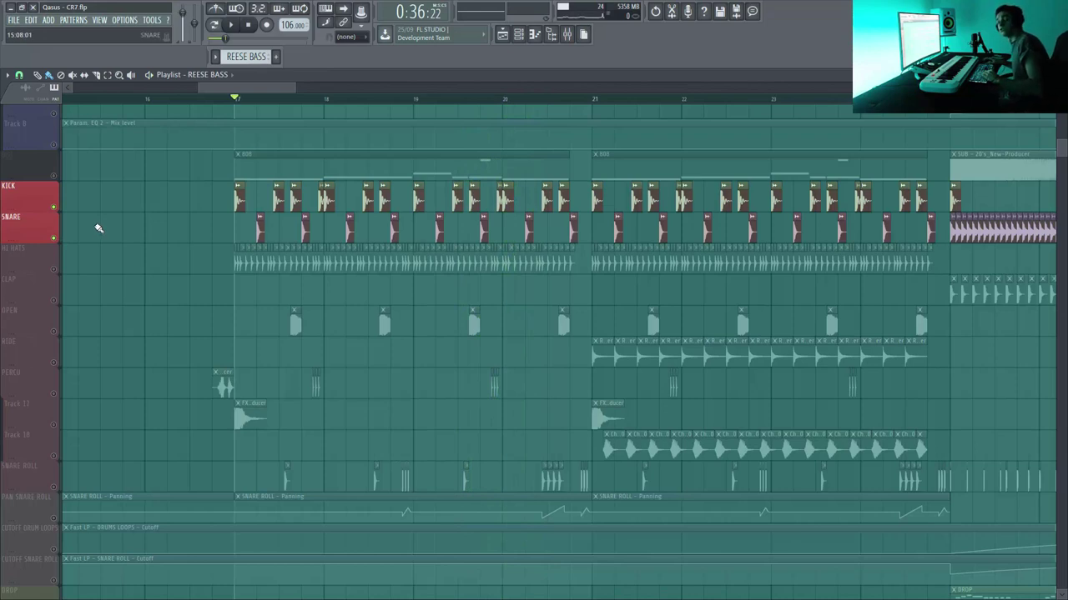
{"action": "key", "text": "space"}
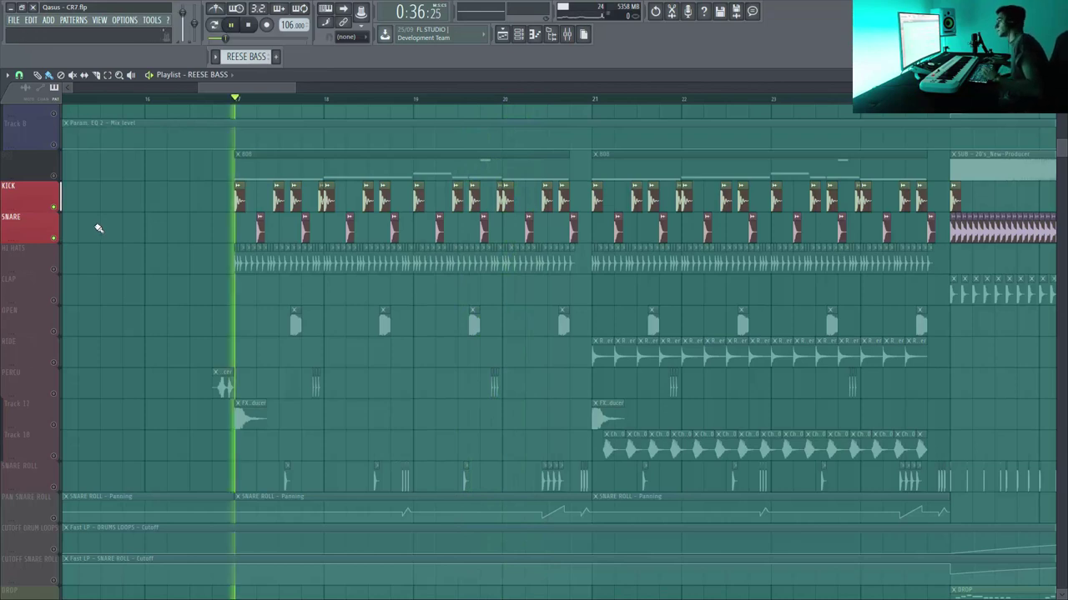
{"action": "key", "text": "space"}
Inspect the Fruity Reeverb 2 on the SNARE mixer track while the kick and snare play
{"action": "left_click", "coordinate": [570, 37]}
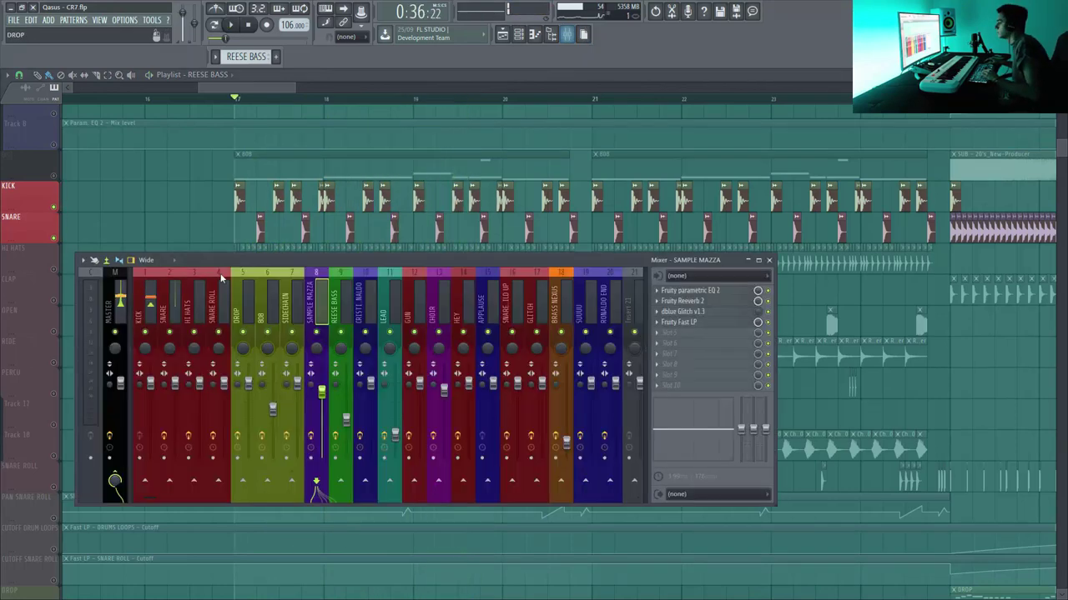
{"action": "left_click", "coordinate": [165, 313]}
{"action": "left_click_drag", "start_coordinate": [635, 263], "coordinate": [645, 390]}
{"action": "left_click", "coordinate": [728, 419]}
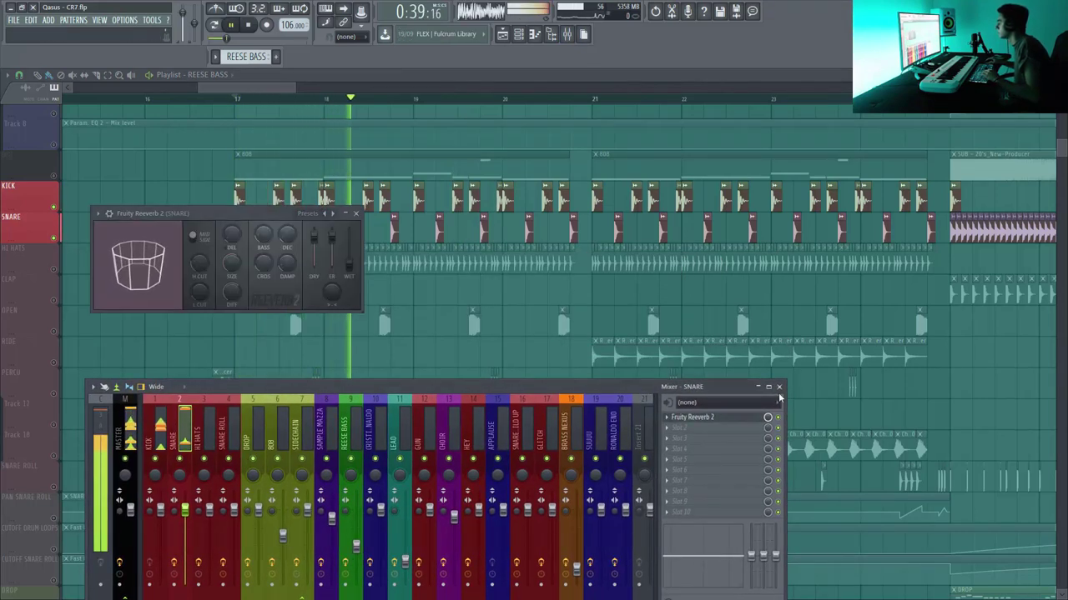
{"action": "key", "text": "F9"}
{"action": "left_click", "coordinate": [355, 213]}
{"action": "key", "text": "space"}
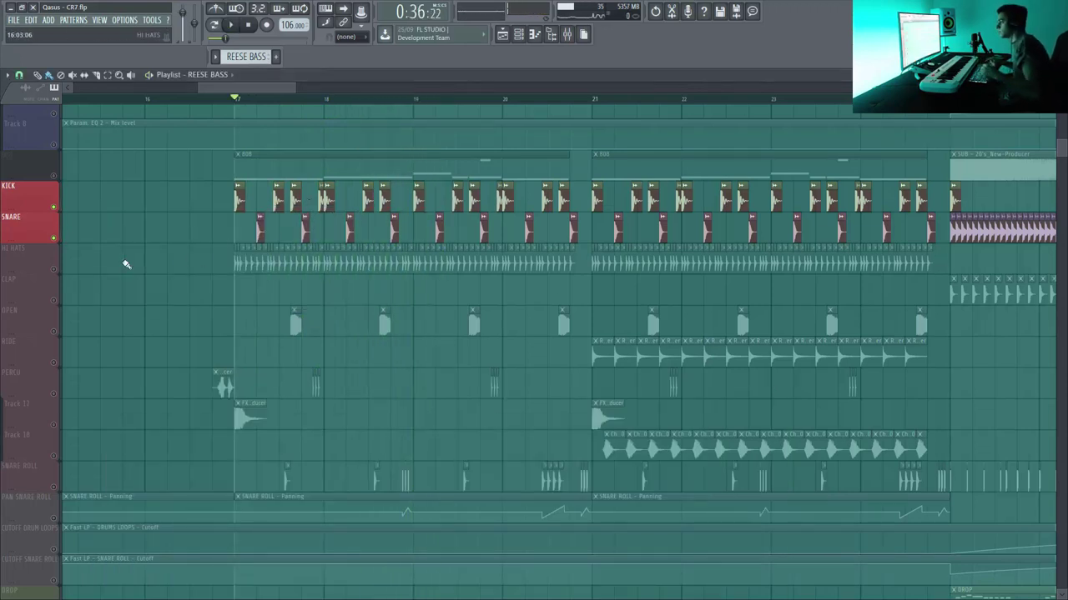
Unmute the HI HATS, OPEN and PERCU tracks and listen to them with the kick and snare
{"action": "left_click", "coordinate": [60, 271]}
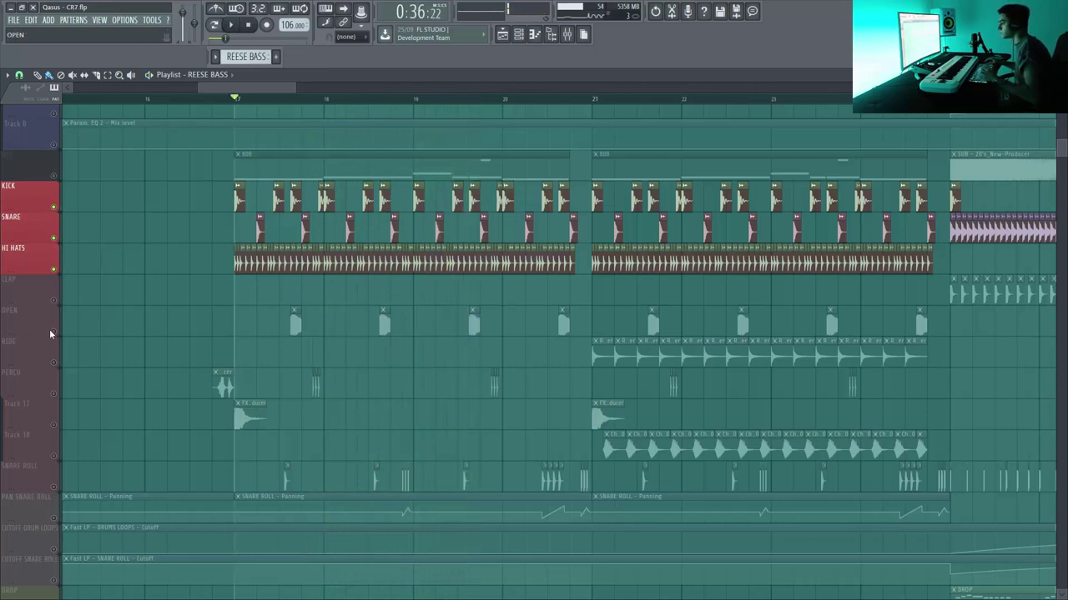
{"action": "key", "text": "space"}
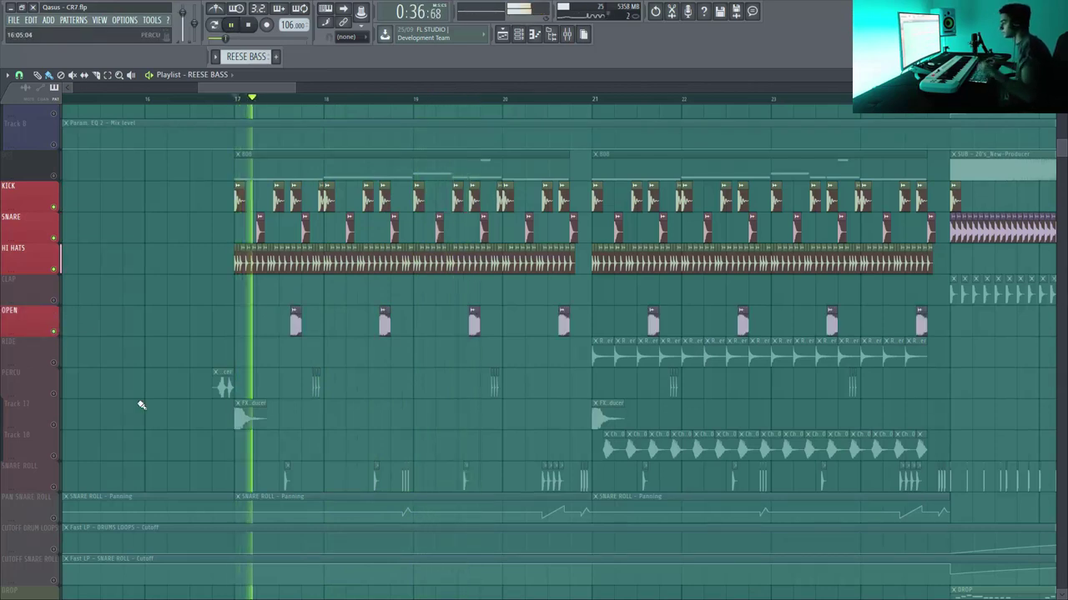
{"action": "left_click", "coordinate": [58, 396]}
{"action": "key", "text": "space"}
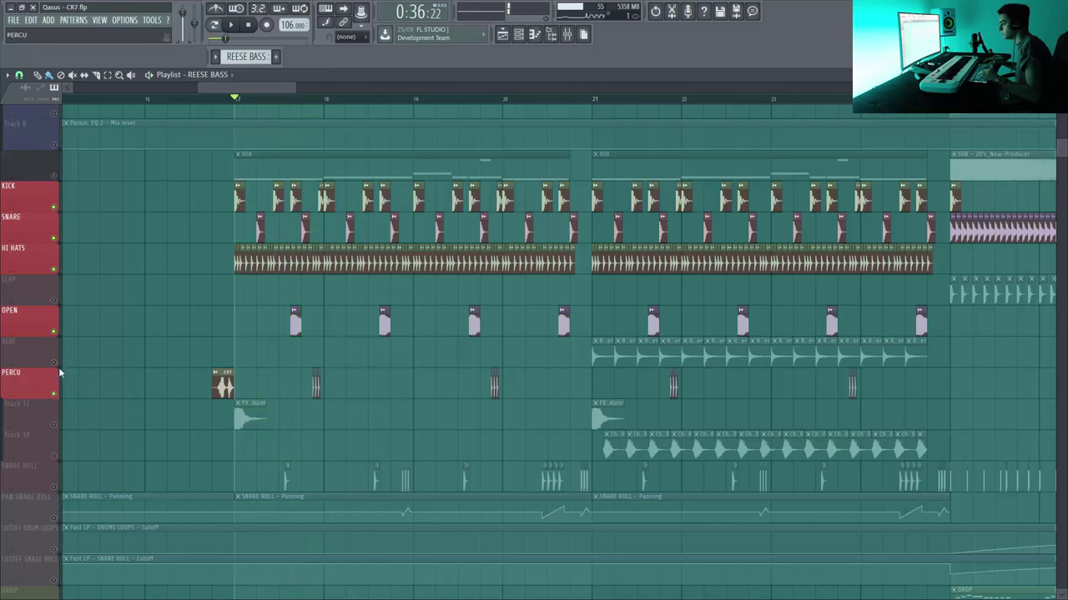
Unmute the RIDE track and play the drums on from bar 21
{"action": "left_click", "coordinate": [55, 364]}
{"action": "key", "text": "space"}
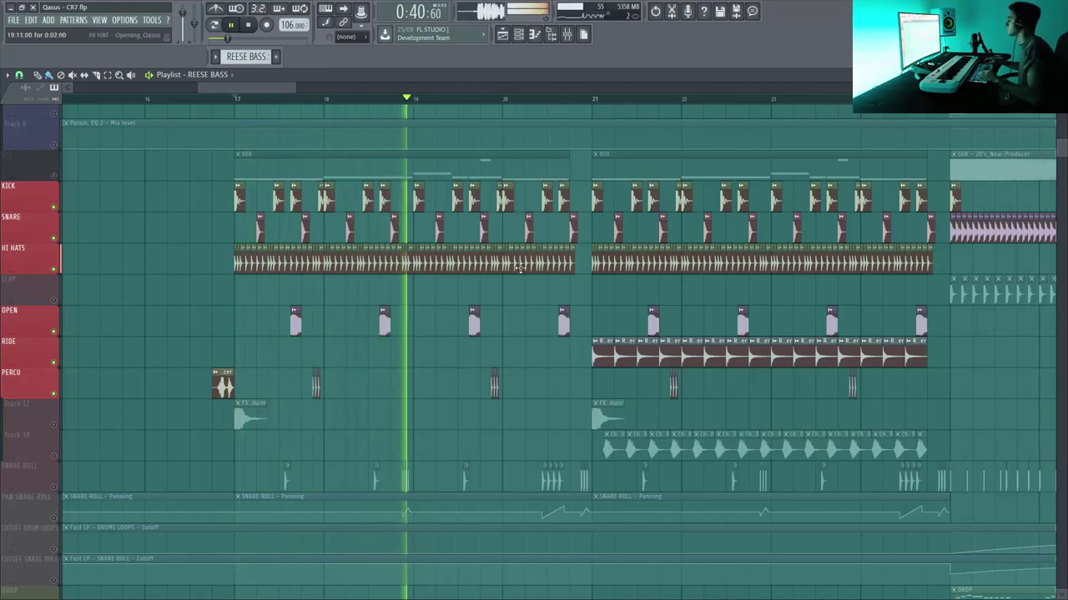
{"action": "left_click", "coordinate": [593, 101]}
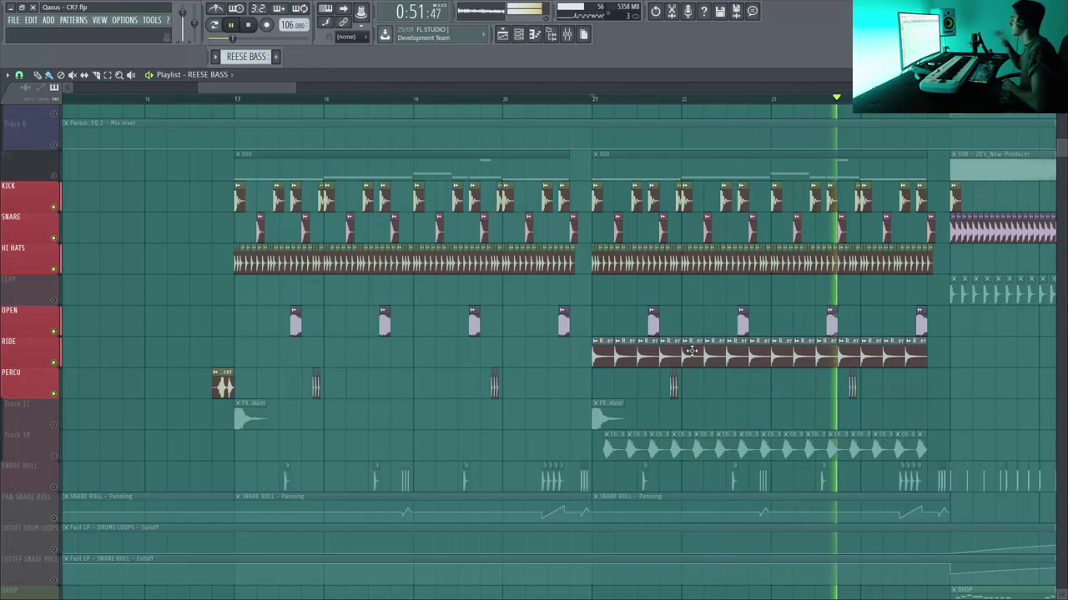
Unmute the SNARE ROLL and PAN SNARE ROLL tracks and listen to the panned rolls
{"action": "key", "text": "space"}
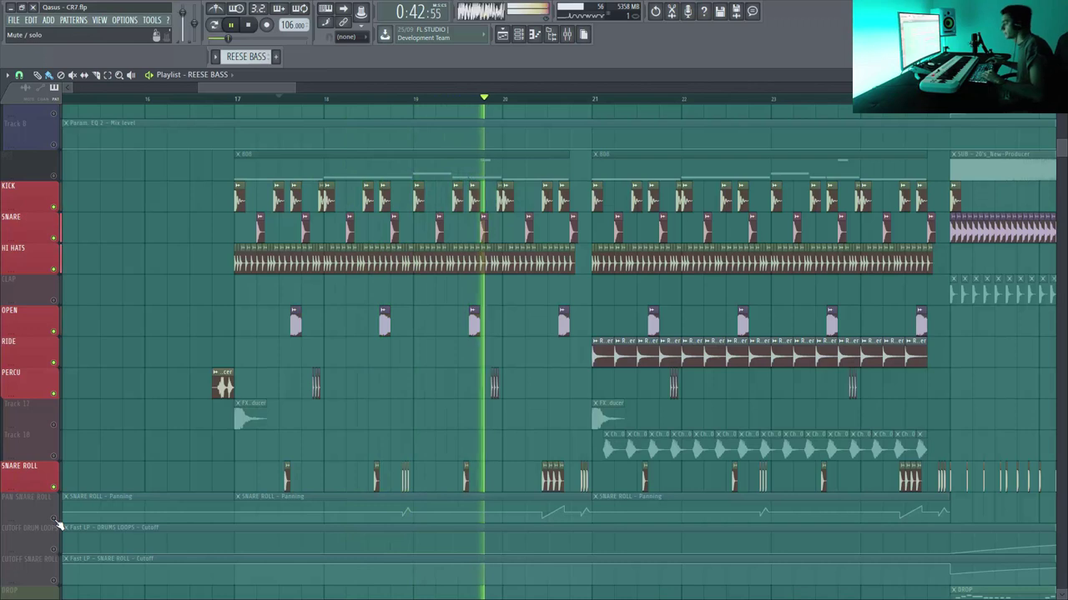
{"action": "key", "text": "space"}
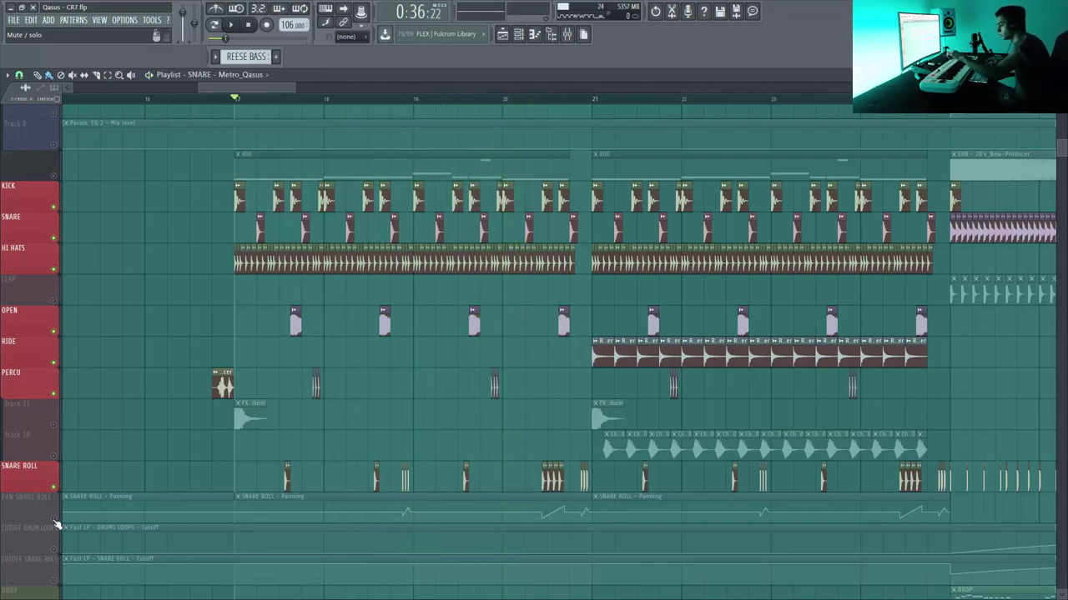
{"action": "left_click", "coordinate": [55, 522]}
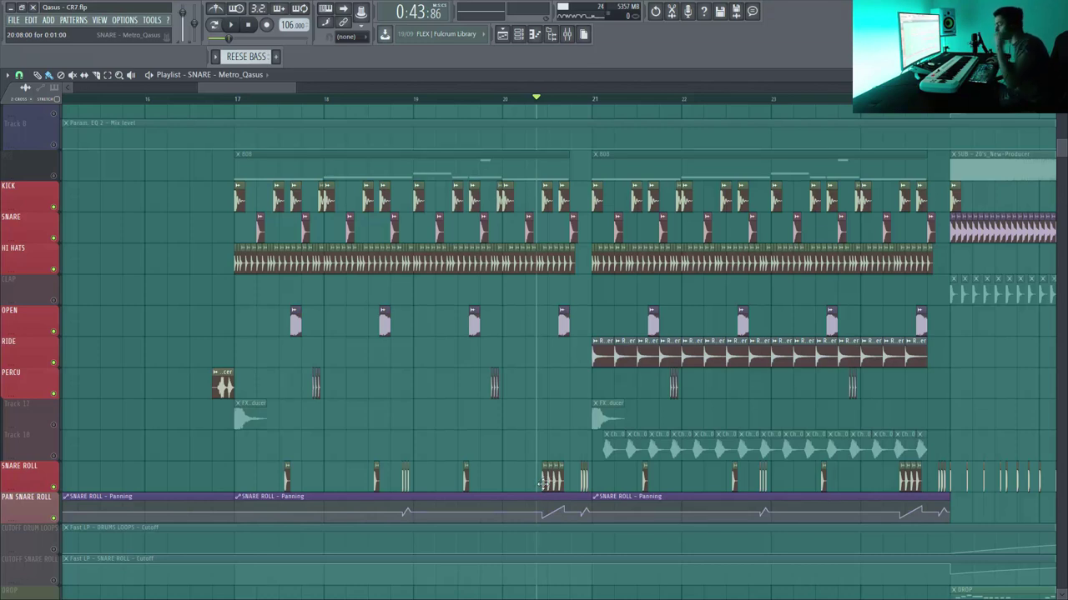
{"action": "key", "text": "space"}
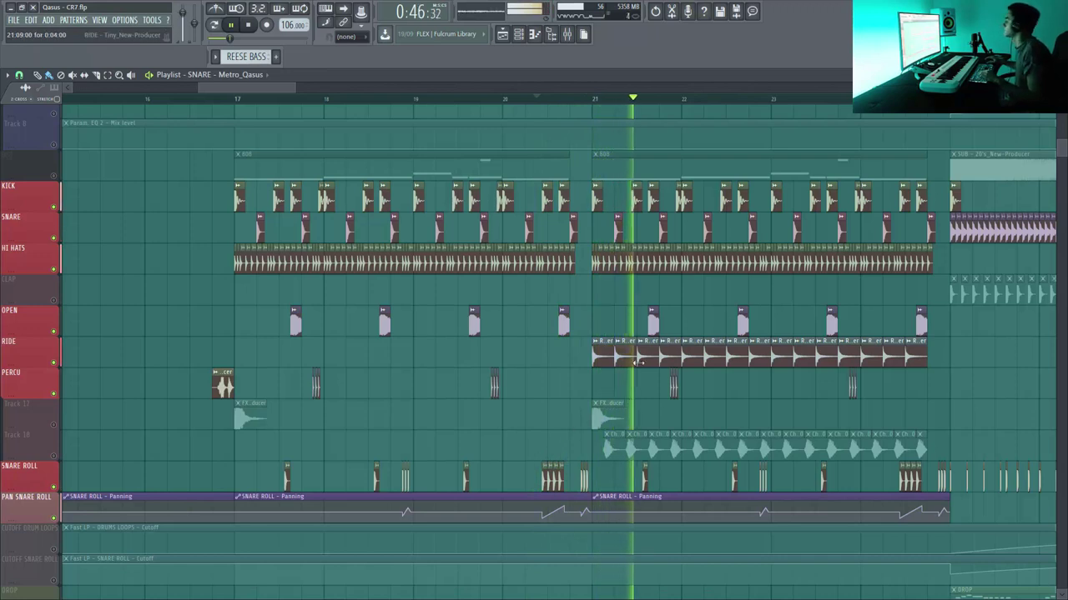
Unmute the FX hit on Track 17 and the chants on Track 18, and play them from bar 21
{"action": "key", "text": "space"}
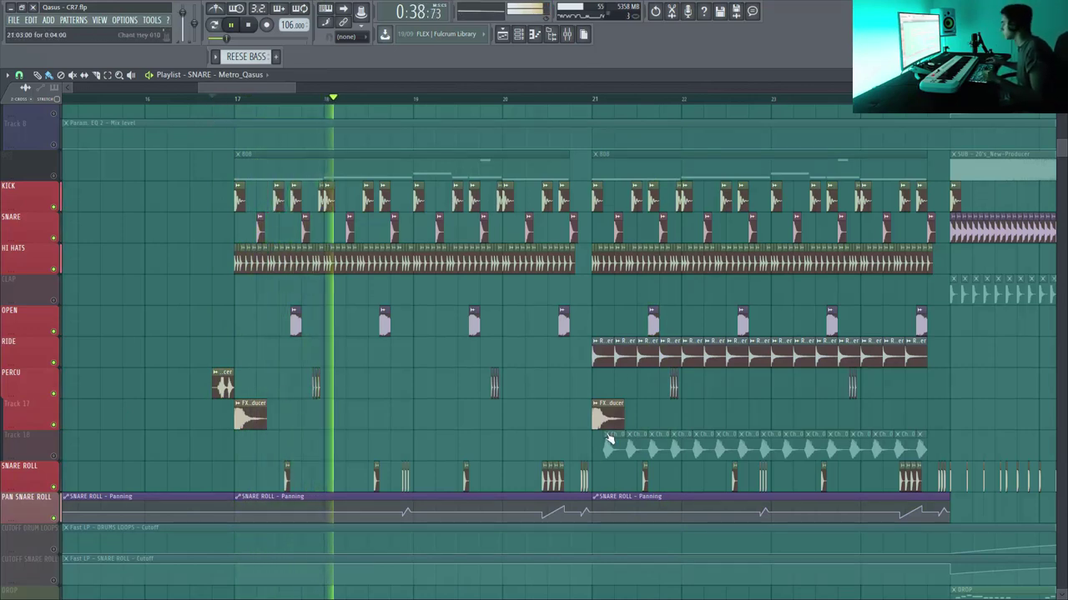
{"action": "left_click", "coordinate": [596, 98]}
{"action": "left_click", "coordinate": [57, 460]}
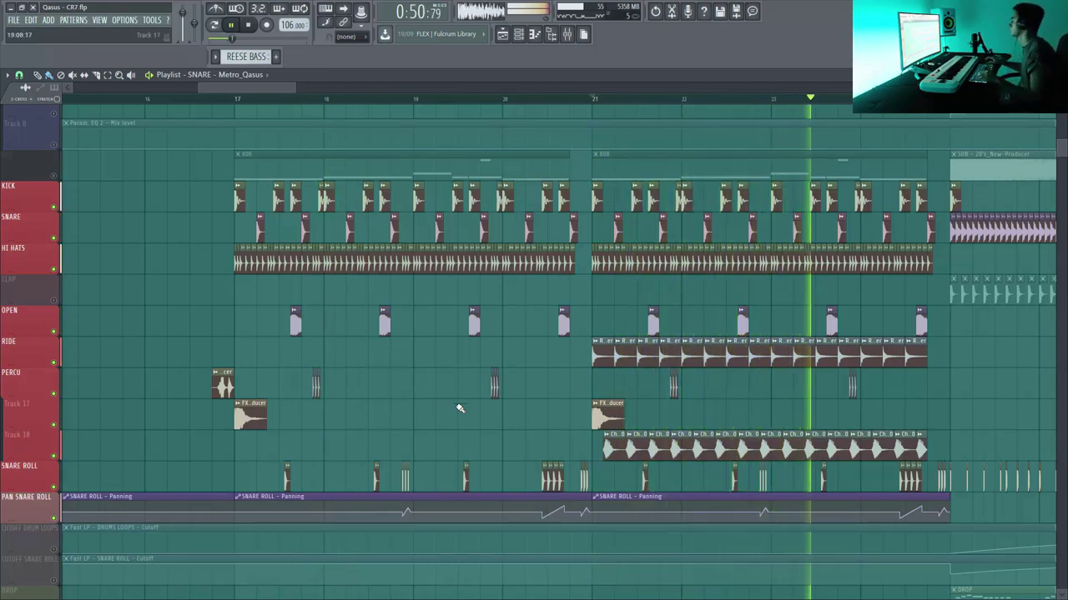
{"action": "key", "text": "space"}
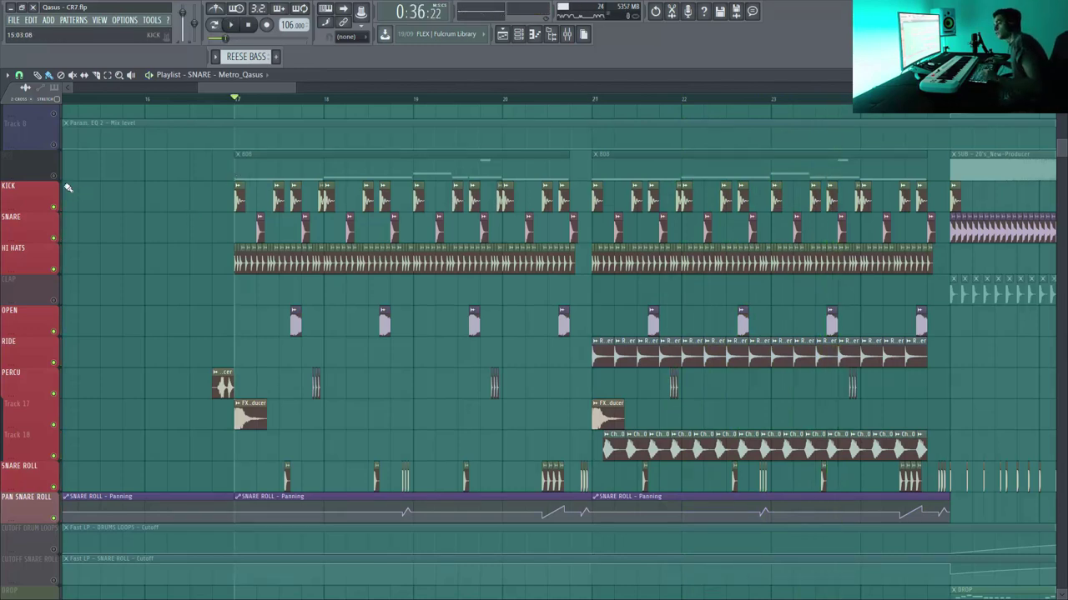
Unmute the 808 and CLAP tracks and play them with the full drum section
{"action": "left_click", "coordinate": [56, 177]}
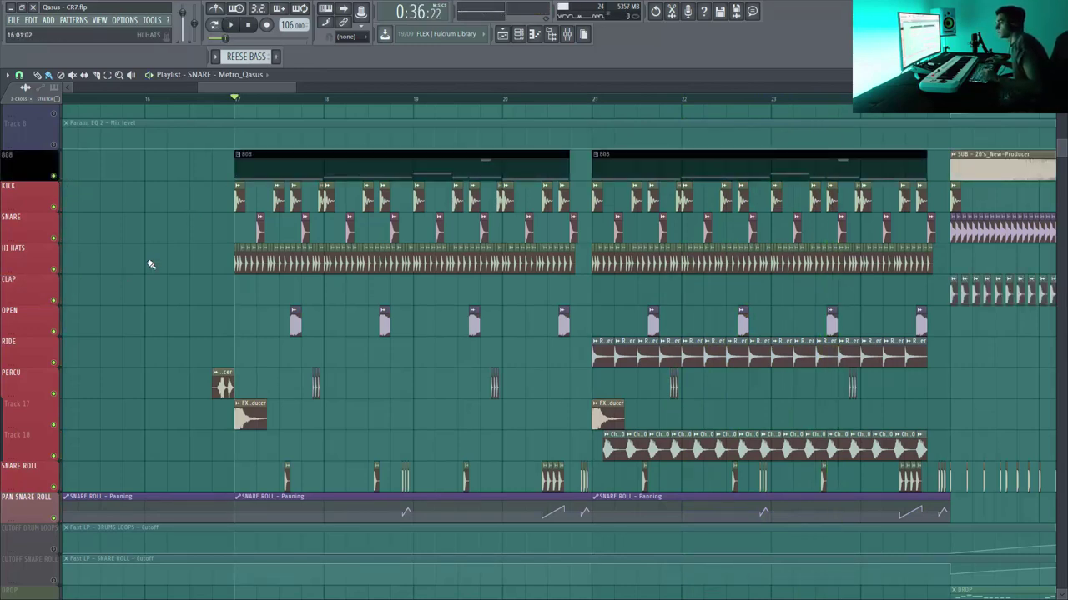
{"action": "key", "text": "space"}
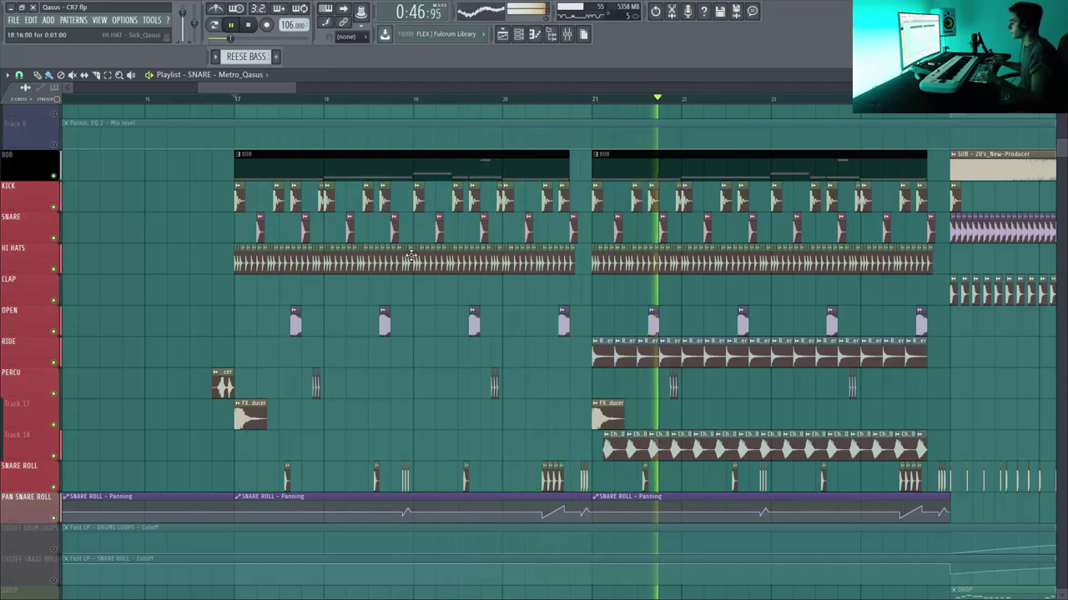
{"action": "left_click", "coordinate": [450, 258]}
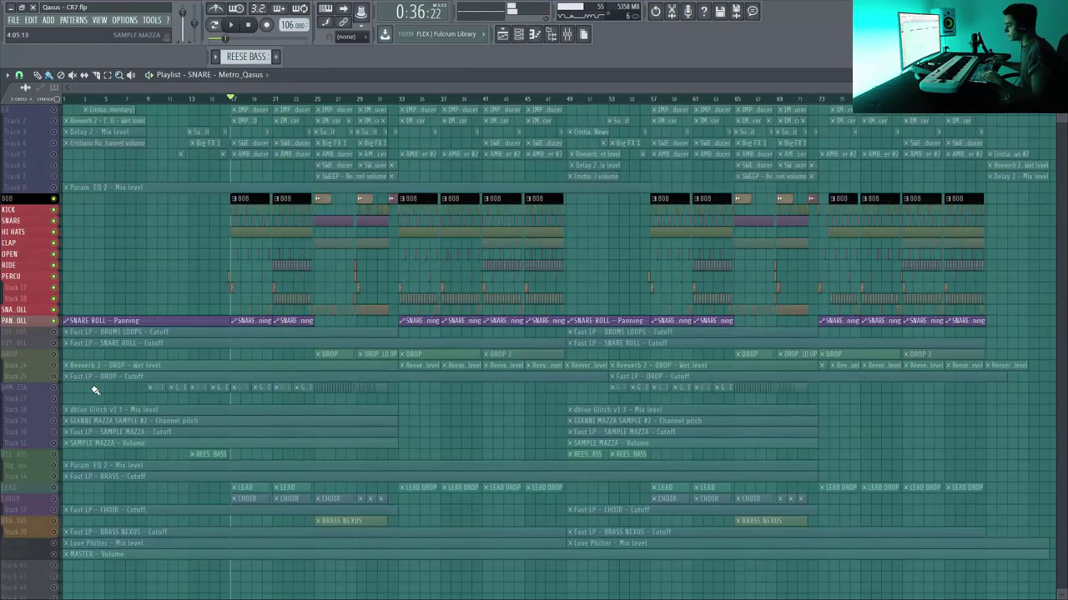
Solo the LEAD track and play its pattern from bar 17
{"action": "left_click_drag", "start_coordinate": [55, 405], "coordinate": [57, 446]}
{"action": "left_click_drag", "start_coordinate": [911, 88], "coordinate": [456, 88]}
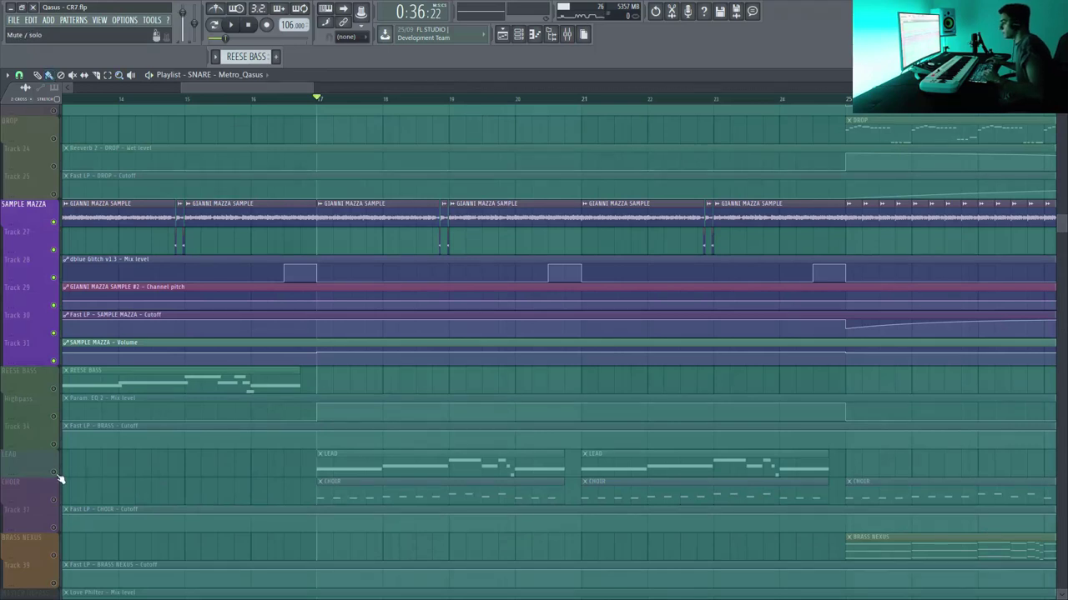
{"action": "right_click", "coordinate": [58, 476]}
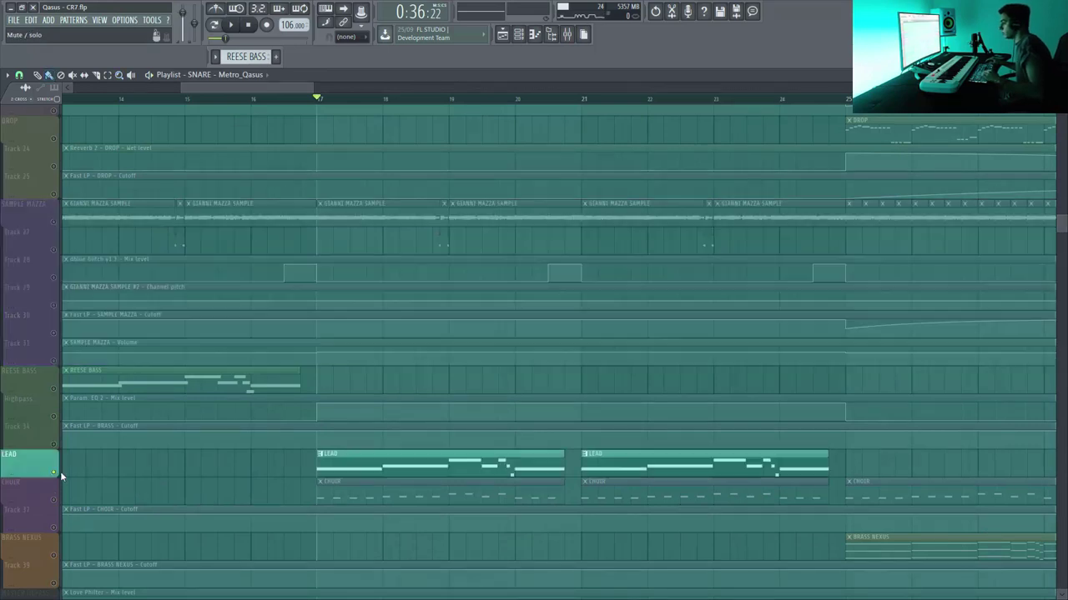
{"action": "left_click_drag", "start_coordinate": [315, 86], "coordinate": [357, 118]}
{"action": "key", "text": "space"}
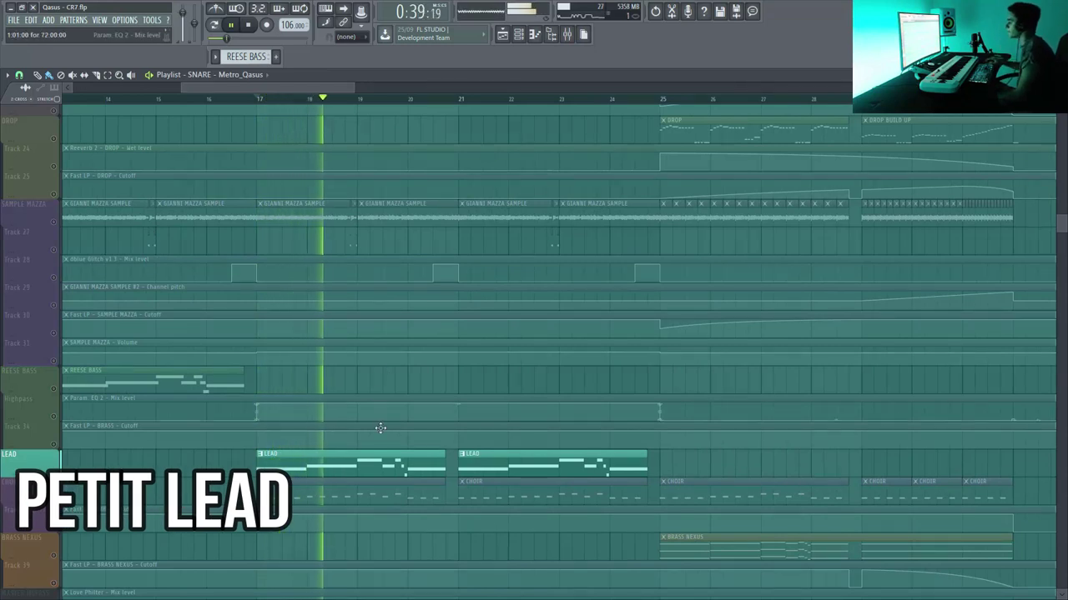
View the LEAD pattern's notes in the piano roll, and return to the playlist with playback stopped
{"action": "double_click", "coordinate": [391, 464]}
{"action": "right_click", "coordinate": [436, 305], "text": "ctrl"}
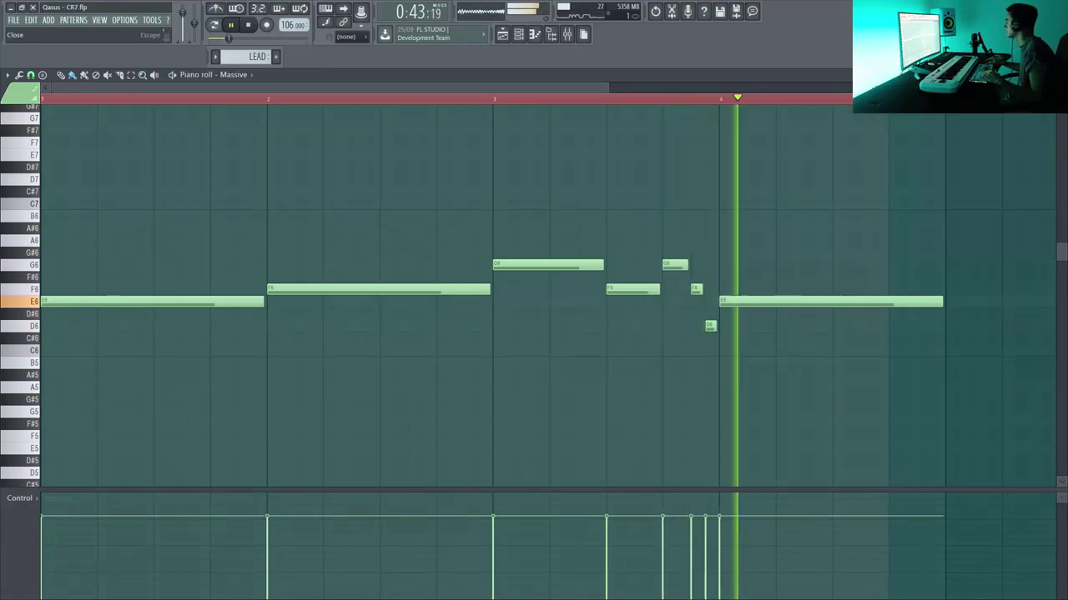
{"action": "left_click", "coordinate": [1059, 75]}
{"action": "left_click", "coordinate": [401, 98]}
{"action": "key", "text": "space"}
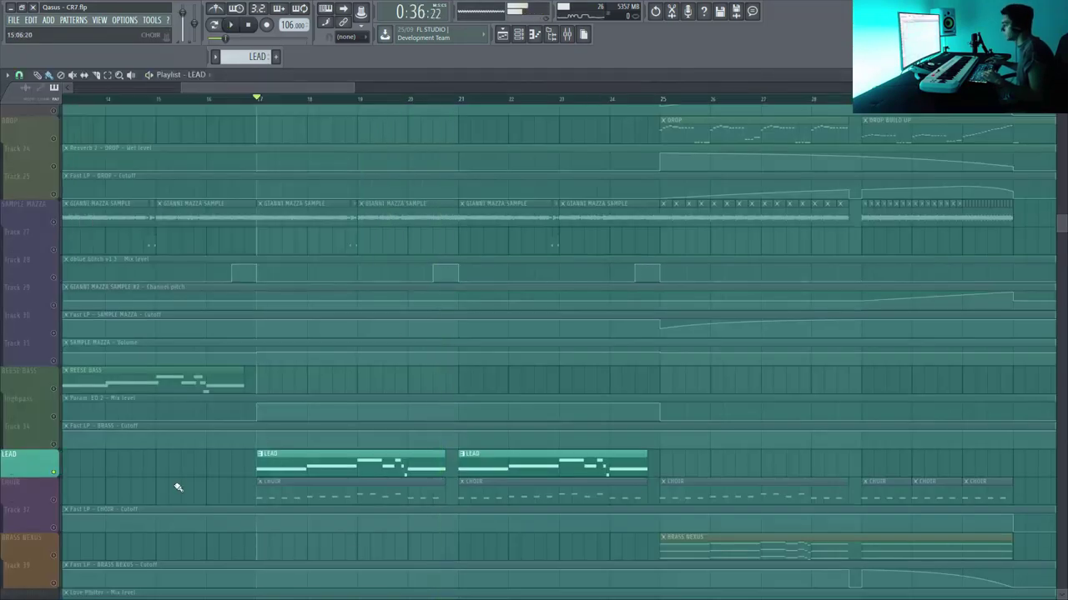
Unmute the CHOIR track and its cutoff automation, mute LEAD, and view the CHOIR pattern in the piano roll during playback
{"action": "left_click", "coordinate": [54, 501]}
{"action": "left_click", "coordinate": [54, 528]}
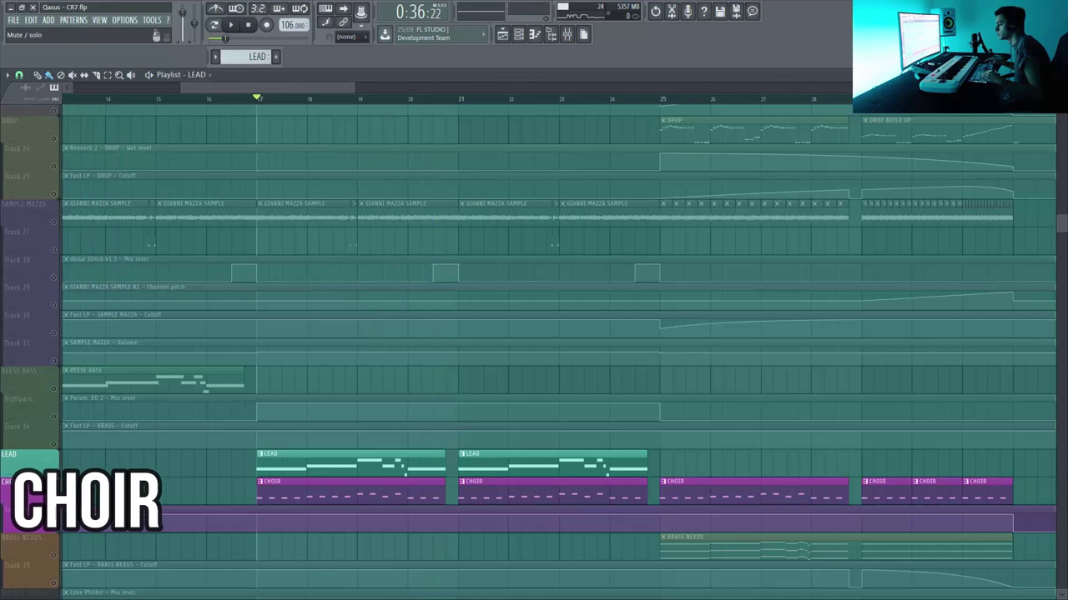
{"action": "left_click", "coordinate": [54, 473]}
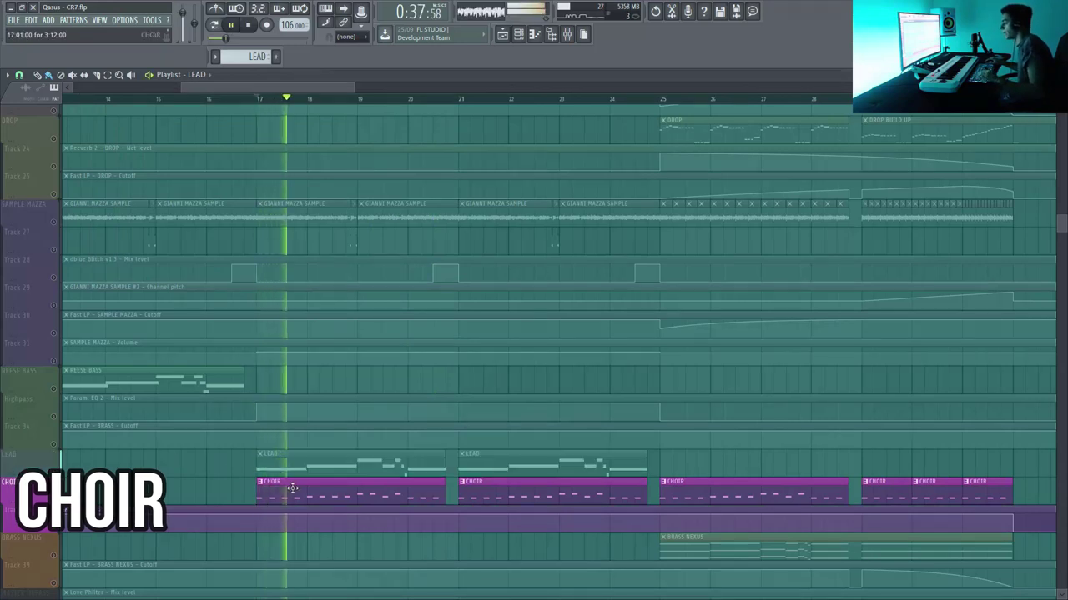
{"action": "double_click", "coordinate": [292, 487]}
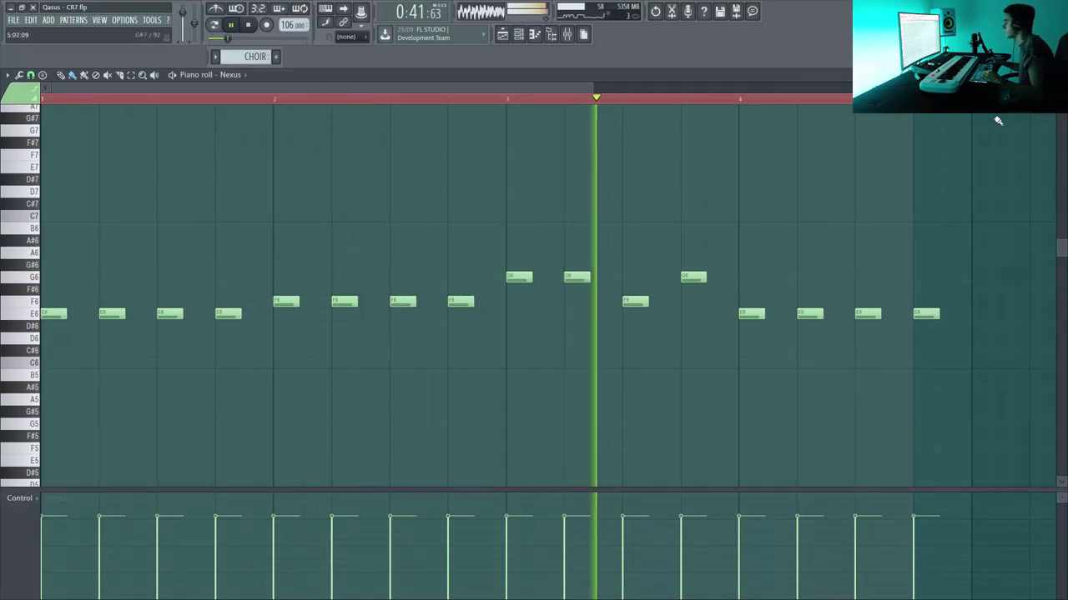
{"action": "left_click", "coordinate": [1059, 75]}
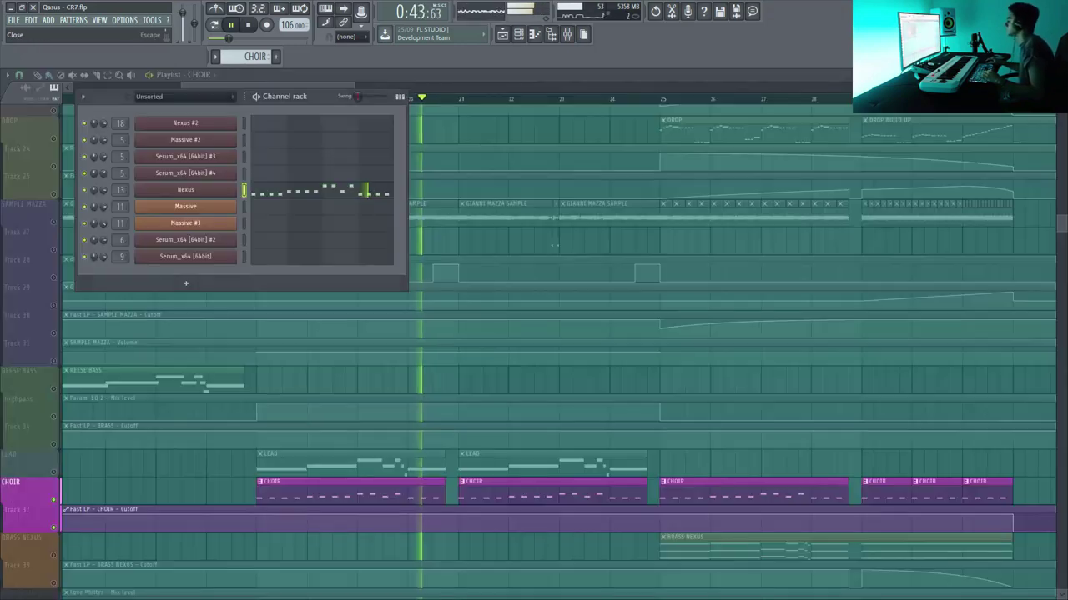
End the CHOIR solo so all playlist tracks are unmuted, and go to the build-up section starting at bar 25
{"action": "right_click", "coordinate": [55, 473]}
{"action": "right_click", "coordinate": [56, 473]}
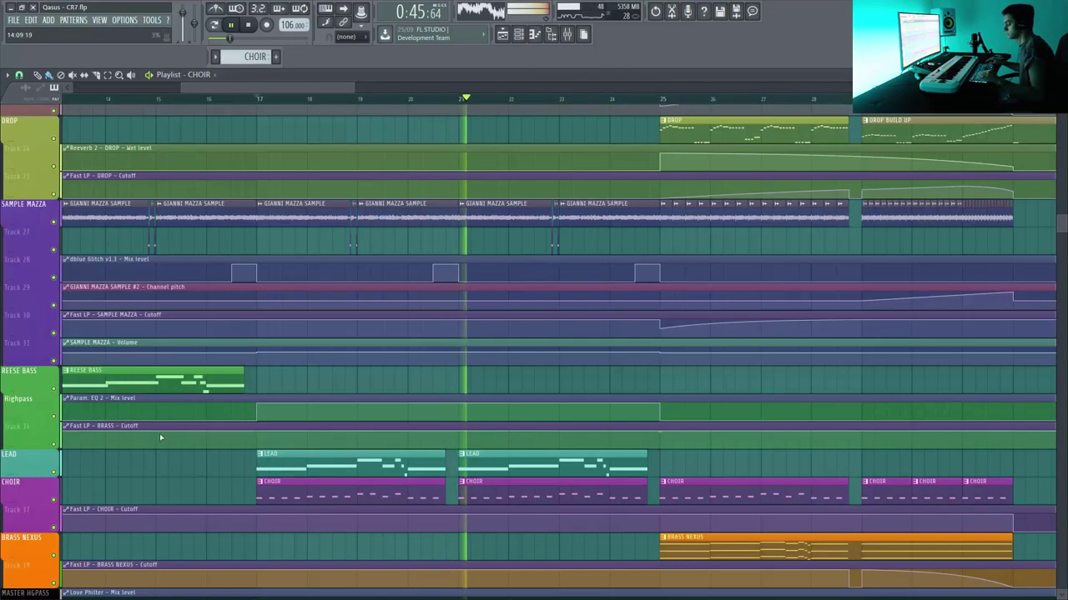
{"action": "right_click", "coordinate": [235, 391], "text": "ctrl"}
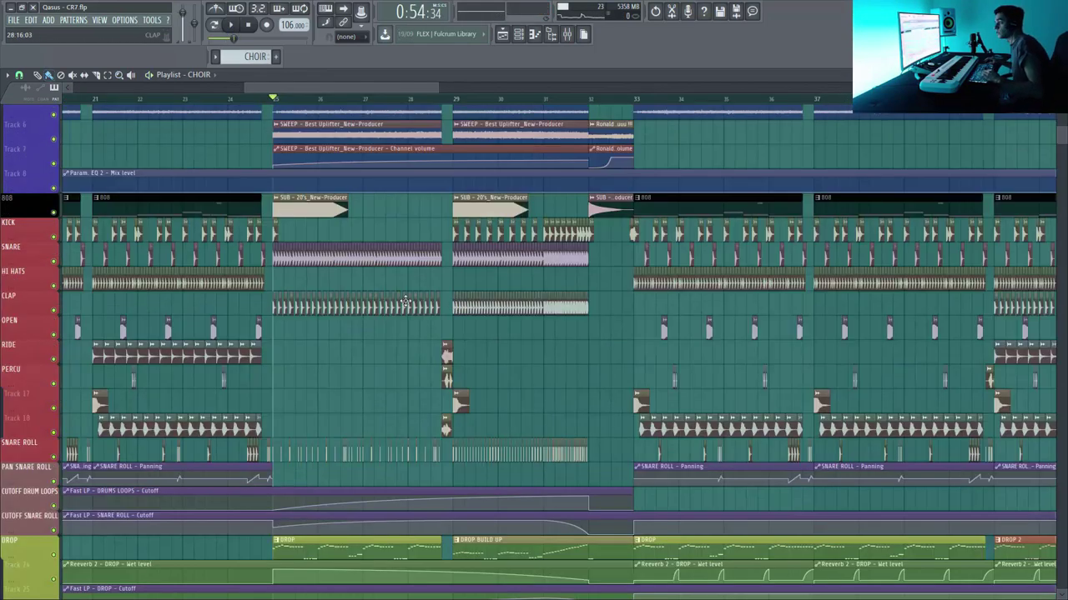
Isolate the 808 and drum tracks from KICK to SNARE ROLL, leaving out the drop, together with their panning and cutoff automations
{"action": "left_click", "coordinate": [56, 235], "text": "ctrl"}
{"action": "left_click", "coordinate": [55, 261]}
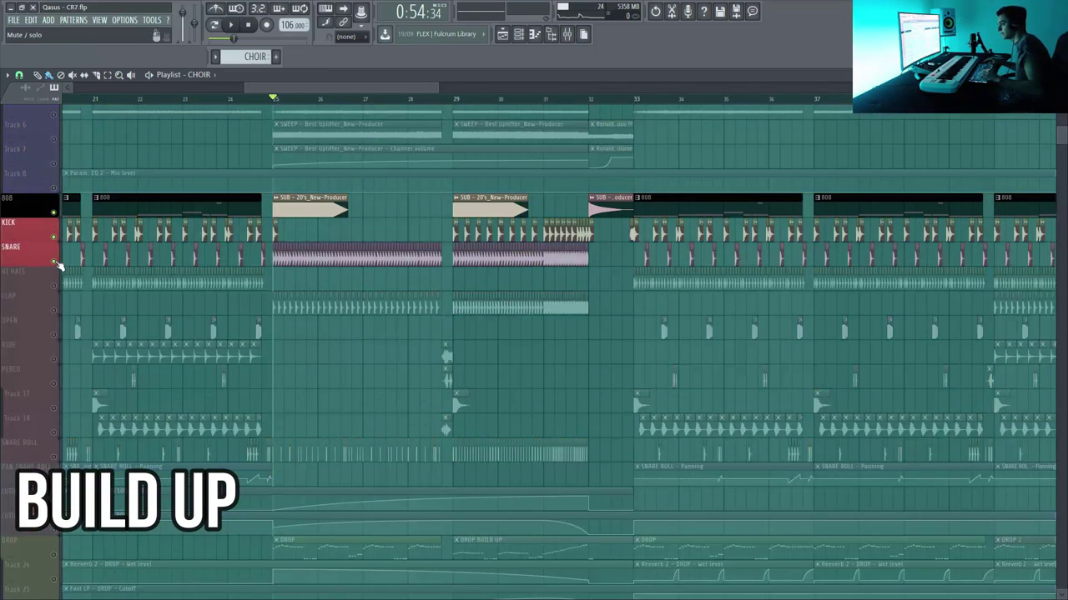
{"action": "left_click", "coordinate": [55, 285]}
{"action": "left_click", "coordinate": [55, 309]}
{"action": "left_click", "coordinate": [55, 335]}
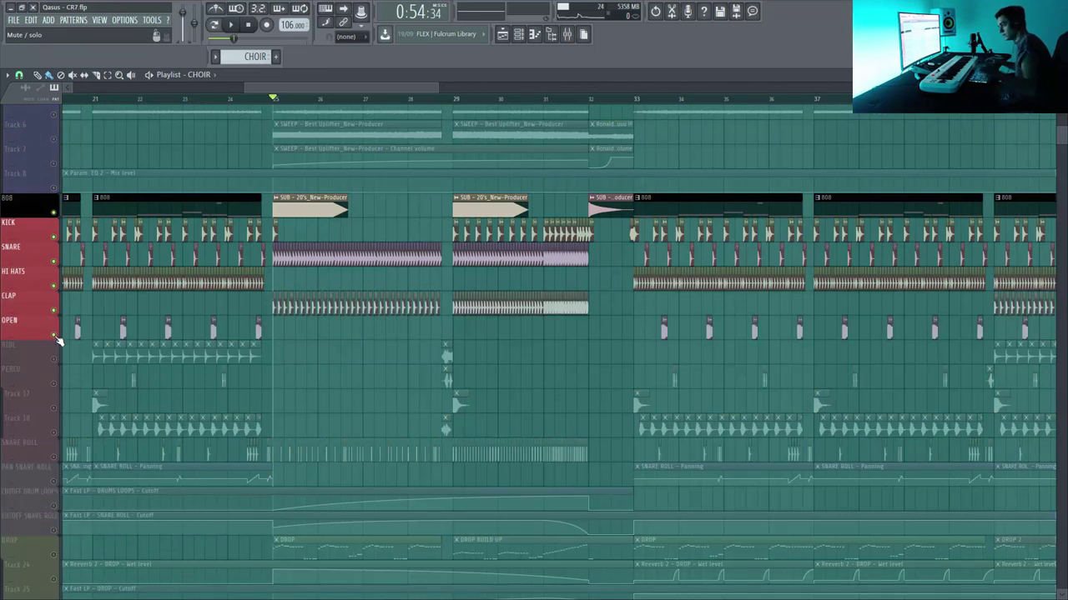
{"action": "left_click", "coordinate": [55, 358]}
{"action": "left_click", "coordinate": [56, 433]}
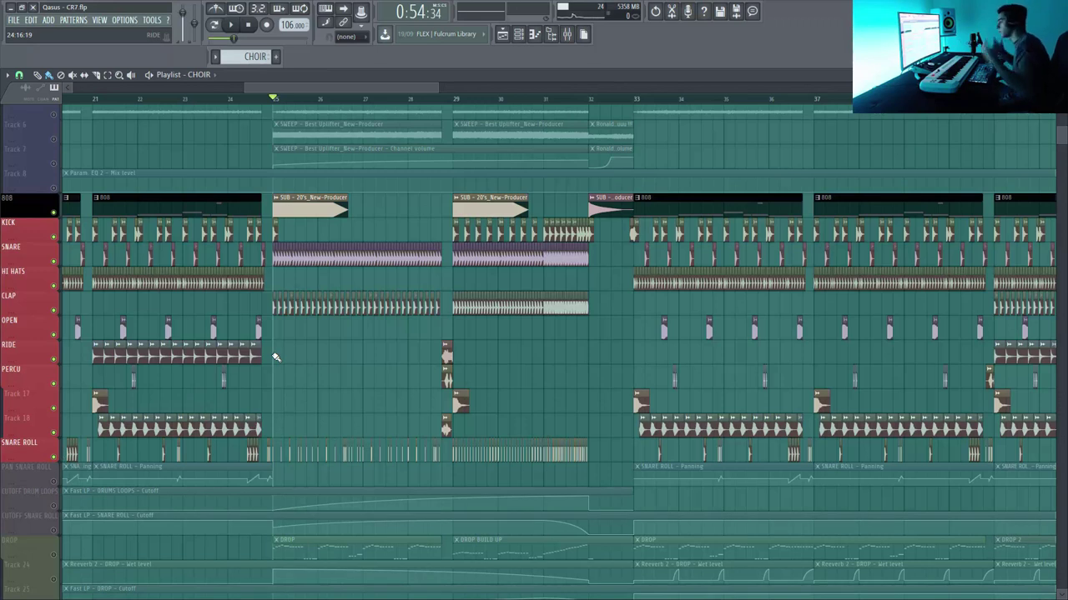
{"action": "left_click_drag", "start_coordinate": [55, 483], "coordinate": [56, 530]}
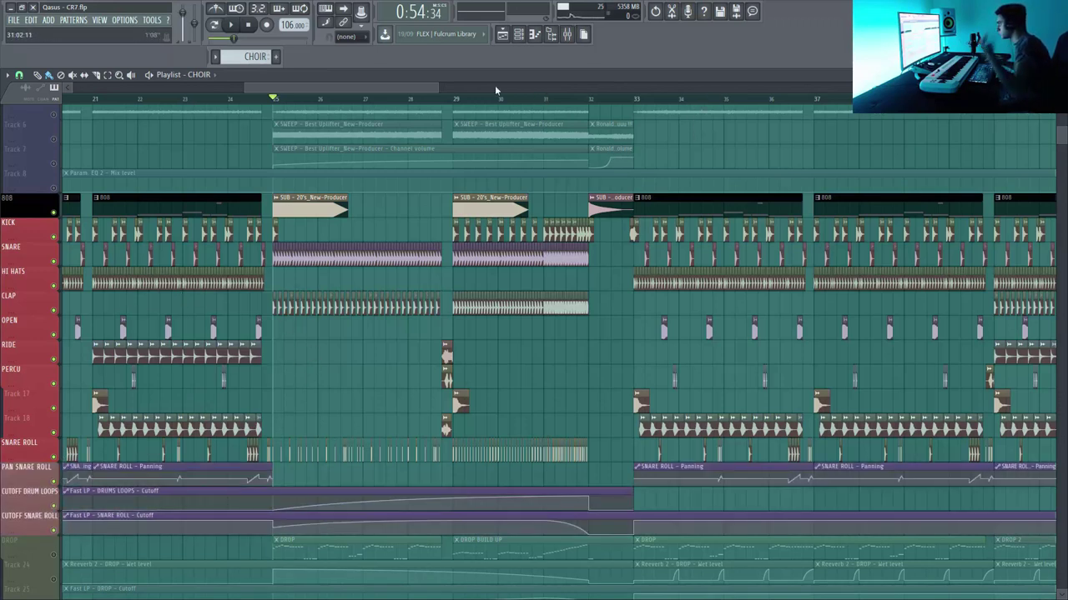
Solo the 808 track and play its sub hit from bar 29 of the build-up
{"action": "left_click_drag", "start_coordinate": [435, 89], "coordinate": [386, 89]}
{"action": "left_click_drag", "start_coordinate": [1061, 98], "coordinate": [1061, 87]}
{"action": "scroll", "coordinate": [607, 207], "scroll_direction": "down", "scroll_amount": 2}
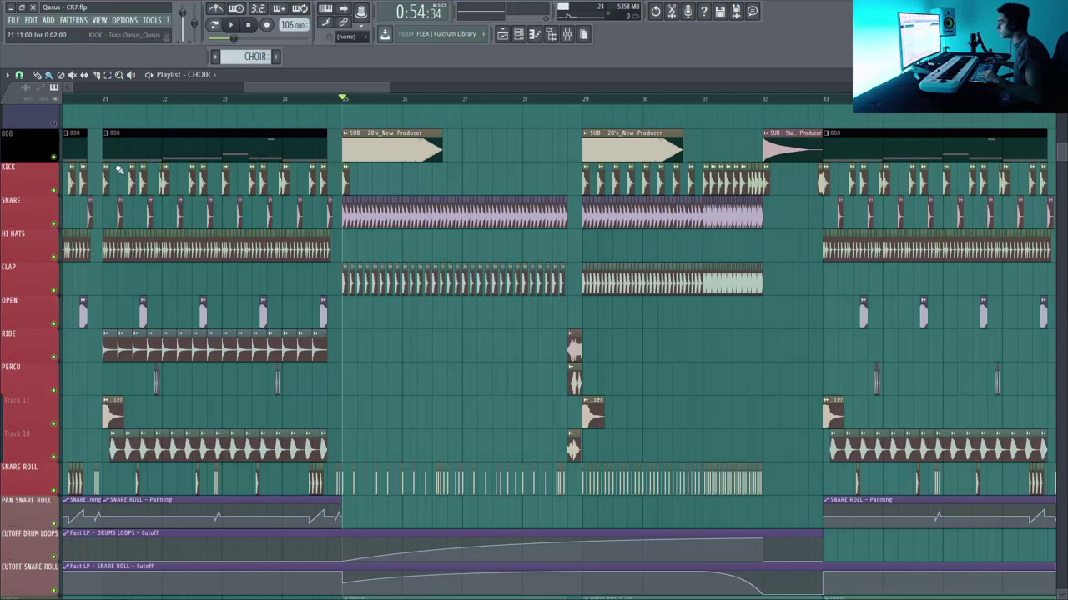
{"action": "right_click", "coordinate": [55, 158]}
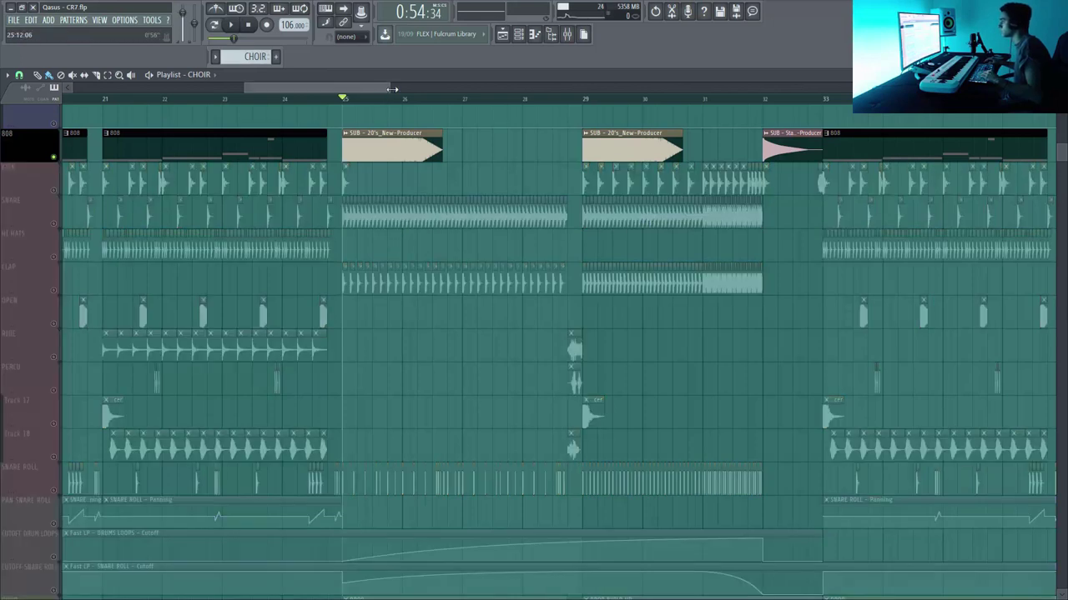
{"action": "left_click_drag", "start_coordinate": [389, 89], "coordinate": [404, 87]}
{"action": "scroll", "coordinate": [508, 183], "scroll_direction": "up", "scroll_amount": 1}
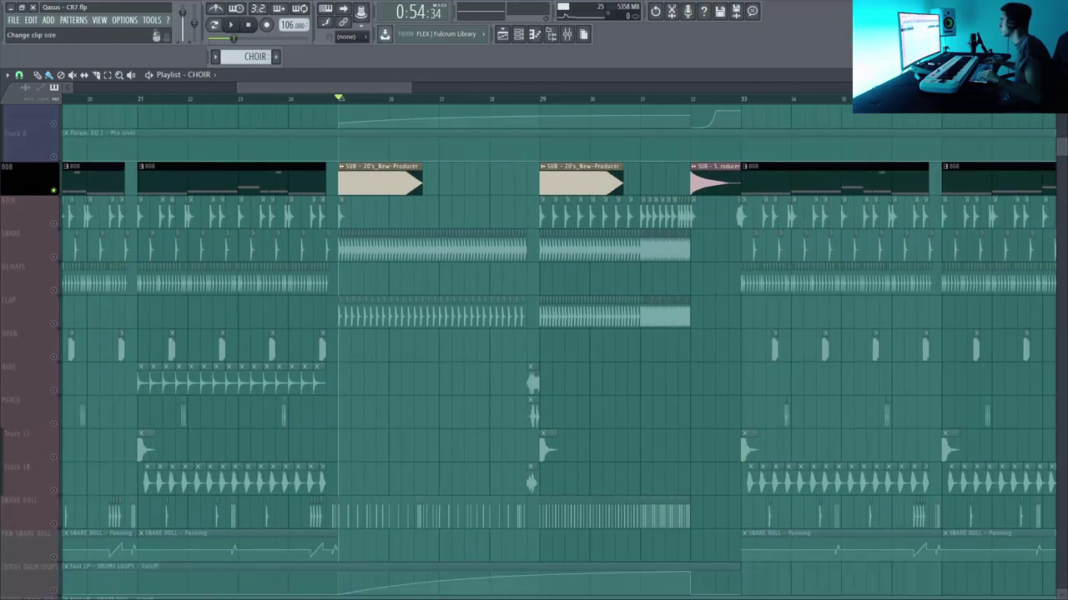
{"action": "left_click", "coordinate": [543, 101]}
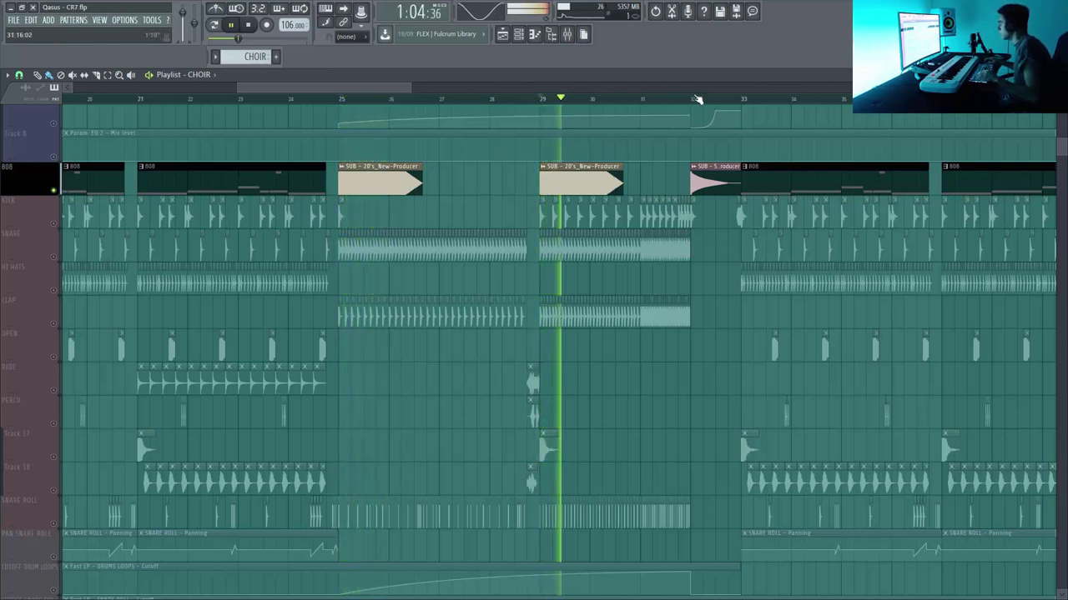
{"action": "key", "text": "space"}
Unmute the KICK track and play it with the 808 from bar 29 to past bar 32
{"action": "left_click", "coordinate": [56, 227]}
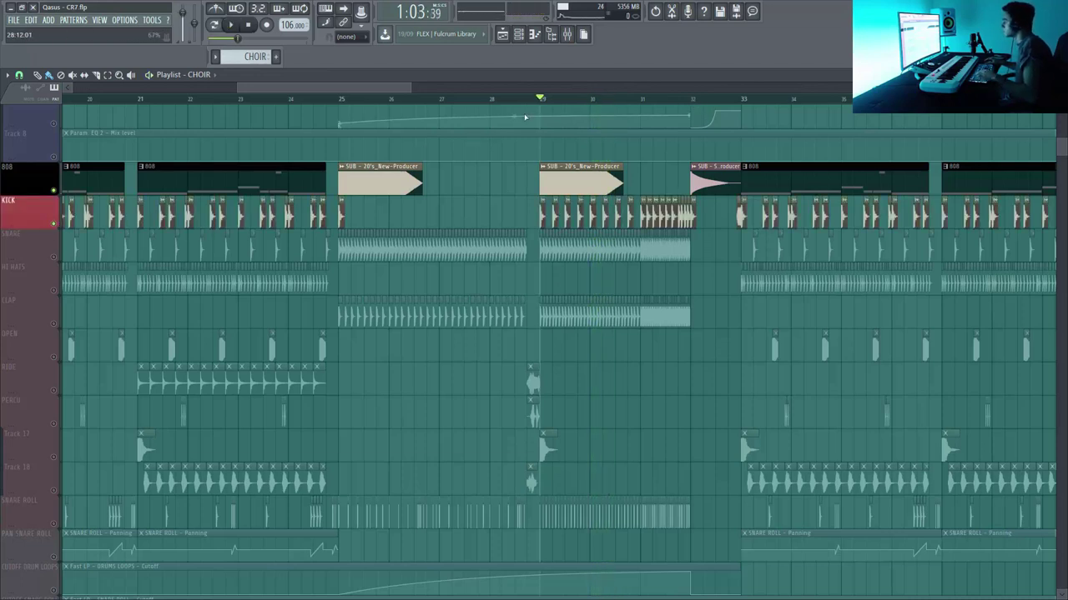
{"action": "key", "text": "space"}
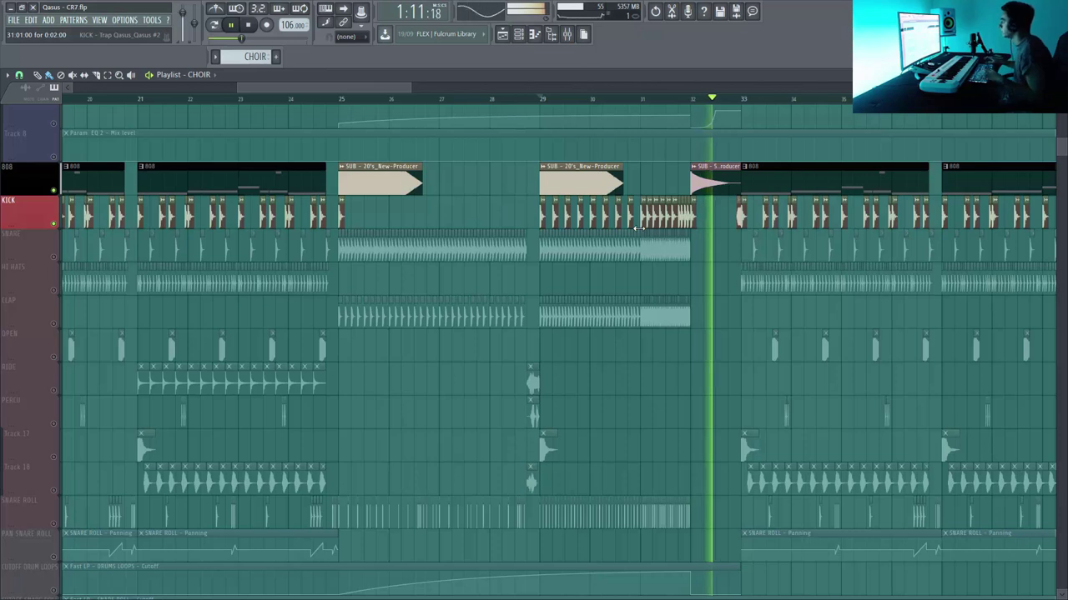
{"action": "key", "text": "space"}
Unmute SNARE and the CUTOFF DRUM LOOPS automation, and play the build-up from bar 25
{"action": "left_click", "coordinate": [56, 257]}
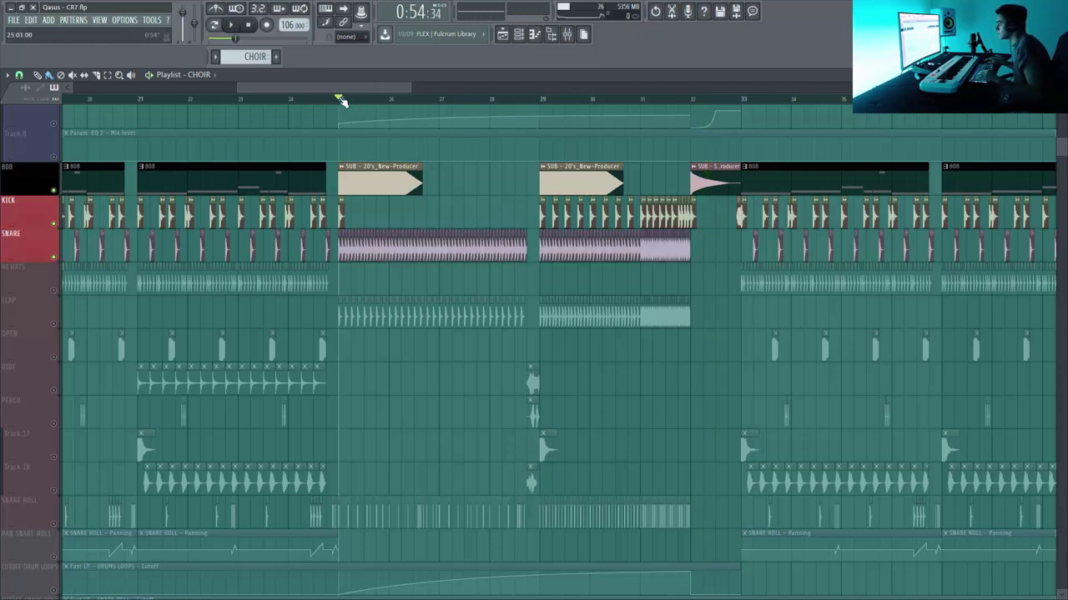
{"action": "left_click", "coordinate": [341, 100]}
{"action": "scroll", "coordinate": [307, 414], "scroll_direction": "down", "scroll_amount": 3}
{"action": "left_click", "coordinate": [55, 487]}
{"action": "scroll", "coordinate": [489, 426], "scroll_direction": "up", "scroll_amount": 1}
{"action": "scroll", "coordinate": [489, 425], "scroll_direction": "up", "scroll_amount": 1}
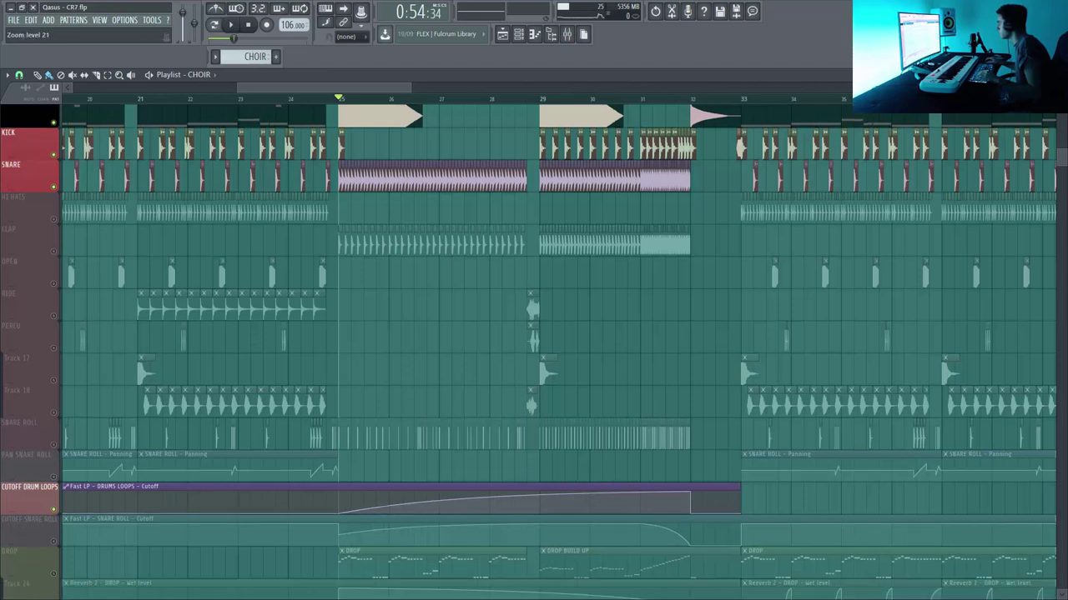
{"action": "scroll", "coordinate": [701, 357], "scroll_direction": "up", "scroll_amount": 3}
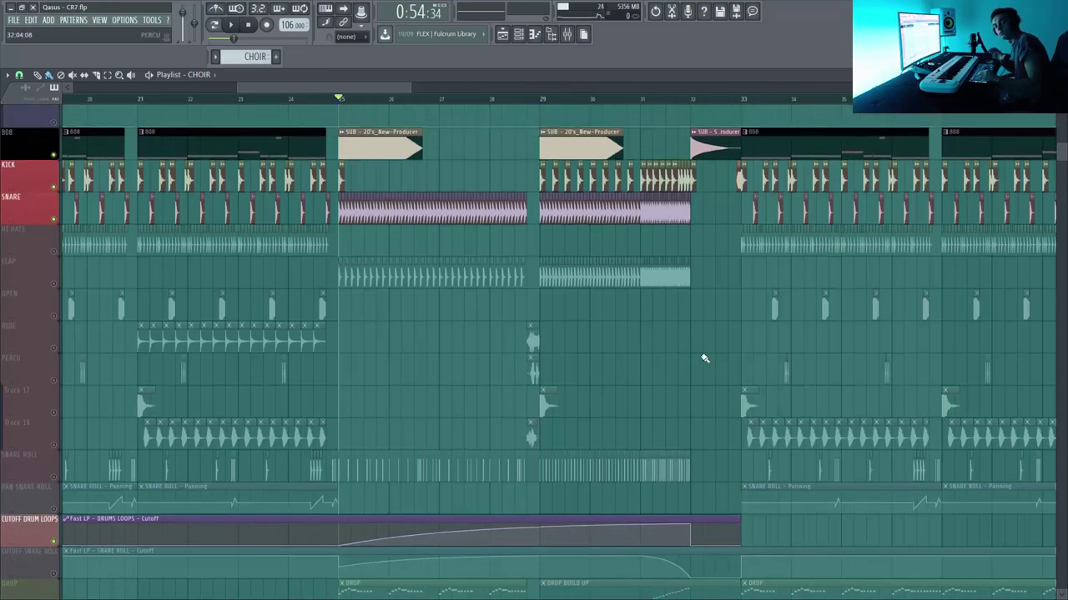
{"action": "key", "text": "space"}
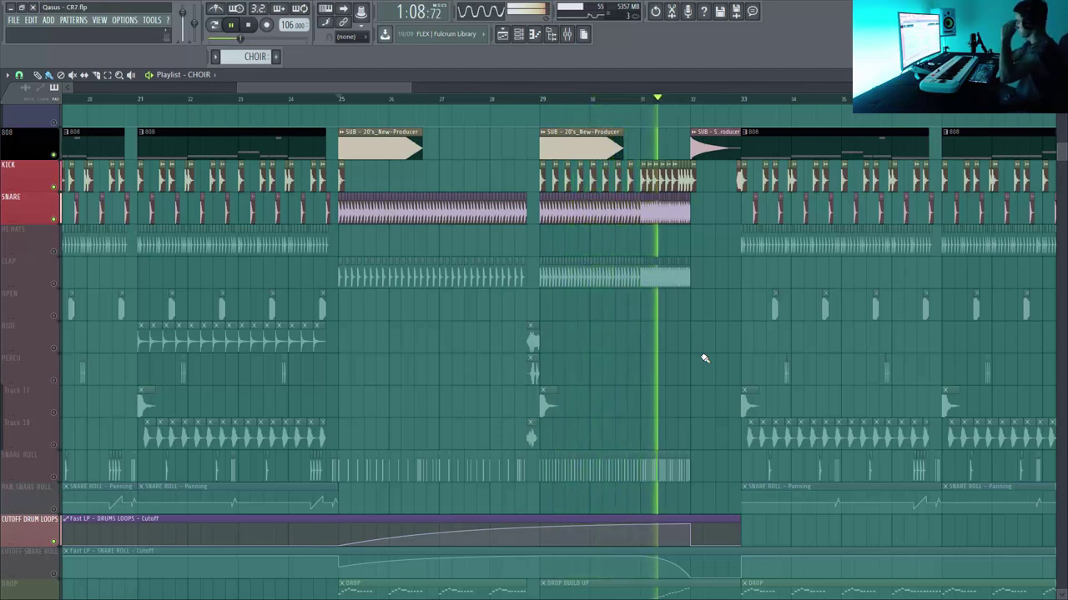
{"action": "key", "text": "space"}
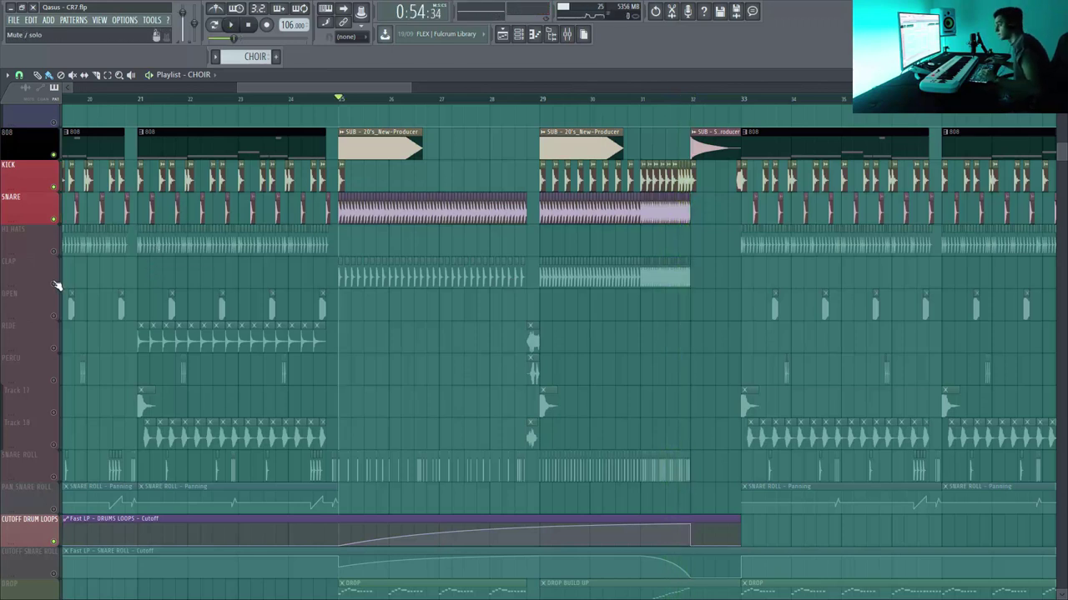
Unmute the CLAP track and play the build-up from bar 25 with kick and snare
{"action": "left_click", "coordinate": [55, 284]}
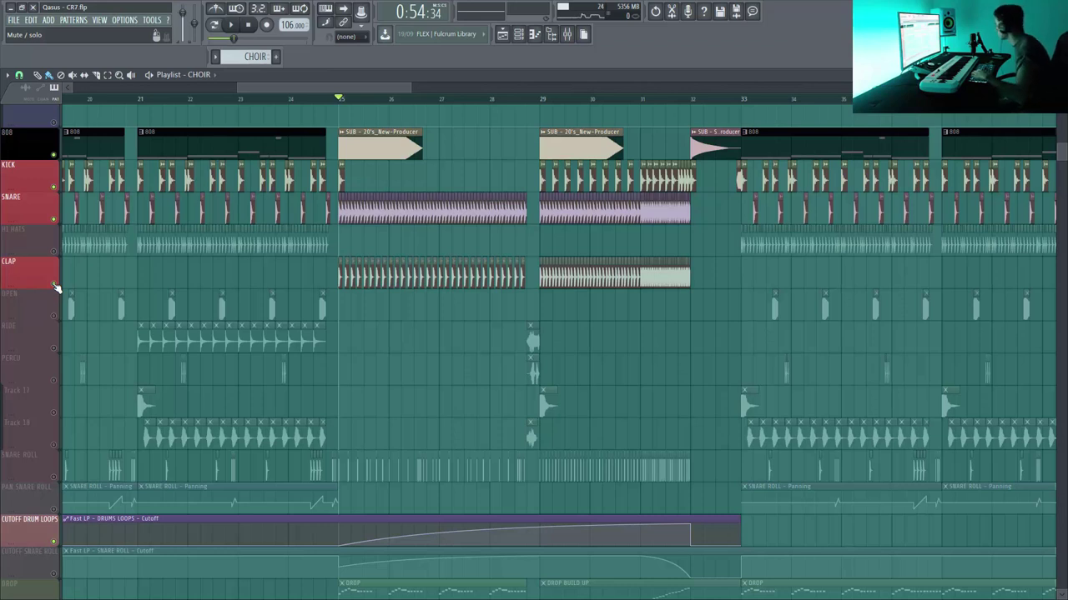
{"action": "key", "text": "space"}
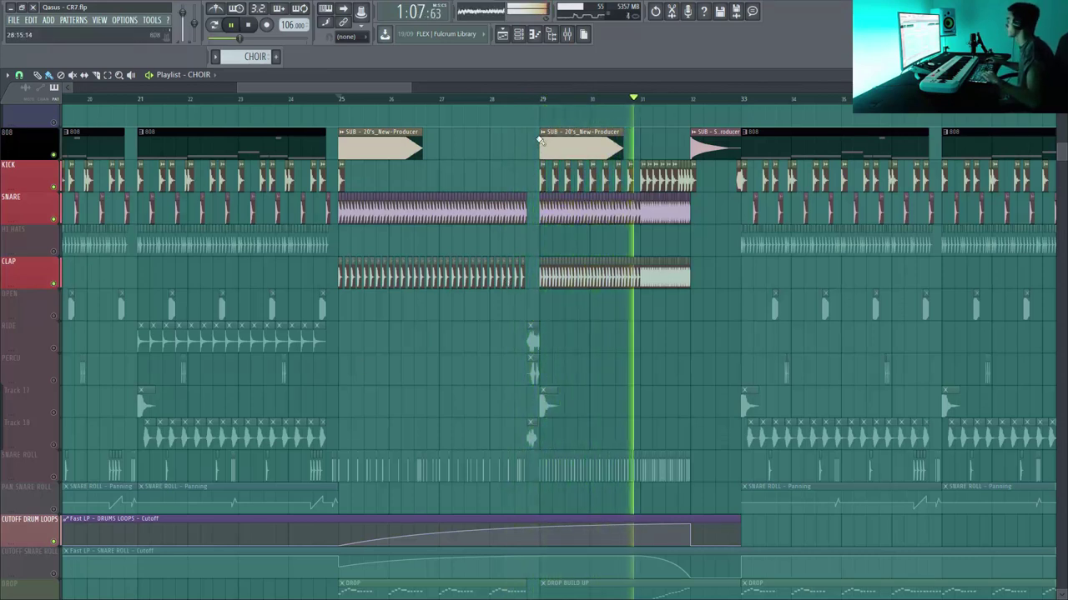
{"action": "key", "text": "space"}
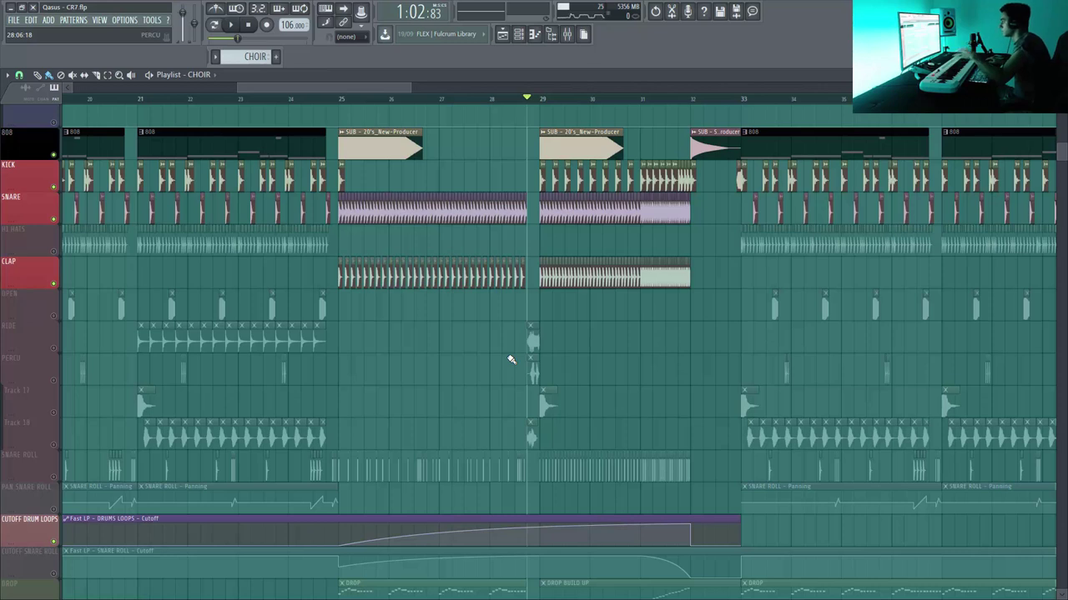
Unmute RIDE, PERCU, Track 17 and Track 18, and replay the short effects fill just before bar 29
{"action": "left_click_drag", "start_coordinate": [60, 351], "coordinate": [55, 448]}
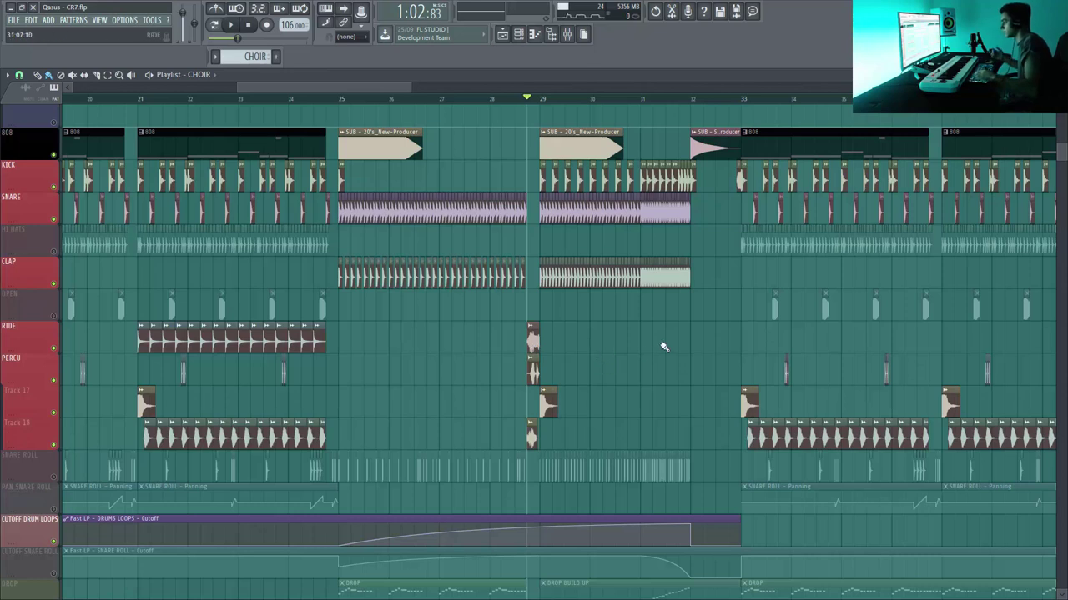
{"action": "key", "text": "space"}
{"action": "key", "text": "space"}
{"action": "key", "text": "space"}
{"action": "key", "text": "space"}
{"action": "key", "text": "space"}
{"action": "key", "text": "space"}
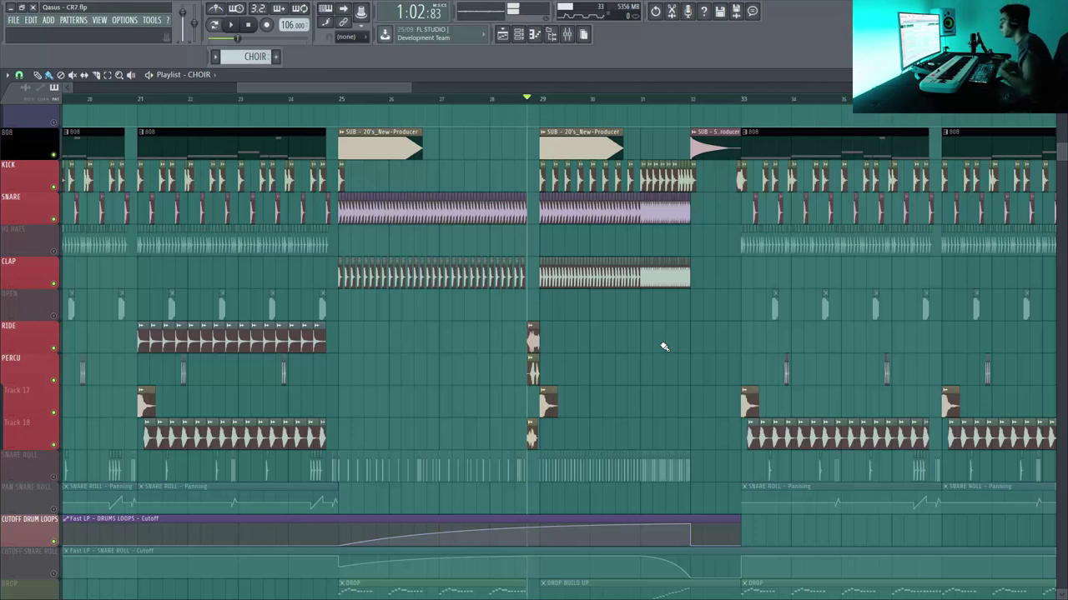
{"action": "key", "text": "space"}
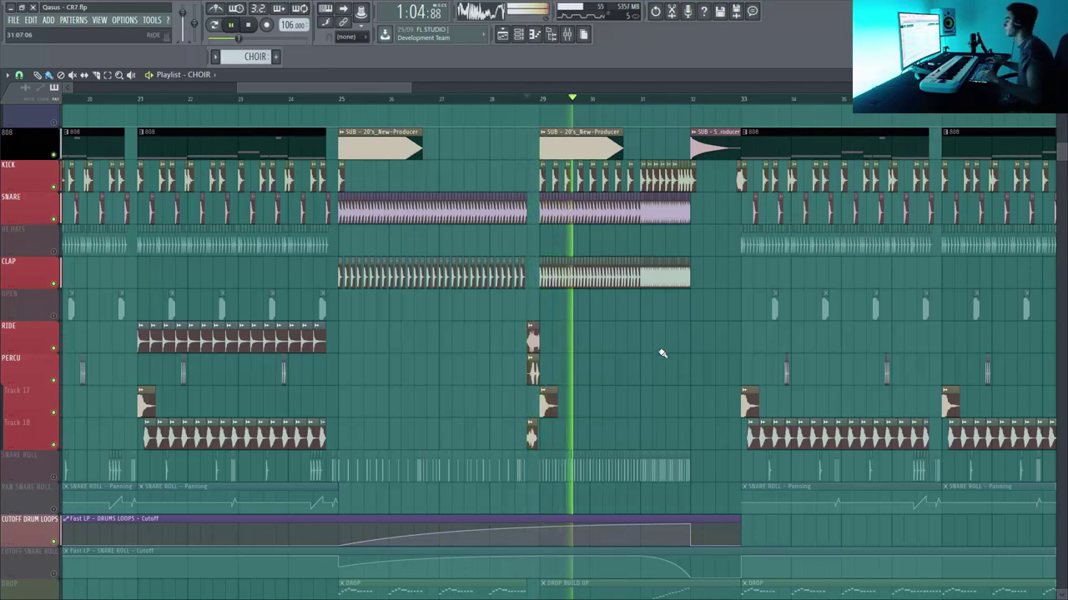
{"action": "key", "text": "space"}
Unmute SNARE ROLL with its panning and cutoff automations, and play the build-up from bar 25
{"action": "left_click", "coordinate": [55, 575]}
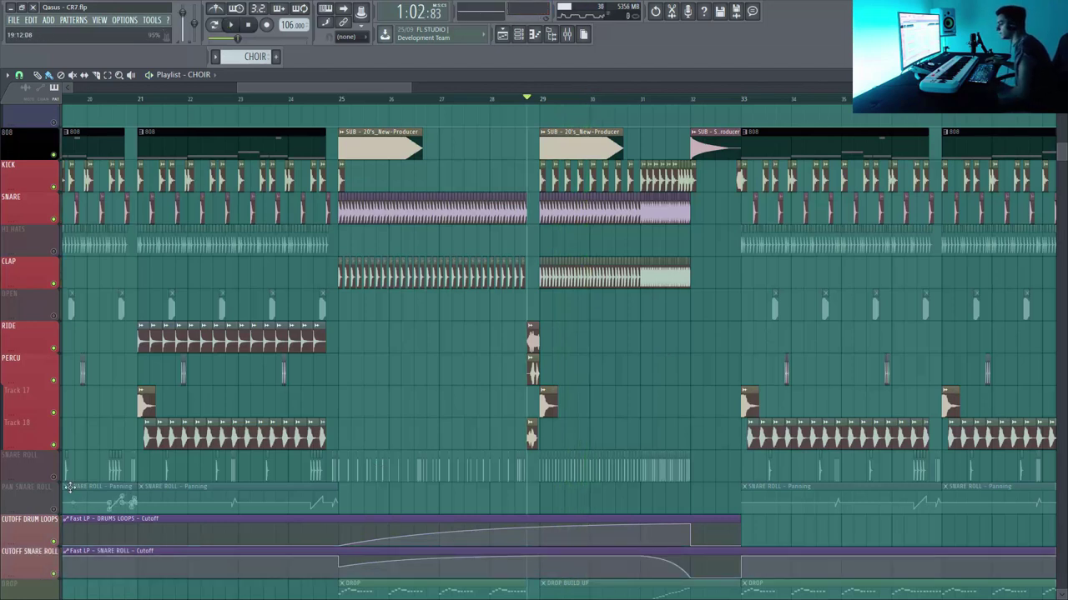
{"action": "left_click", "coordinate": [55, 477]}
{"action": "left_click", "coordinate": [54, 509]}
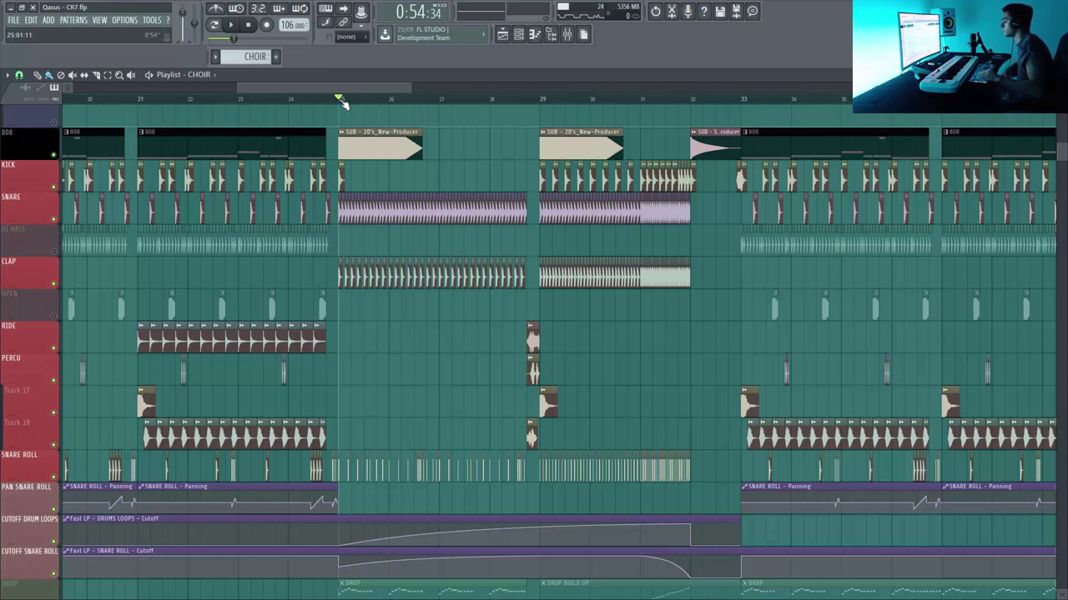
{"action": "key", "text": "space"}
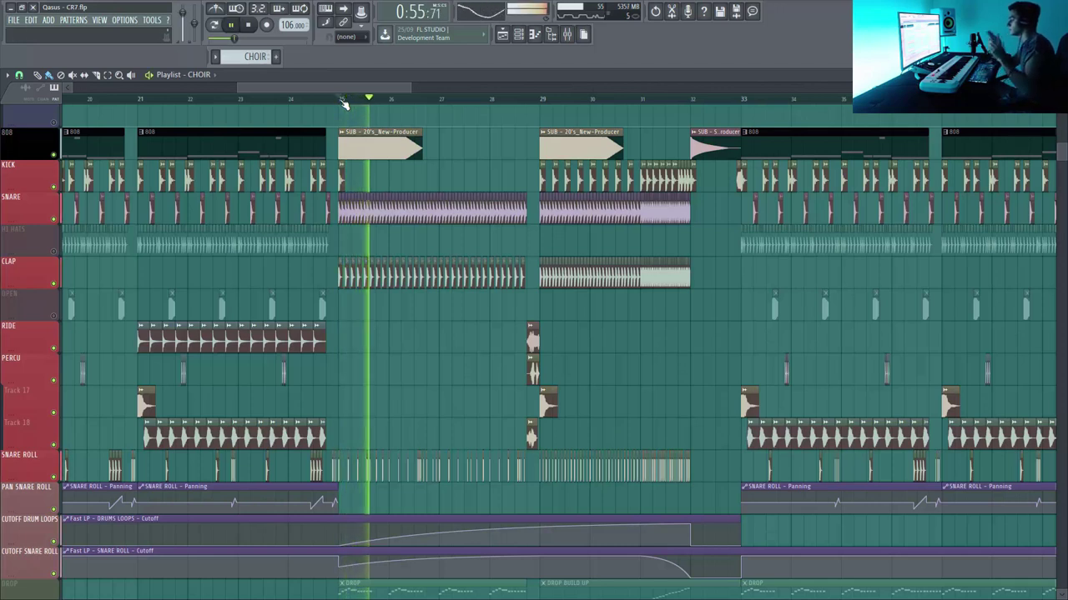
{"action": "left_click_drag", "start_coordinate": [410, 87], "coordinate": [349, 82]}
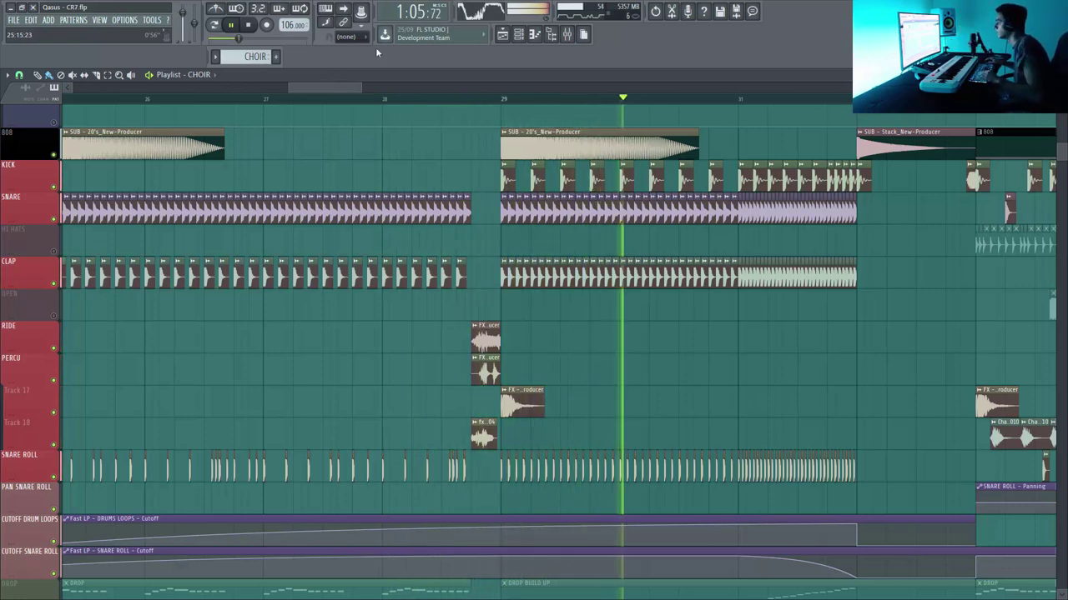
{"action": "left_click_drag", "start_coordinate": [359, 86], "coordinate": [422, 87]}
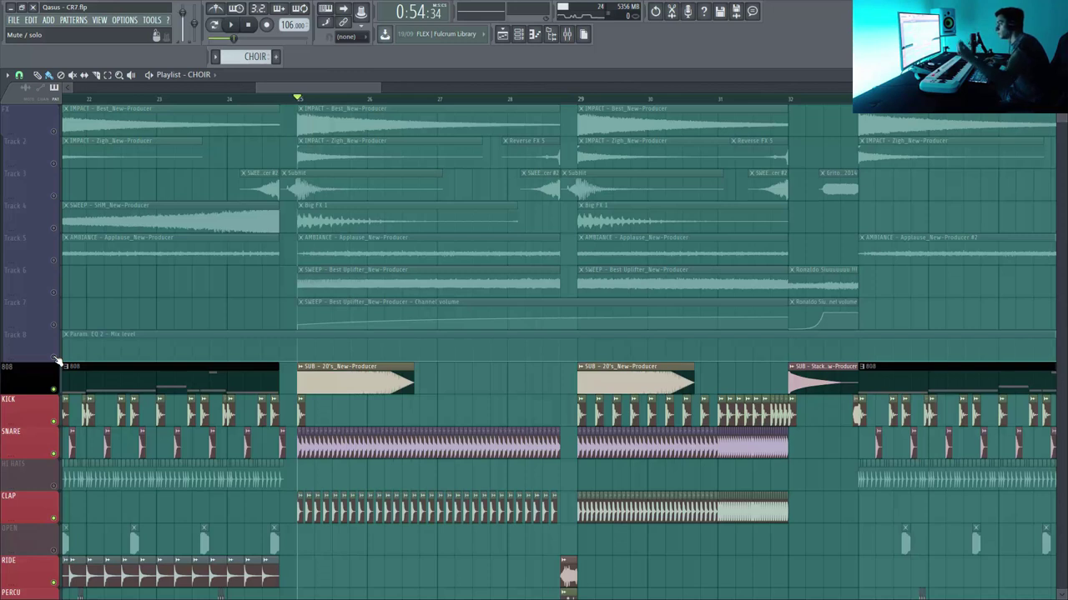
Unmute the uplifter sweep on Track 6 and the automations on Tracks 7 and 8, and play them from just after bar 29
{"action": "left_click", "coordinate": [59, 334]}
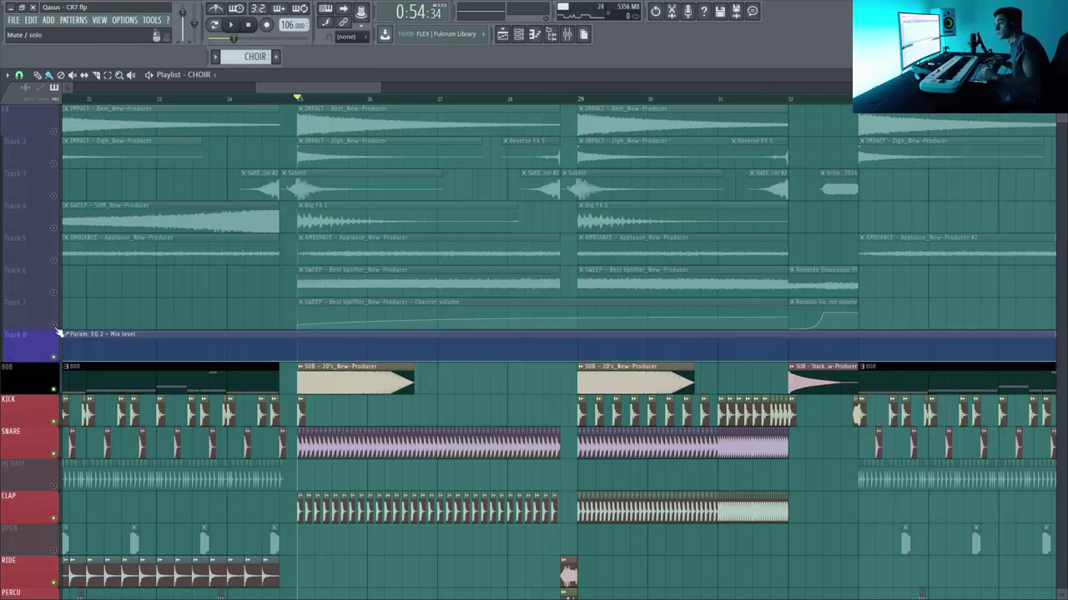
{"action": "left_click", "coordinate": [54, 326]}
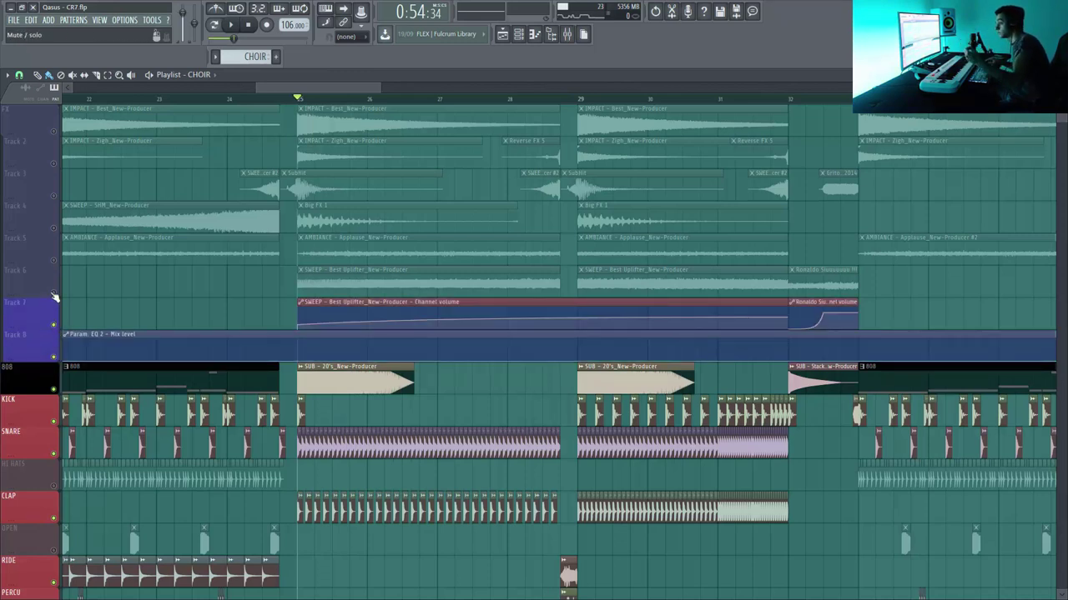
{"action": "left_click", "coordinate": [54, 294]}
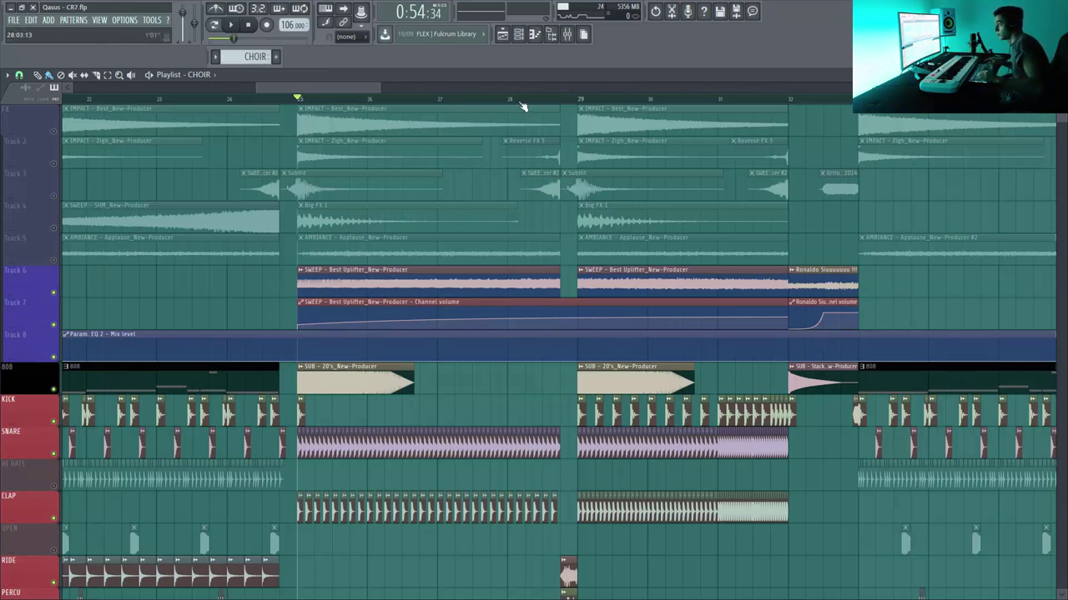
{"action": "key", "text": "space"}
{"action": "left_click", "coordinate": [590, 100]}
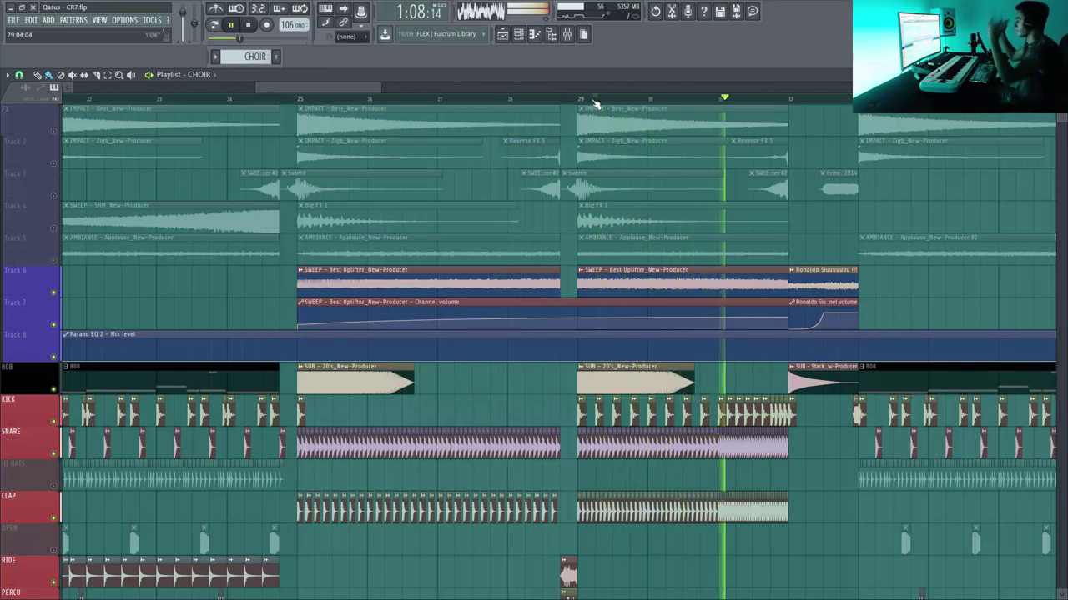
{"action": "key", "text": "space"}
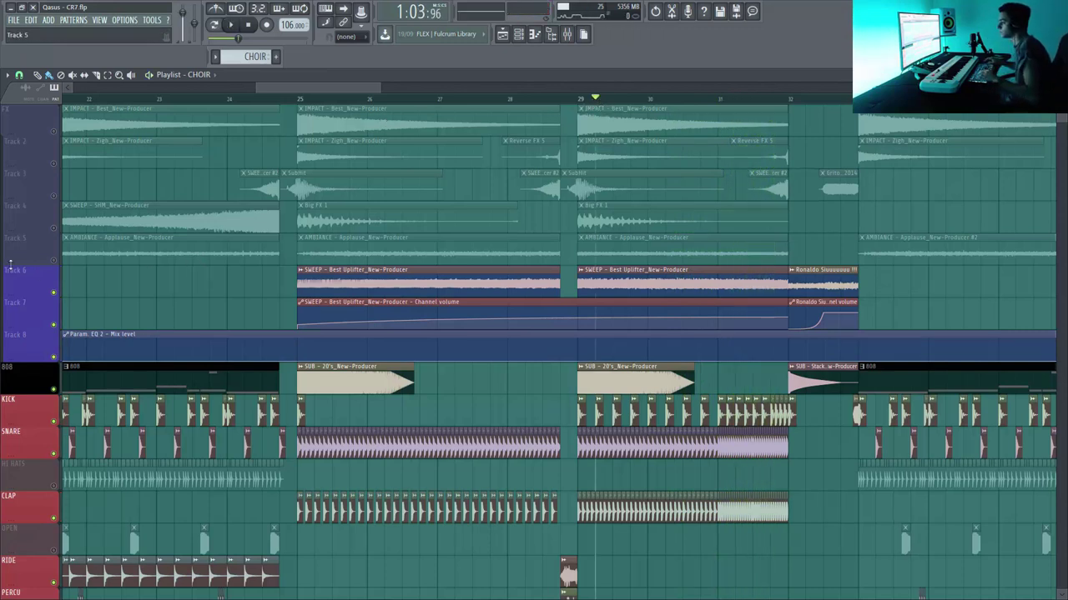
Unmute the remaining effects tracks, Track 5 up to FX, and play the build-up with all effects
{"action": "left_click", "coordinate": [56, 260]}
{"action": "left_click", "coordinate": [53, 228]}
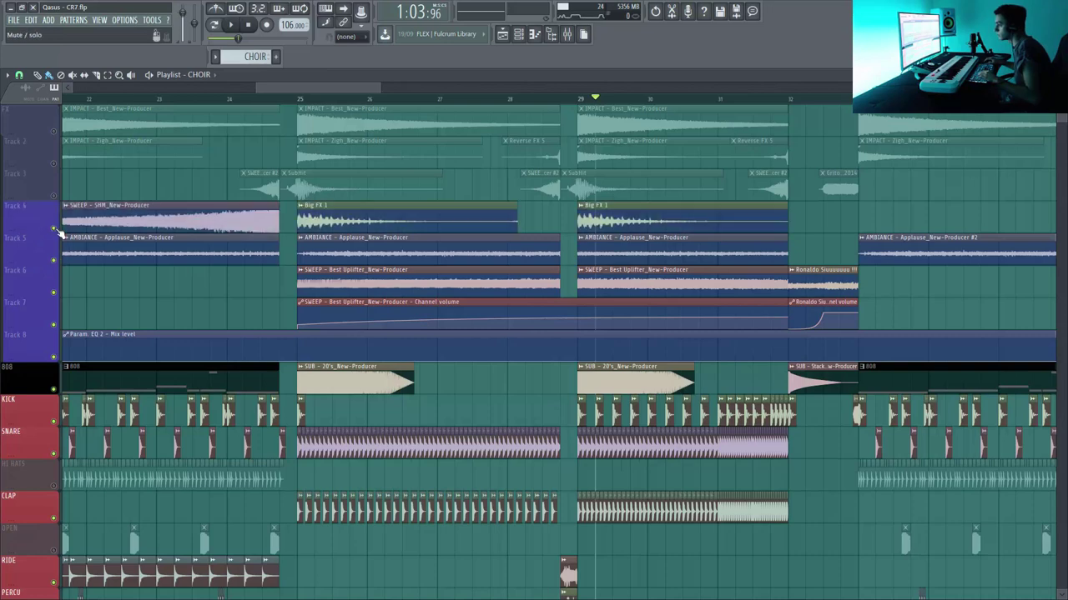
{"action": "left_click", "coordinate": [53, 196]}
{"action": "left_click", "coordinate": [53, 162]}
{"action": "left_click", "coordinate": [54, 130]}
{"action": "key", "text": "space"}
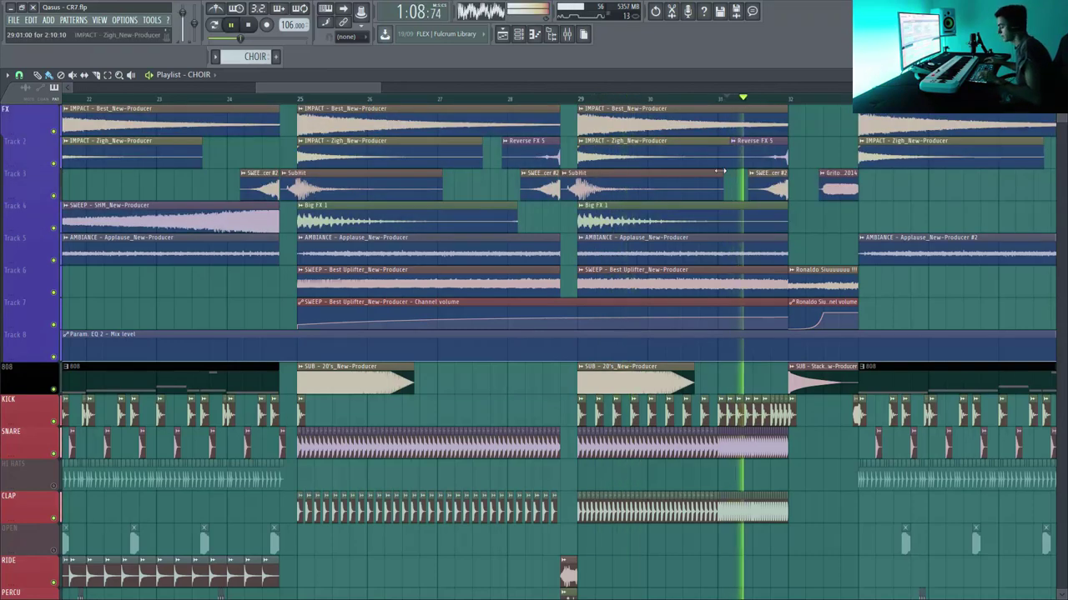
Solo the DROP track, unmute its reverb wet level and cutoff automations, and play the melody from bar 25
{"action": "scroll", "coordinate": [634, 187], "scroll_direction": "down", "scroll_amount": 5}
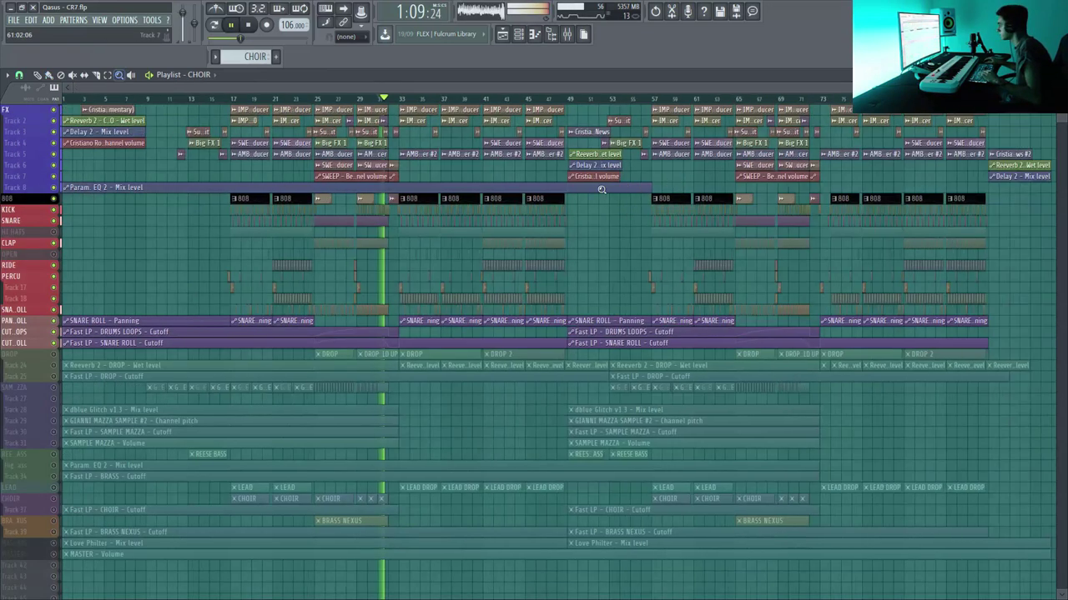
{"action": "key", "text": "space"}
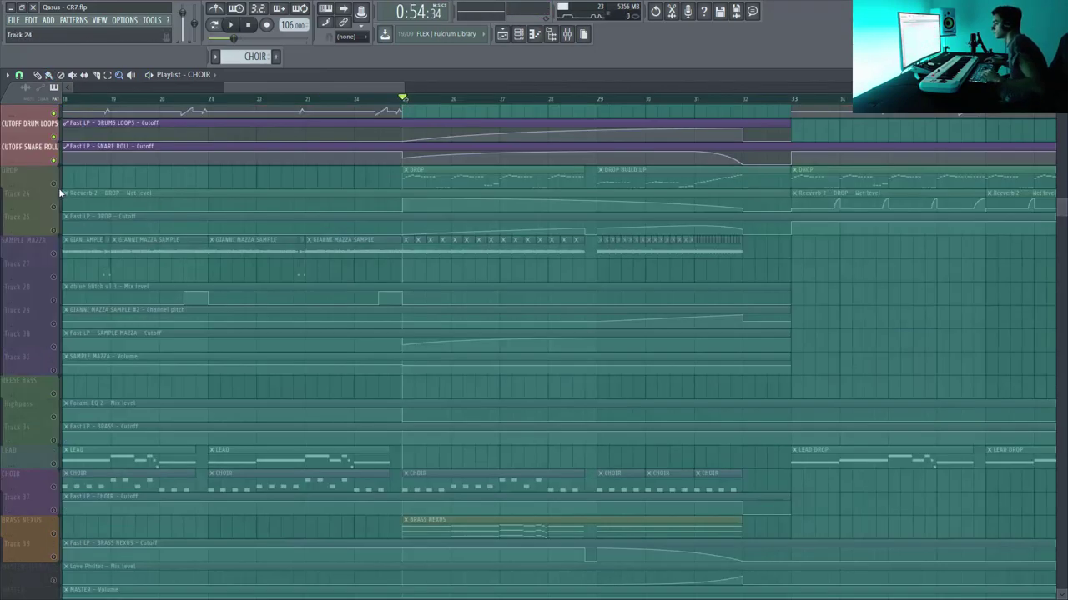
{"action": "right_click", "coordinate": [55, 184]}
{"action": "left_click", "coordinate": [55, 207]}
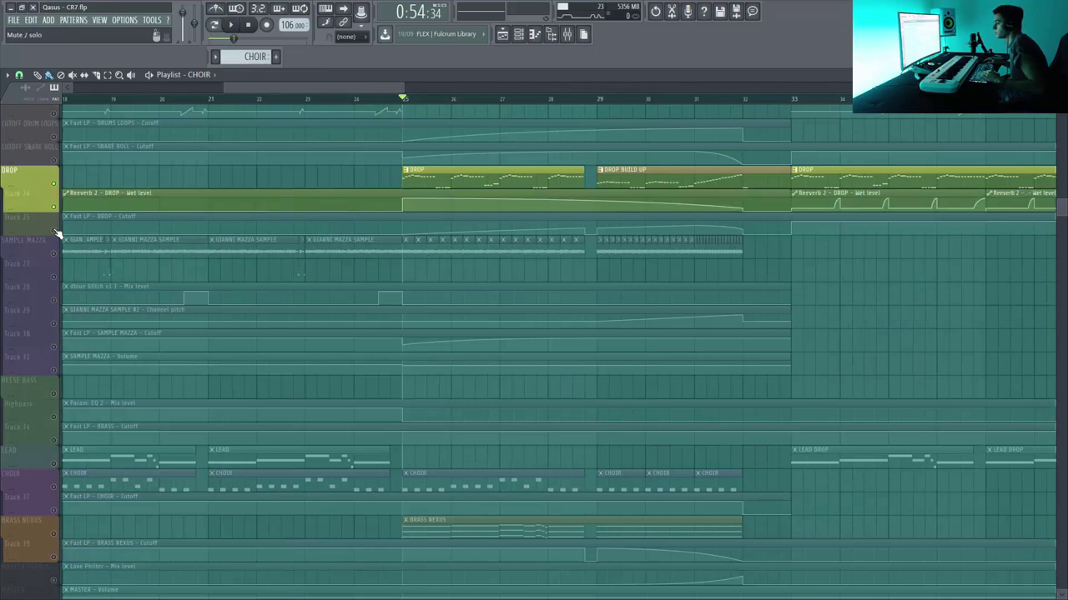
{"action": "left_click", "coordinate": [55, 230]}
{"action": "left_click_drag", "start_coordinate": [404, 87], "coordinate": [524, 88]}
{"action": "scroll", "coordinate": [534, 342], "scroll_direction": "up", "scroll_amount": 3}
{"action": "key", "text": "space"}
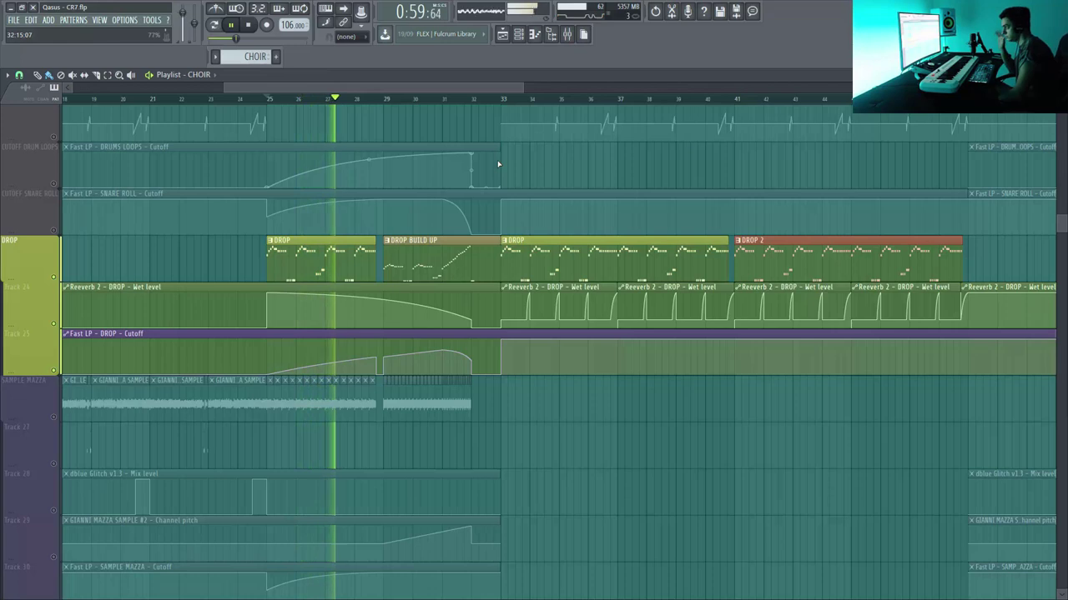
Inspect the DROP BUILD UP pattern's rising notes in the piano roll during playback, and return to the playlist
{"action": "double_click", "coordinate": [419, 257]}
{"action": "right_click", "coordinate": [463, 255]}
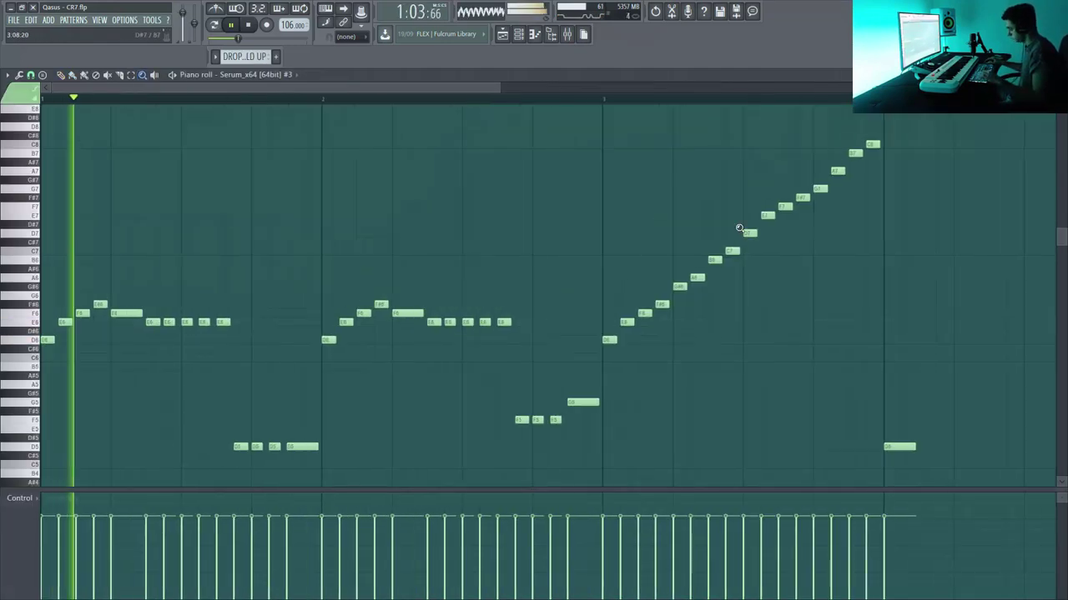
{"action": "left_click_drag", "start_coordinate": [499, 86], "coordinate": [517, 87]}
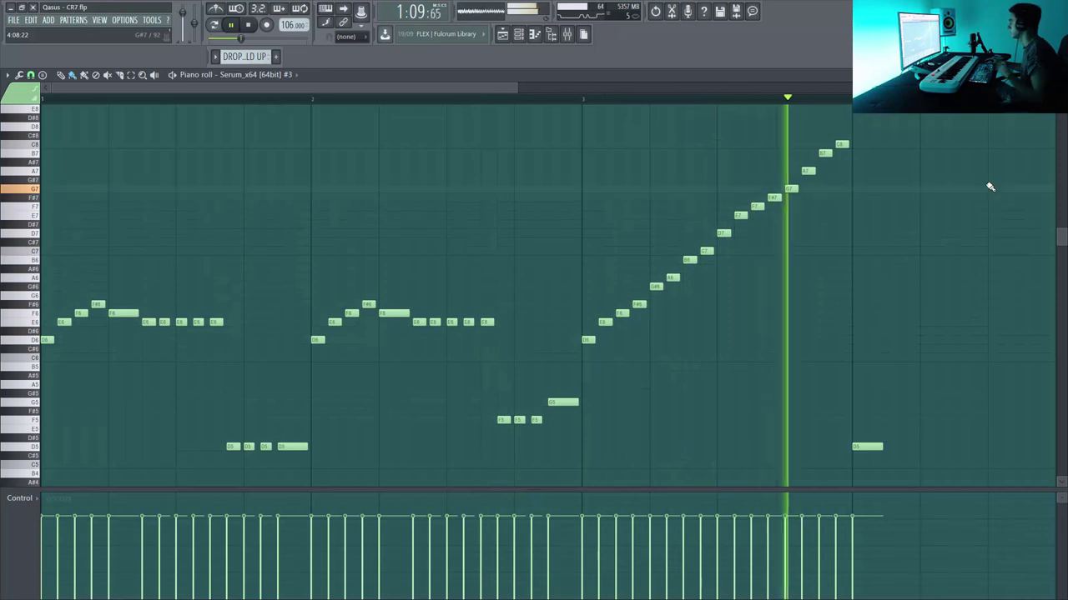
{"action": "key", "text": "space"}
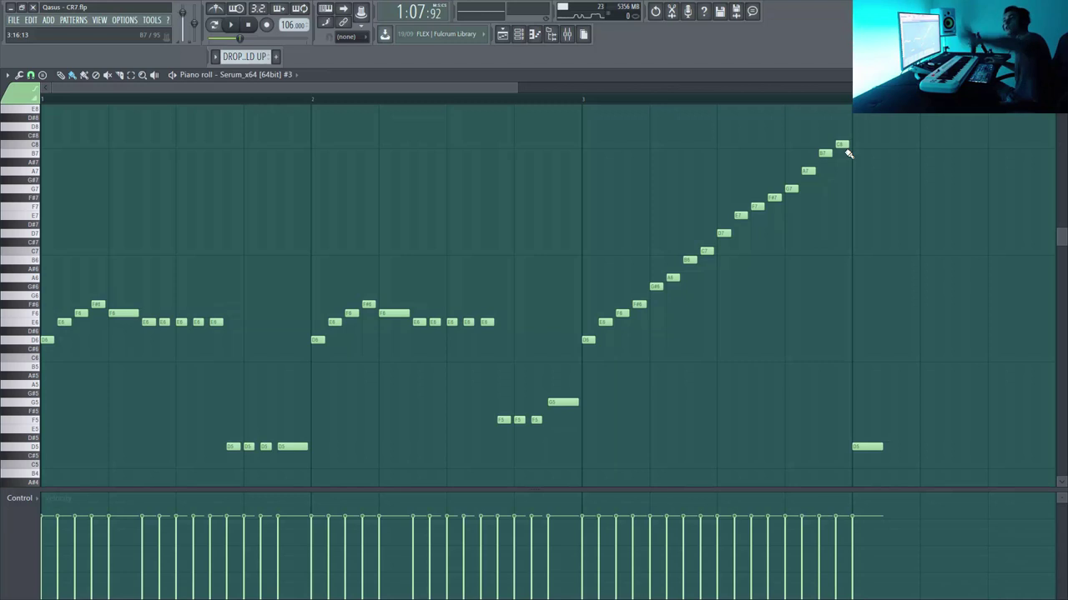
{"action": "key", "text": "F6"}
{"action": "key", "text": "F5"}
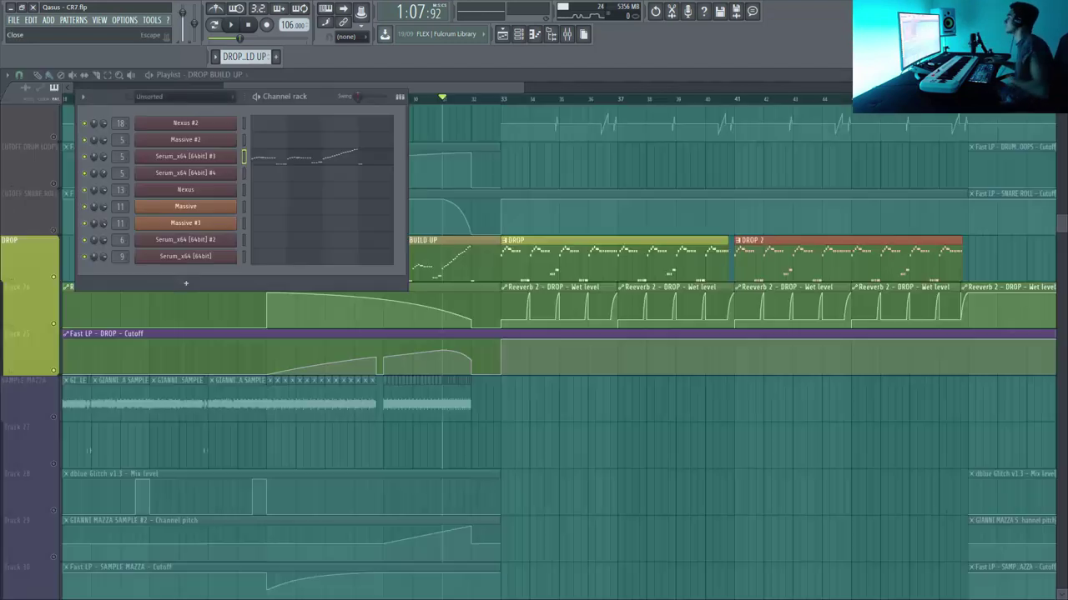
{"action": "key", "text": "F6"}
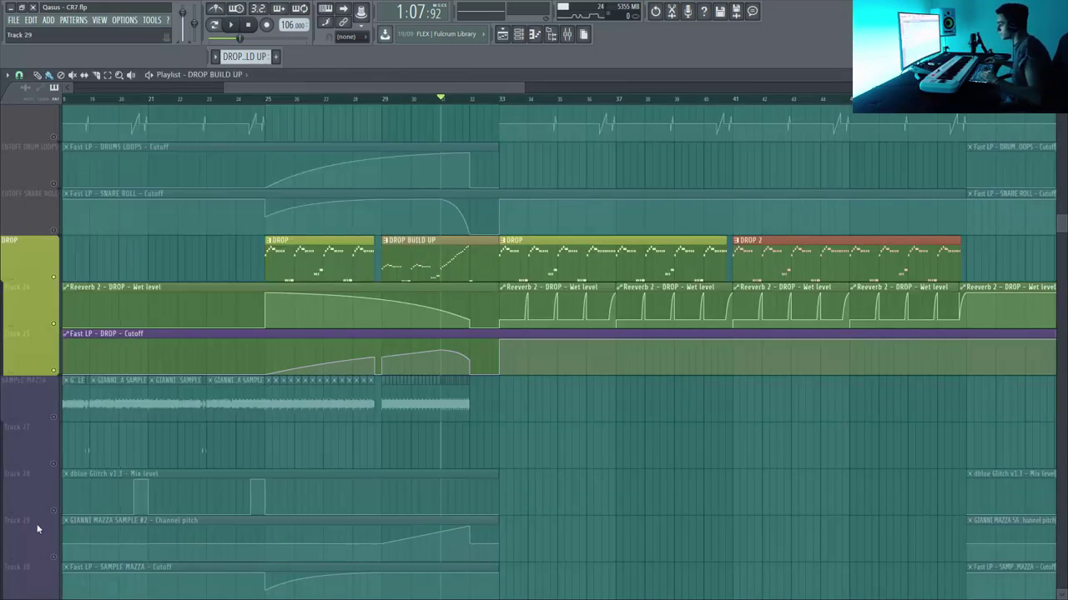
Unmute SAMPLE MAZZA and play it together with the DROP melody from bar 25
{"action": "left_click", "coordinate": [33, 408]}
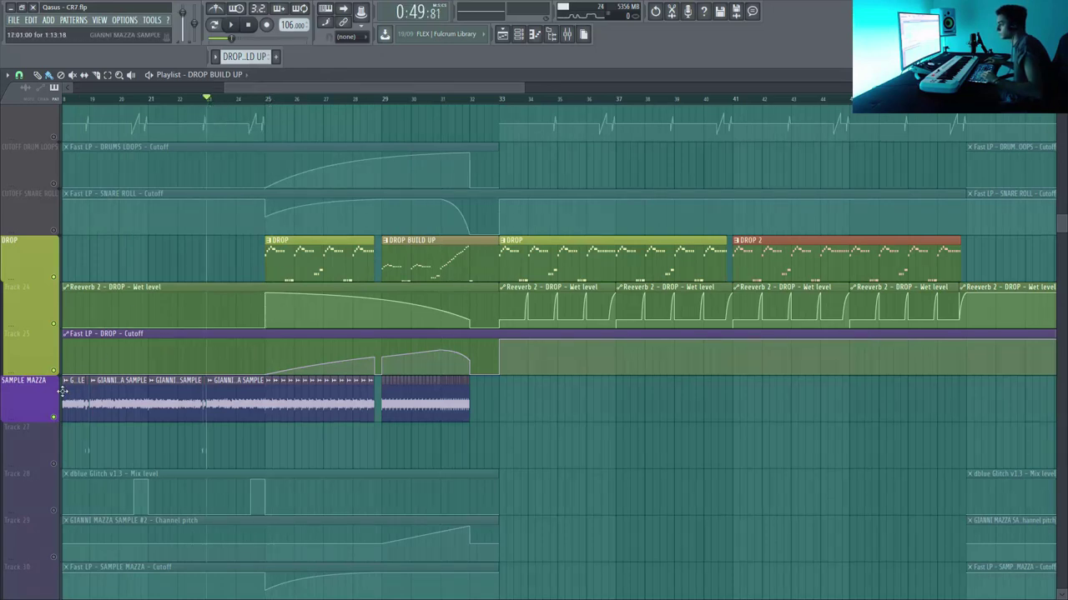
{"action": "left_click", "coordinate": [266, 99]}
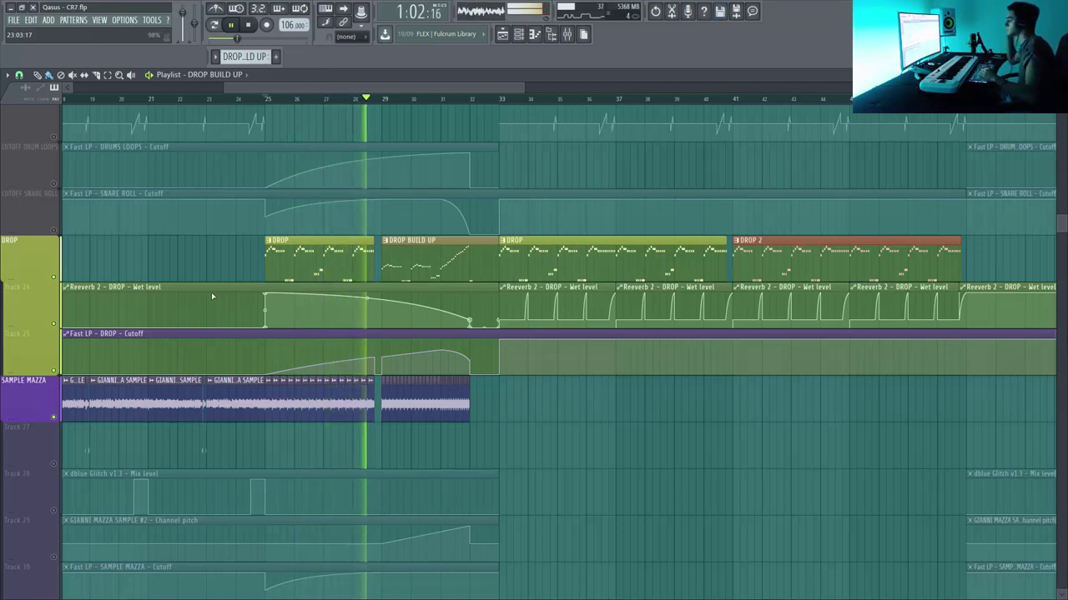
{"action": "key", "text": "space"}
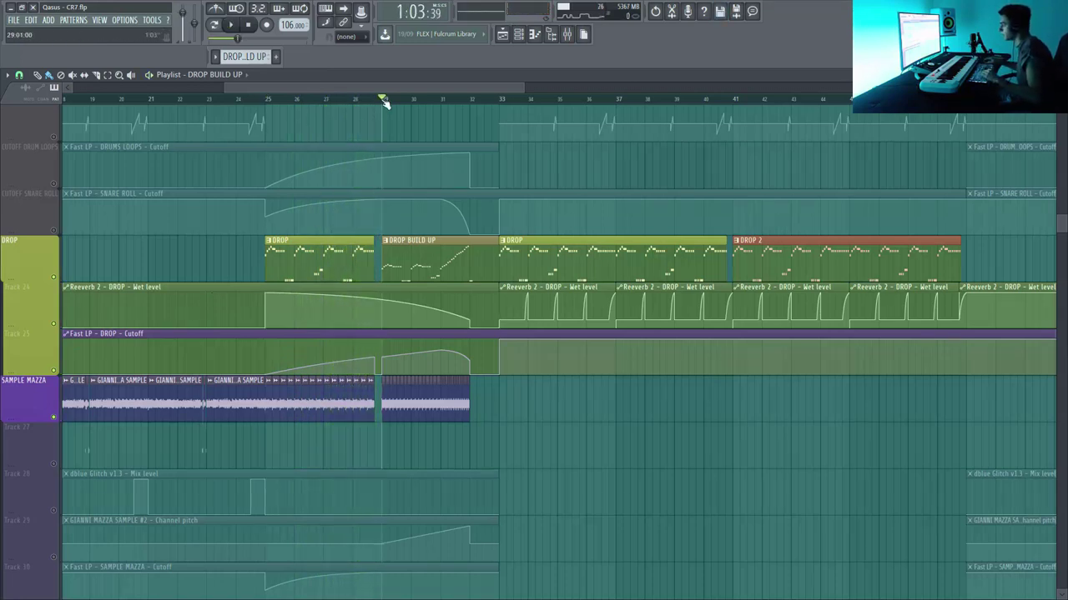
Unmute Tracks 27 to 29 with the sample's dblue Glitch mix level and channel pitch automations
{"action": "left_click", "coordinate": [57, 520]}
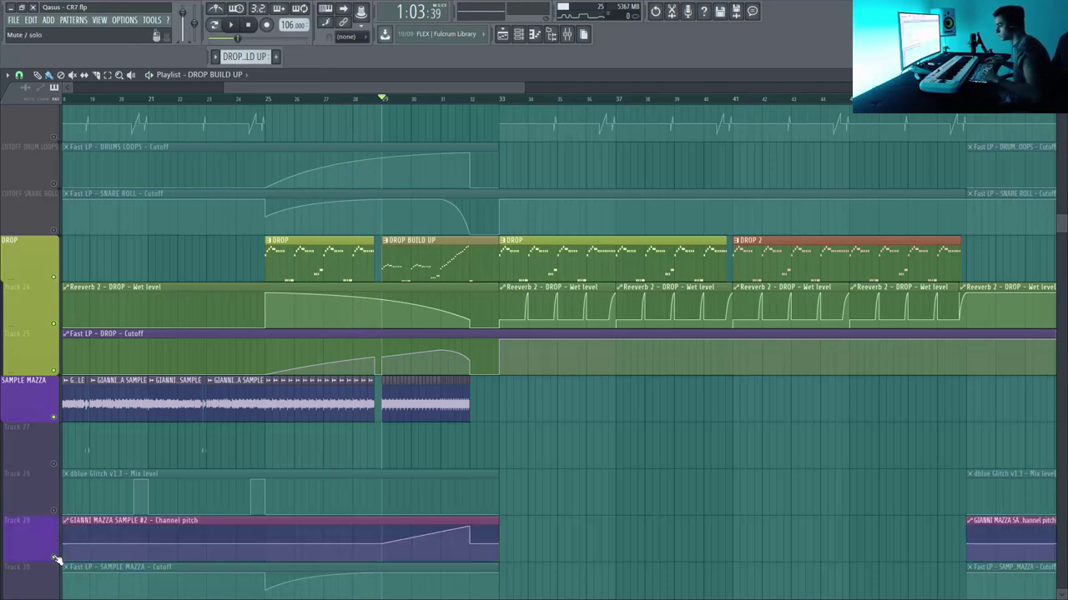
{"action": "left_click", "coordinate": [56, 510]}
{"action": "scroll", "coordinate": [196, 475], "scroll_direction": "down", "scroll_amount": 1}
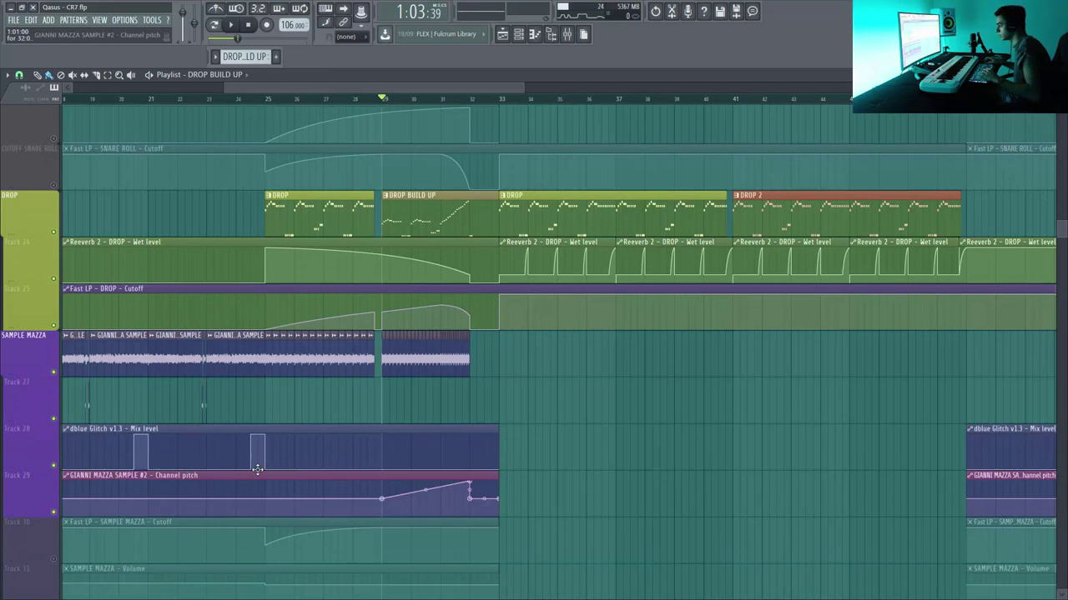
Open the GIANNI MAZZA SAMPLE #2 channel settings, play from bar 29 to observe the pitch automation, and close them
{"action": "double_click", "coordinate": [402, 363]}
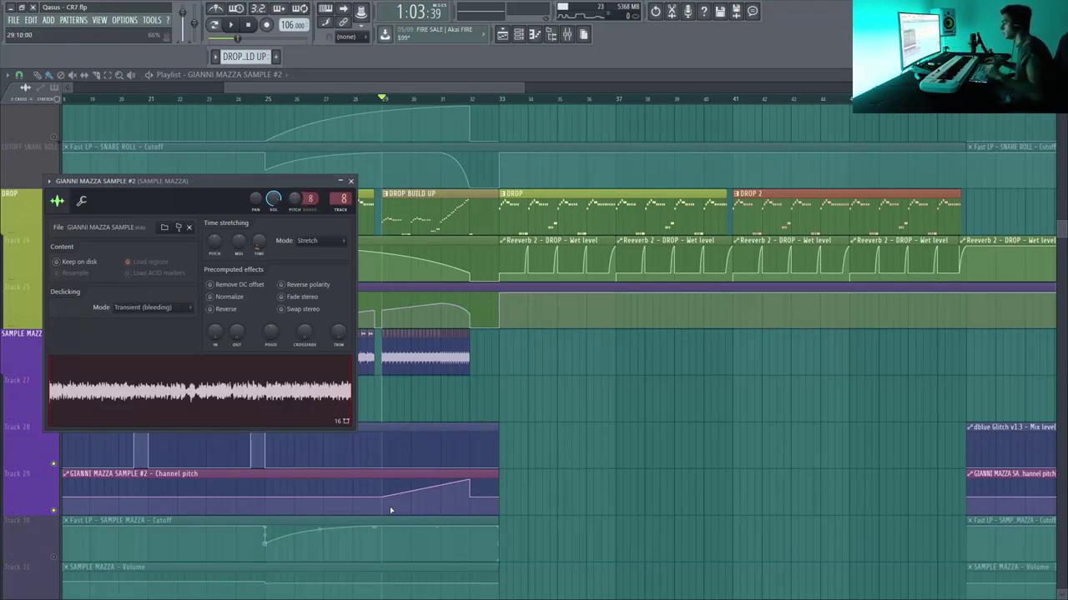
{"action": "left_click_drag", "start_coordinate": [256, 180], "coordinate": [252, 186]}
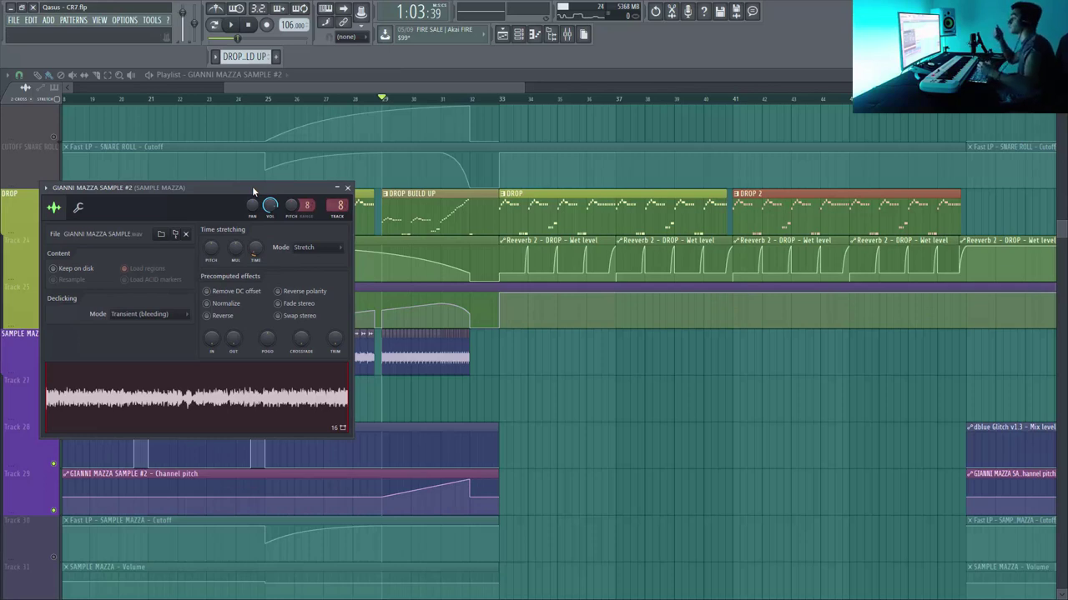
{"action": "key", "text": "space"}
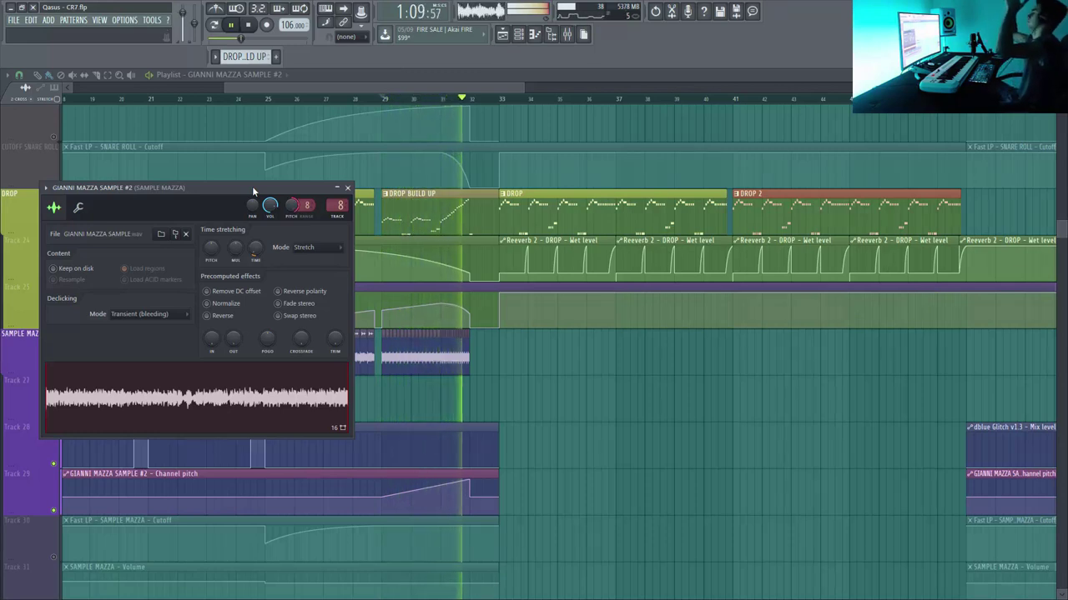
{"action": "key", "text": "space"}
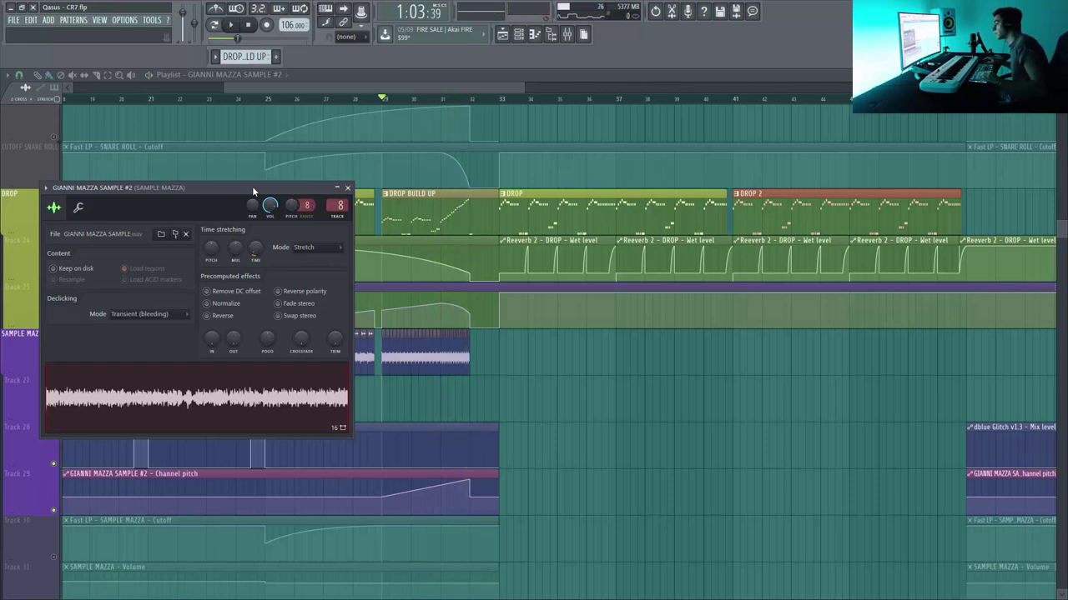
{"action": "left_click", "coordinate": [348, 189]}
Unmute CHOIR and its Fast LP cutoff automation, and play them from bar 25
{"action": "scroll", "coordinate": [57, 425], "scroll_direction": "down", "scroll_amount": 3}
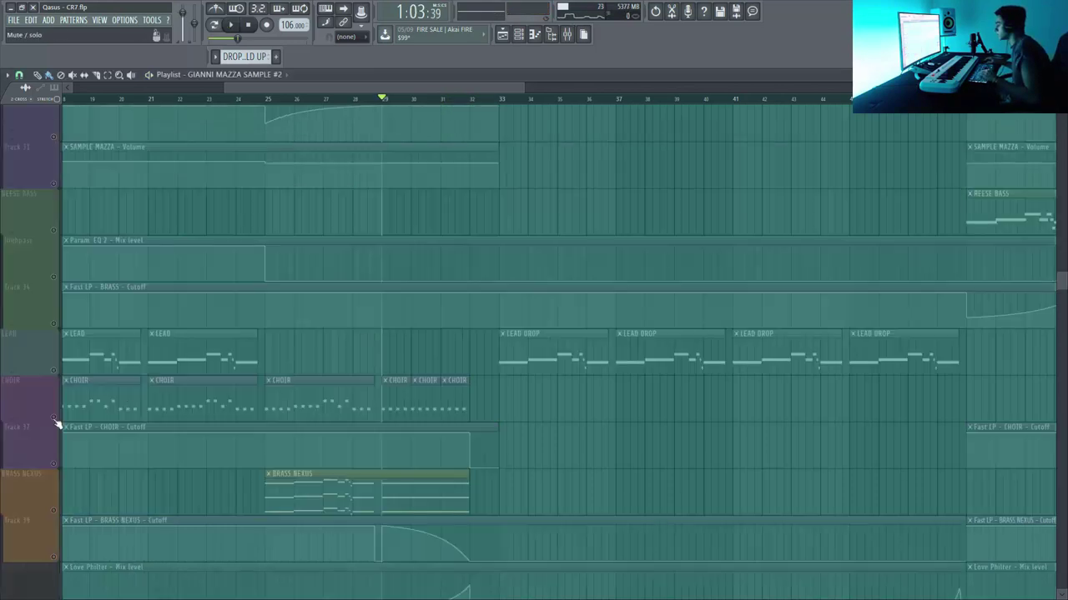
{"action": "left_click", "coordinate": [267, 99]}
{"action": "left_click", "coordinate": [52, 465]}
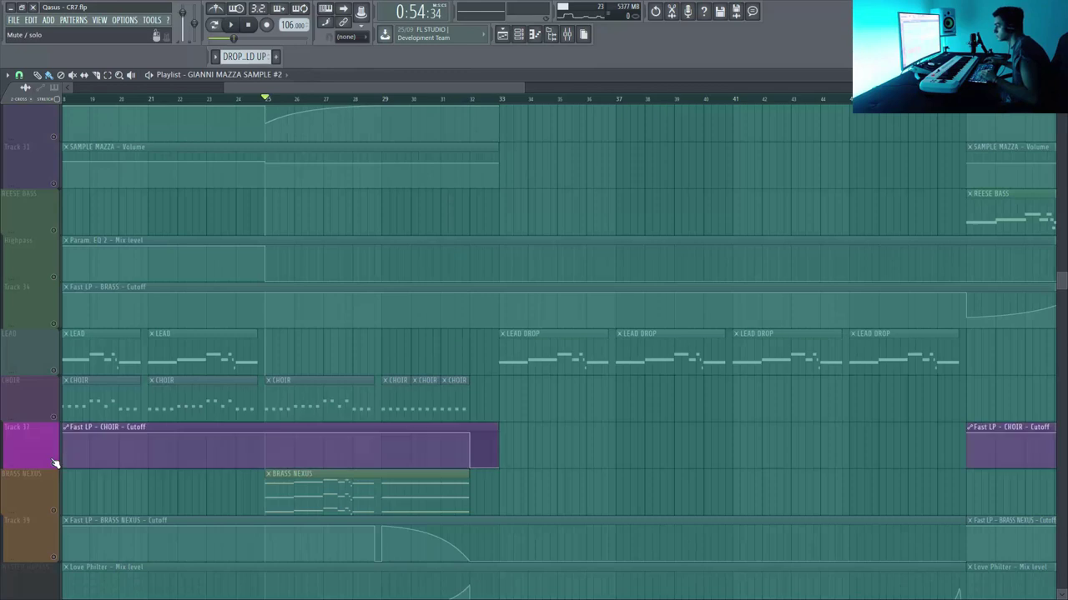
{"action": "left_click", "coordinate": [52, 417], "text": "ctrl"}
{"action": "key", "text": "space"}
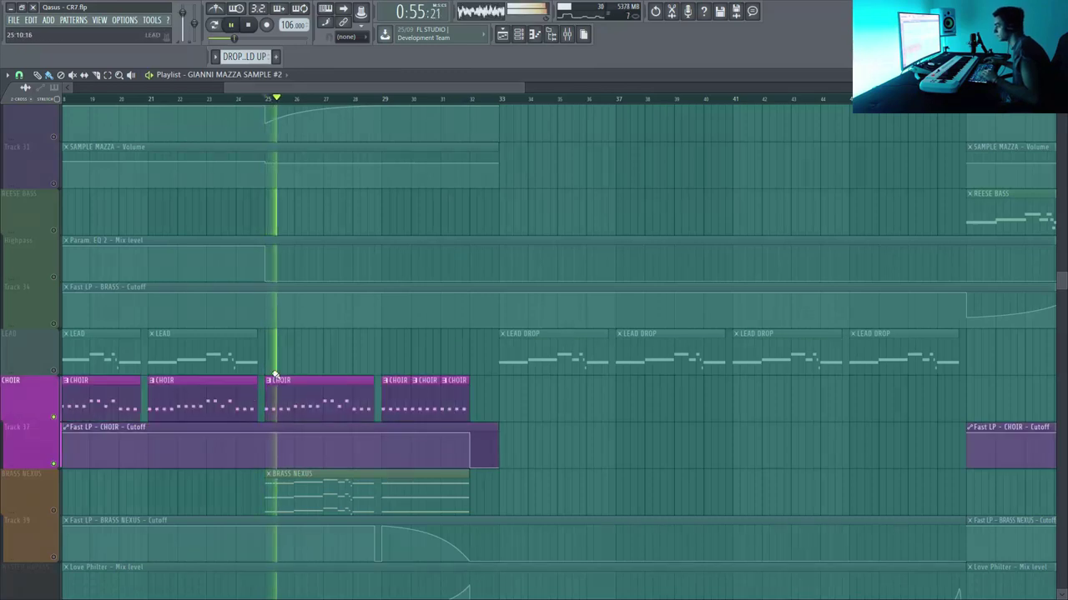
Unmute BRASS NEXUS and its Fast LP cutoff automation, and replay the build-up melodies
{"action": "key", "text": "space"}
{"action": "left_click", "coordinate": [53, 510], "text": "ctrl"}
{"action": "left_click", "coordinate": [52, 558], "text": "ctrl"}
{"action": "scroll", "coordinate": [439, 333], "scroll_direction": "down", "scroll_amount": 2}
{"action": "key", "text": "space"}
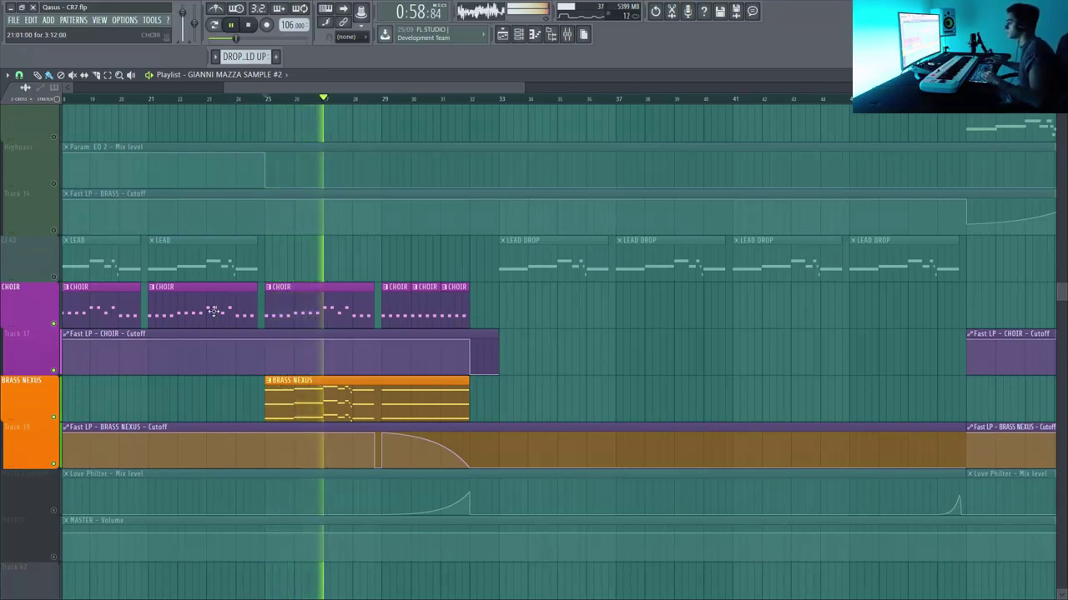
Unmute every track in the playlist and play the build-up with the full arrangement
{"action": "right_click", "coordinate": [334, 251], "text": "ctrl"}
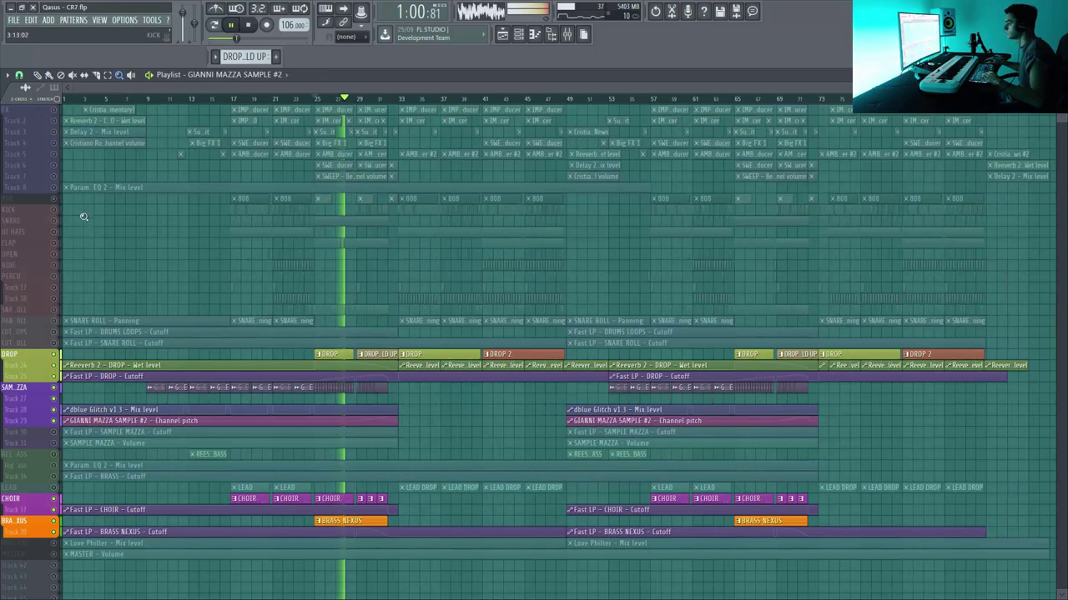
{"action": "right_click", "coordinate": [55, 200]}
{"action": "right_click", "coordinate": [55, 199]}
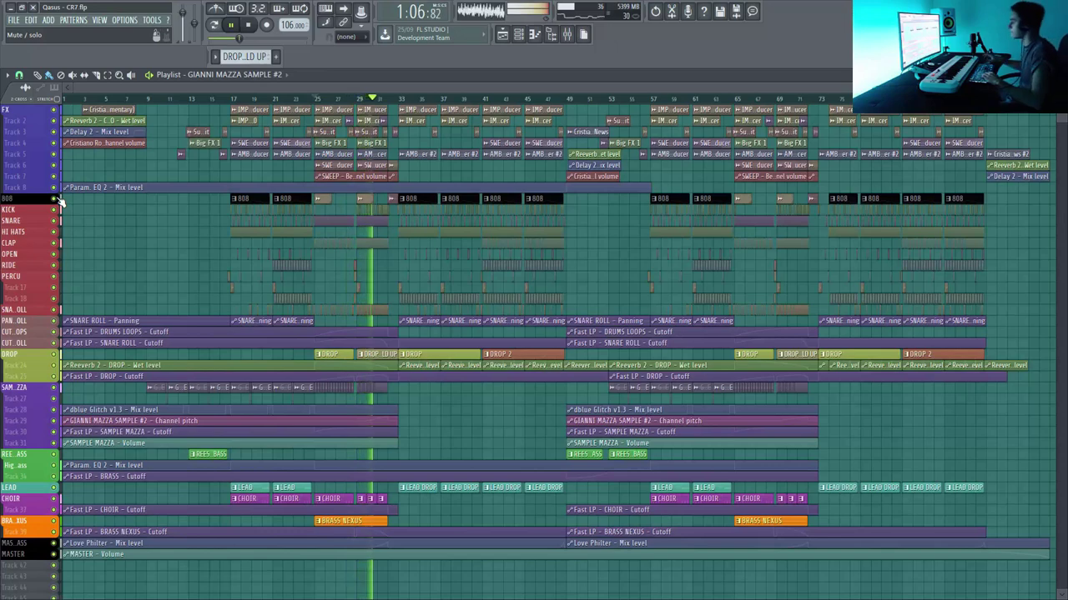
{"action": "scroll", "coordinate": [489, 117], "scroll_direction": "up", "scroll_amount": 5}
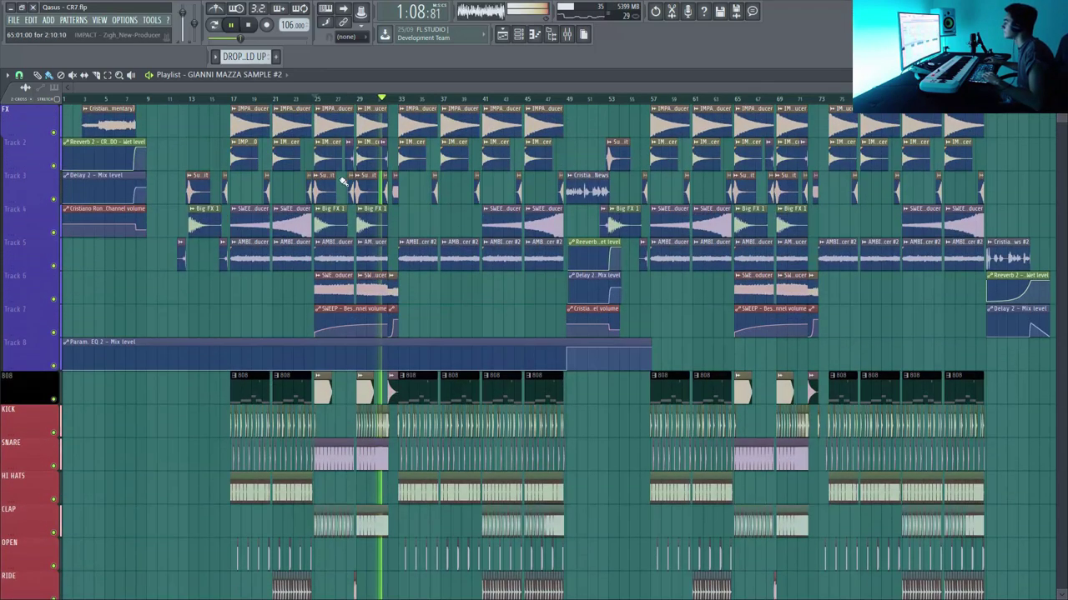
{"action": "scroll", "coordinate": [459, 180], "scroll_direction": "down", "scroll_amount": 8}
{"action": "scroll", "coordinate": [459, 180], "scroll_direction": "down", "scroll_amount": 5}
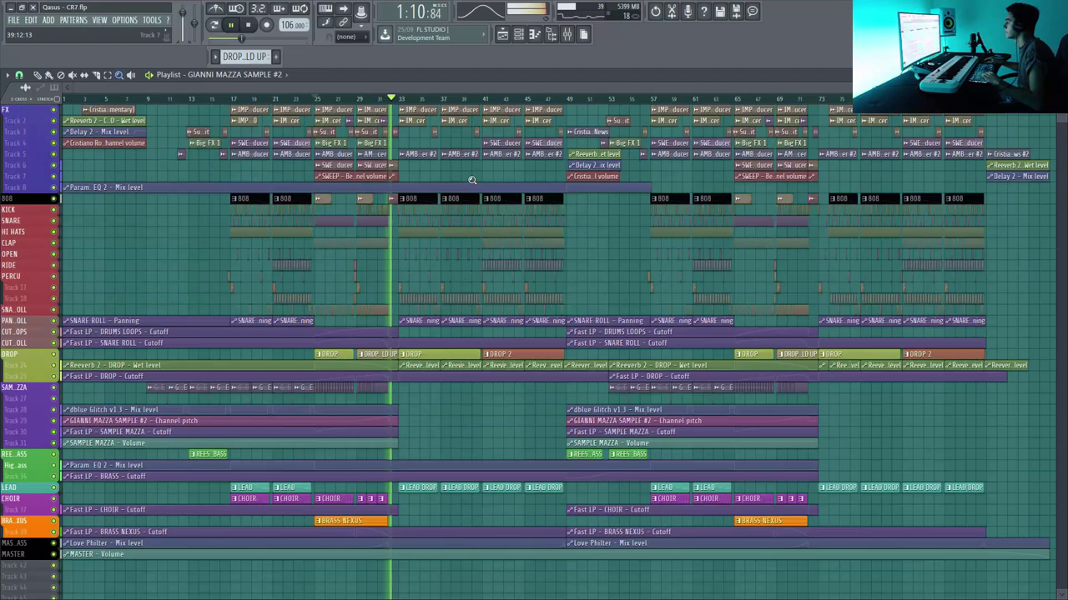
Solo Track 3 and play its Grito vocal one-shot between bars 32 and 33
{"action": "left_click_drag", "start_coordinate": [367, 115], "coordinate": [416, 231]}
{"action": "left_click_drag", "start_coordinate": [367, 87], "coordinate": [430, 86]}
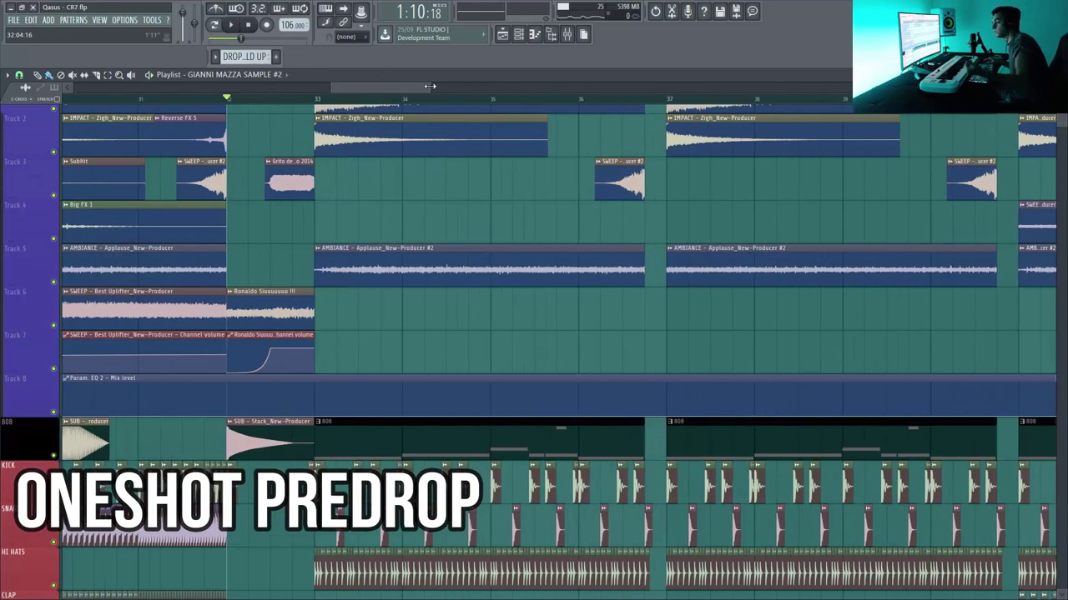
{"action": "right_click", "coordinate": [59, 200]}
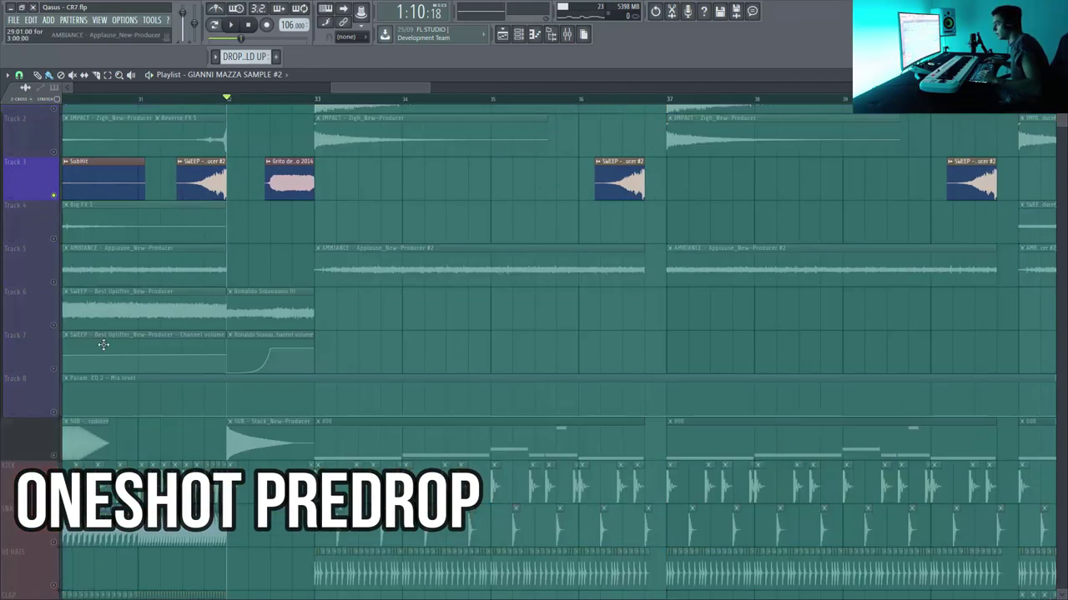
{"action": "left_click", "coordinate": [260, 99]}
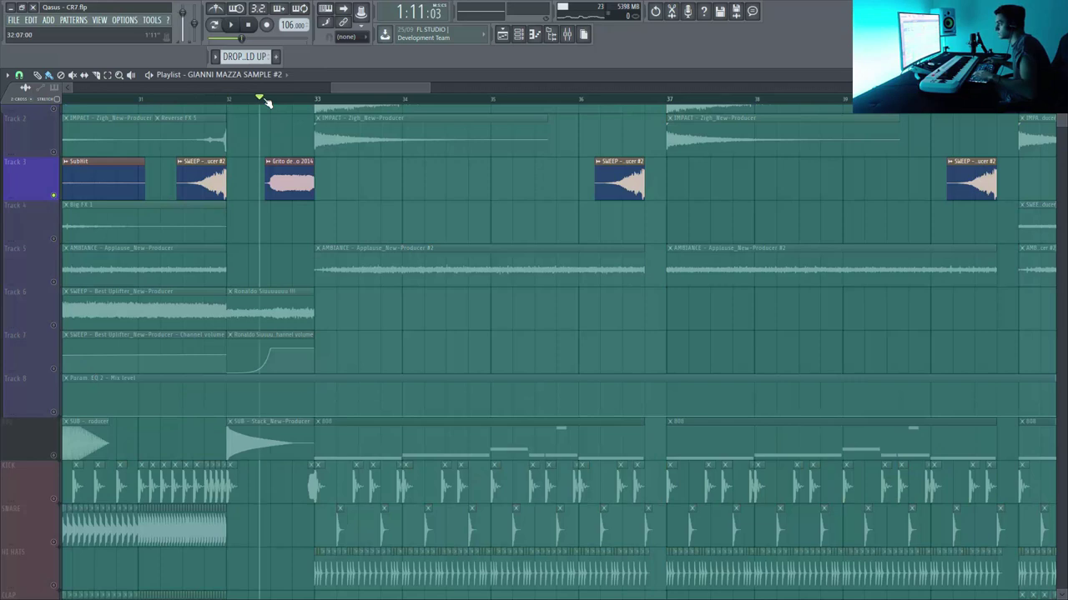
{"action": "key", "text": "space"}
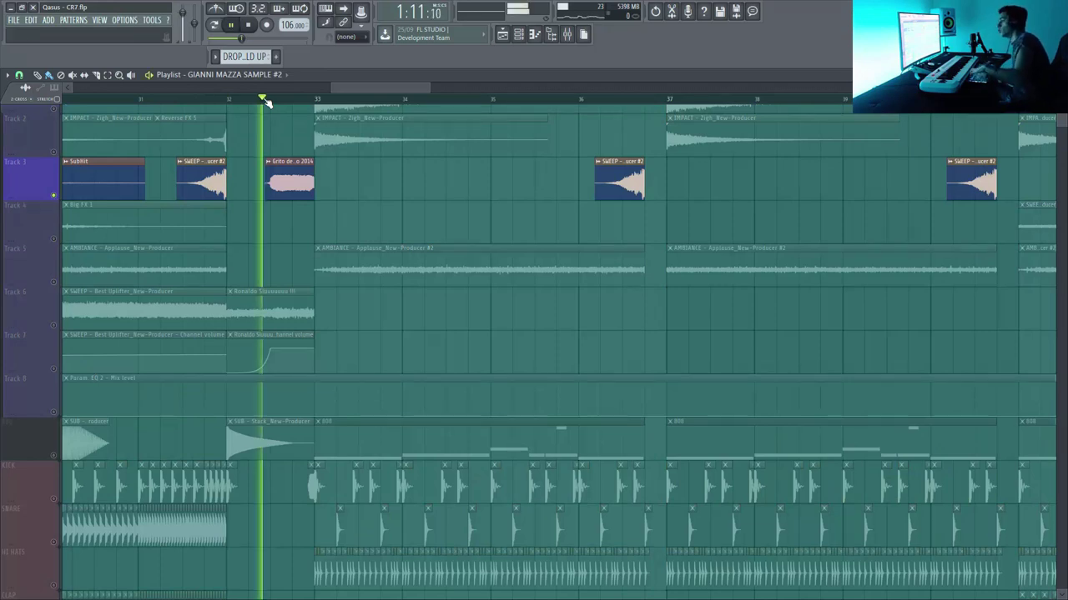
{"action": "key", "text": "space"}
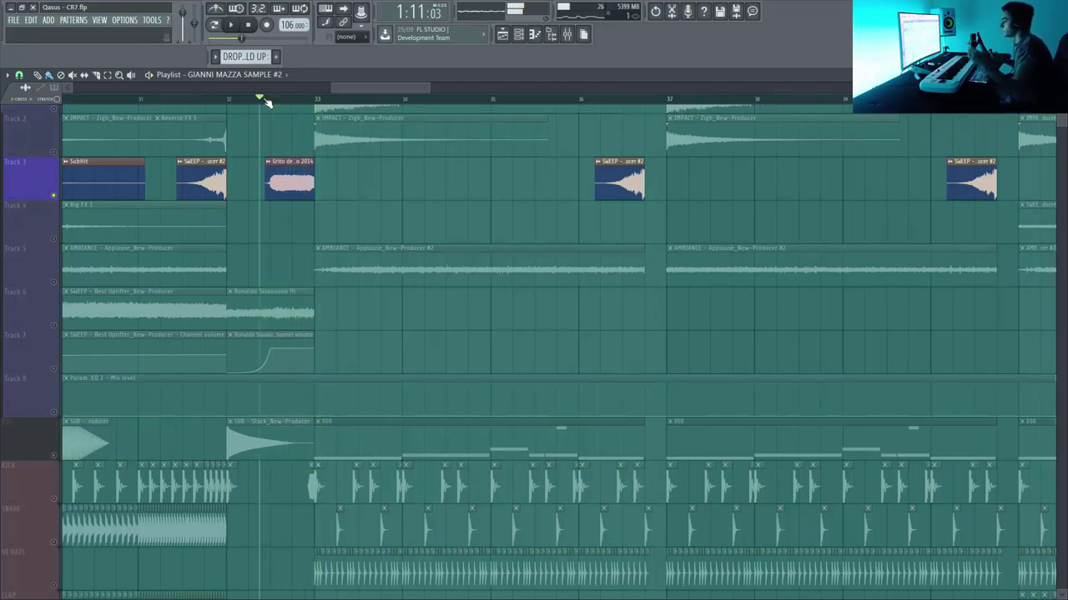
Unmute Tracks 6 to 8 and 808, mute Track 3, and play the predrop from bar 32
{"action": "left_click_drag", "start_coordinate": [58, 330], "coordinate": [55, 414]}
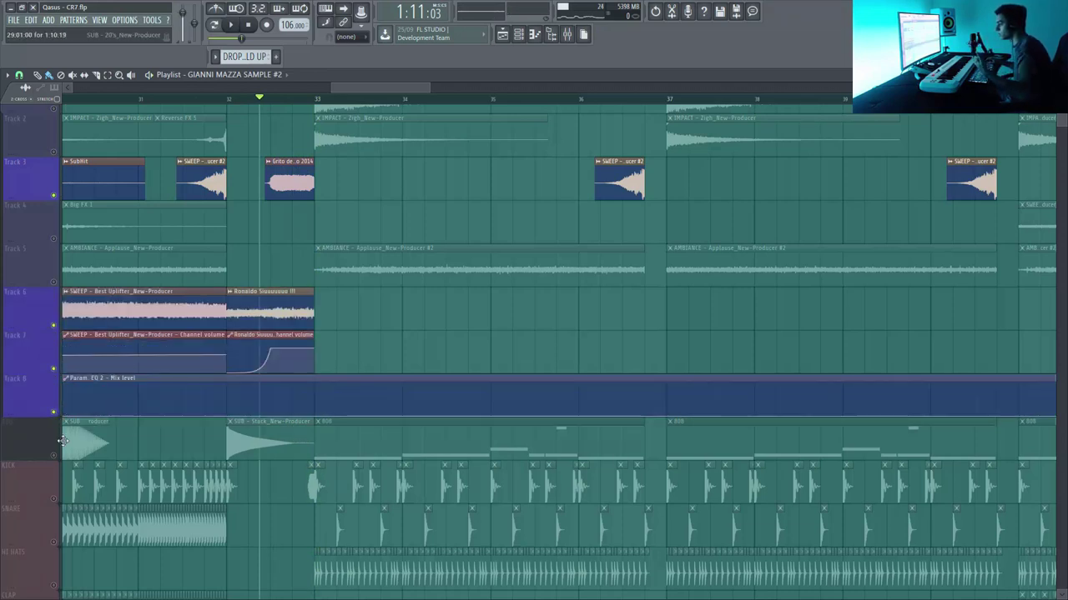
{"action": "left_click", "coordinate": [56, 455]}
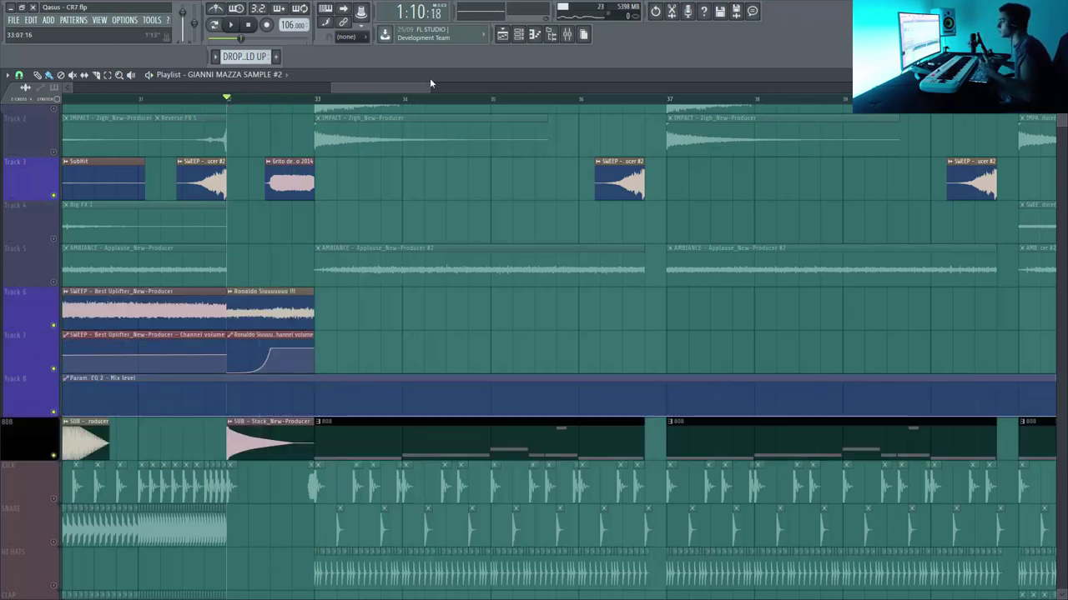
{"action": "left_click_drag", "start_coordinate": [427, 87], "coordinate": [409, 87]}
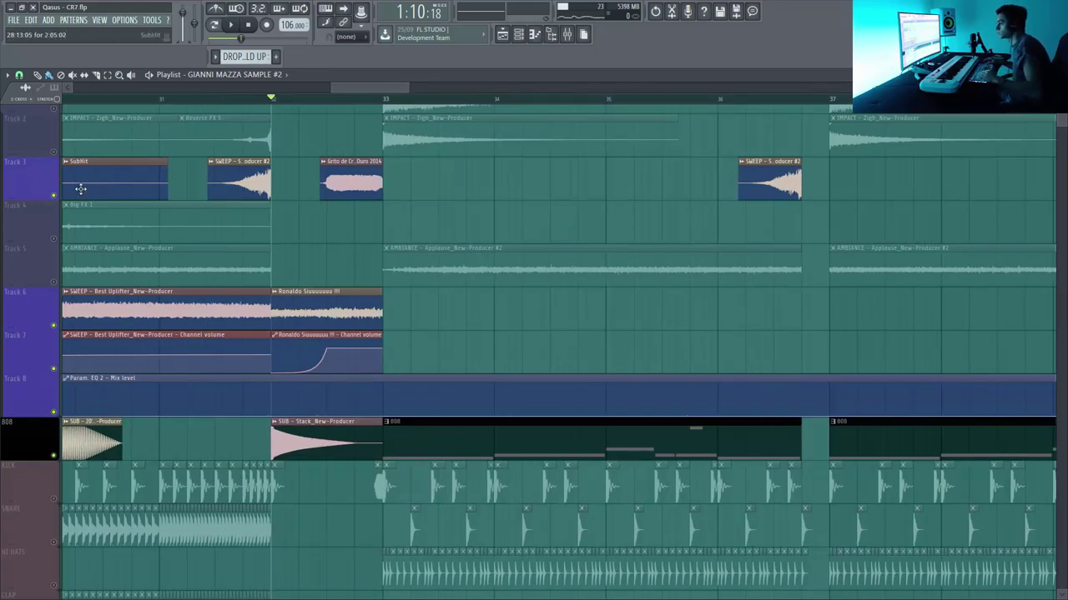
{"action": "left_click", "coordinate": [56, 197]}
{"action": "key", "text": "space"}
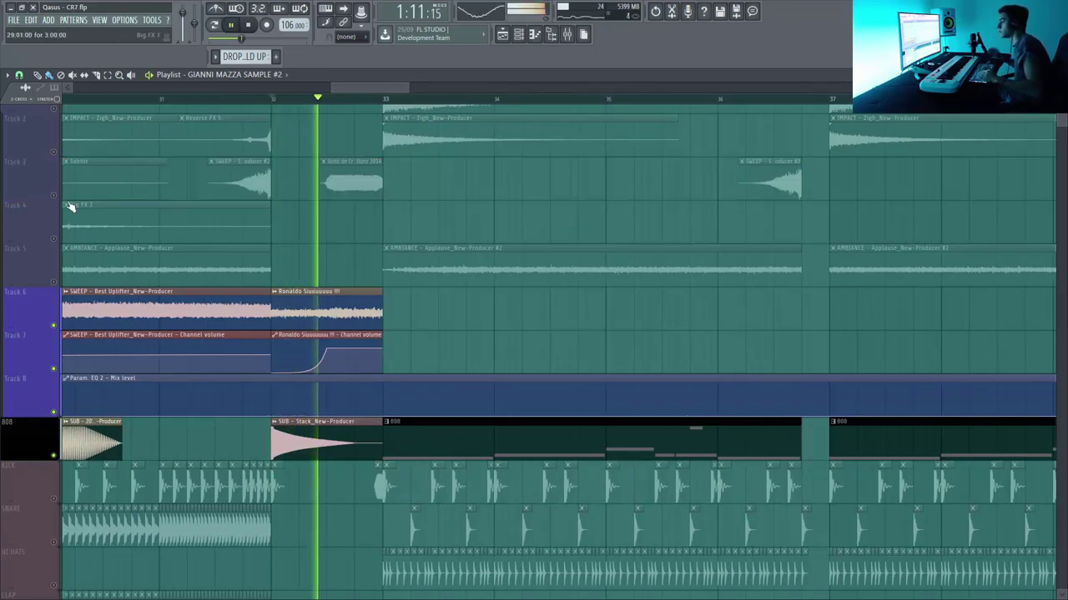
Unmute Track 3 and all remaining playlist tracks, and play from bar 32 with the full arrangement
{"action": "key", "text": "space"}
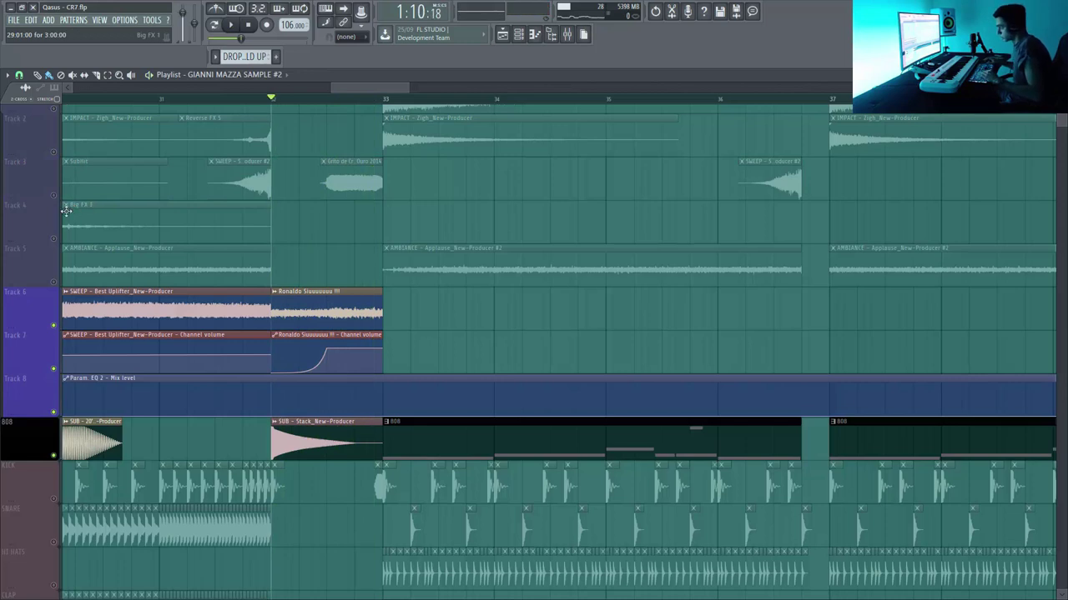
{"action": "left_click", "coordinate": [56, 197]}
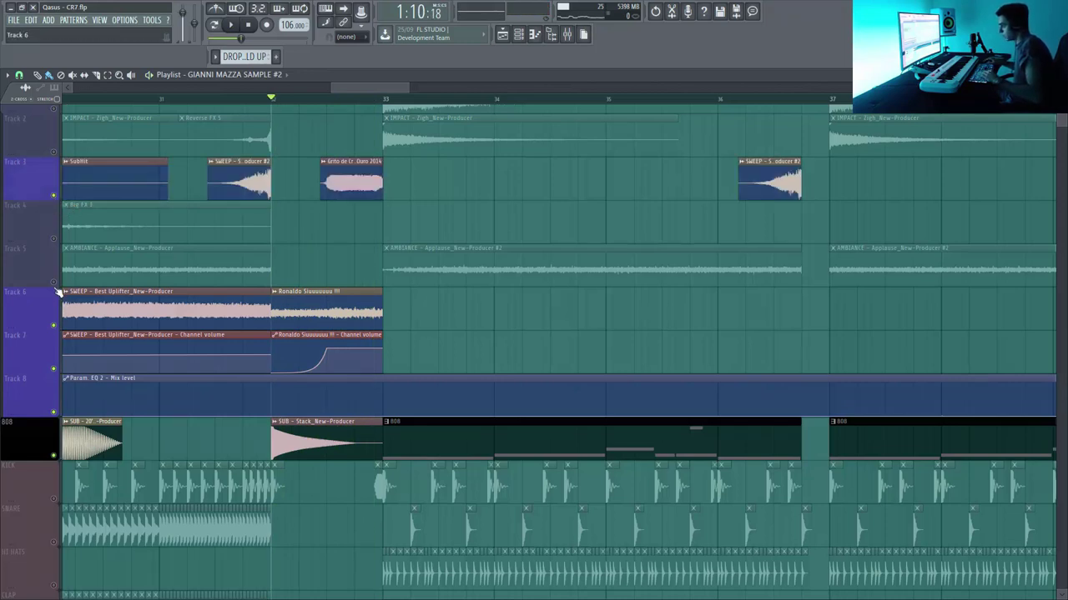
{"action": "left_click", "coordinate": [55, 284]}
{"action": "key", "text": "space"}
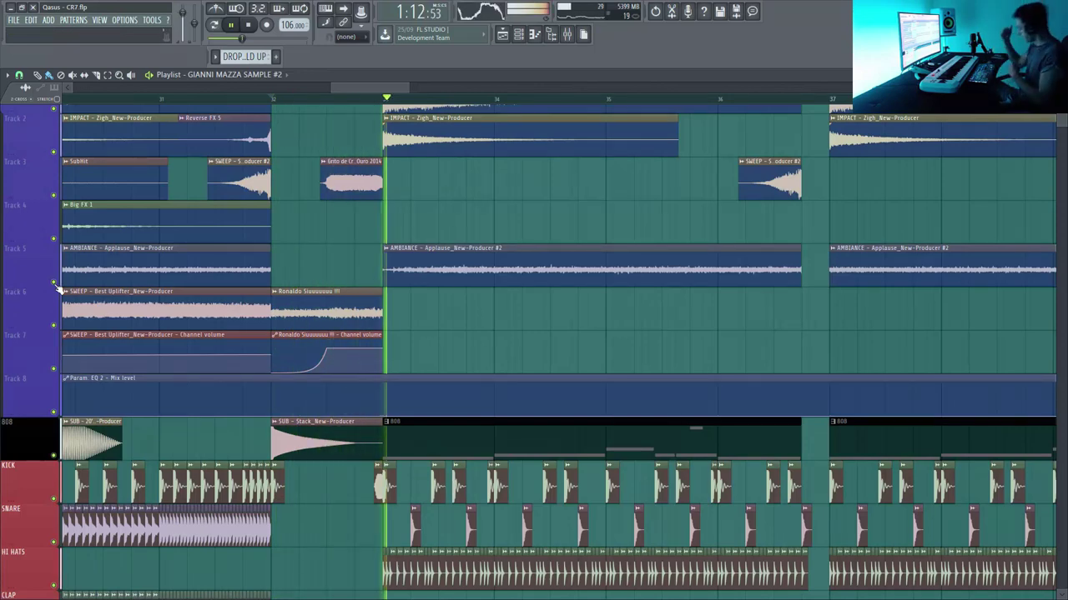
{"action": "right_click", "coordinate": [284, 309], "text": "ctrl"}
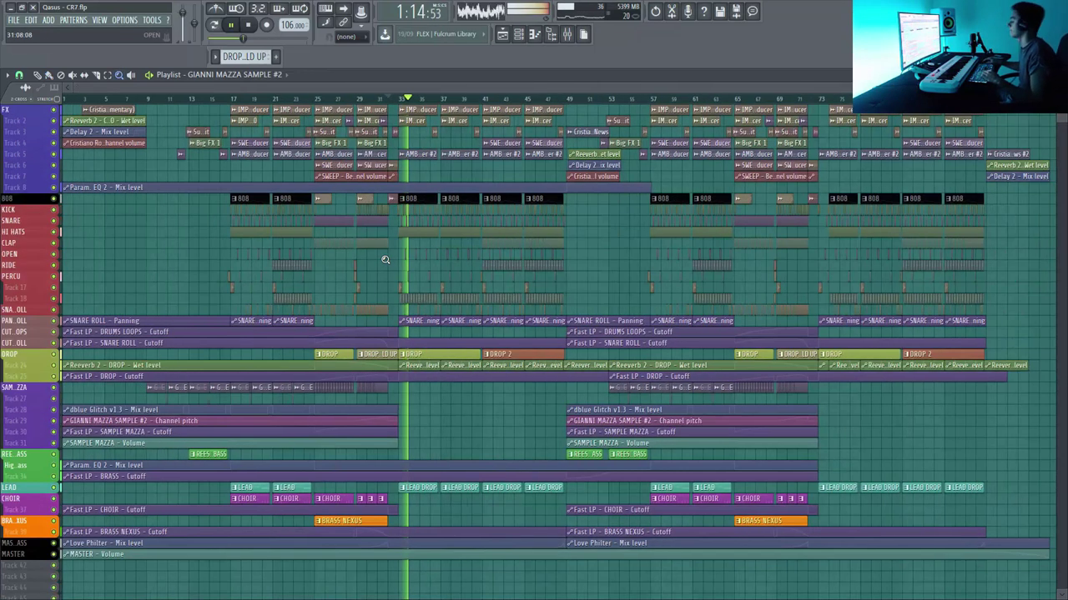
{"action": "key", "text": "space"}
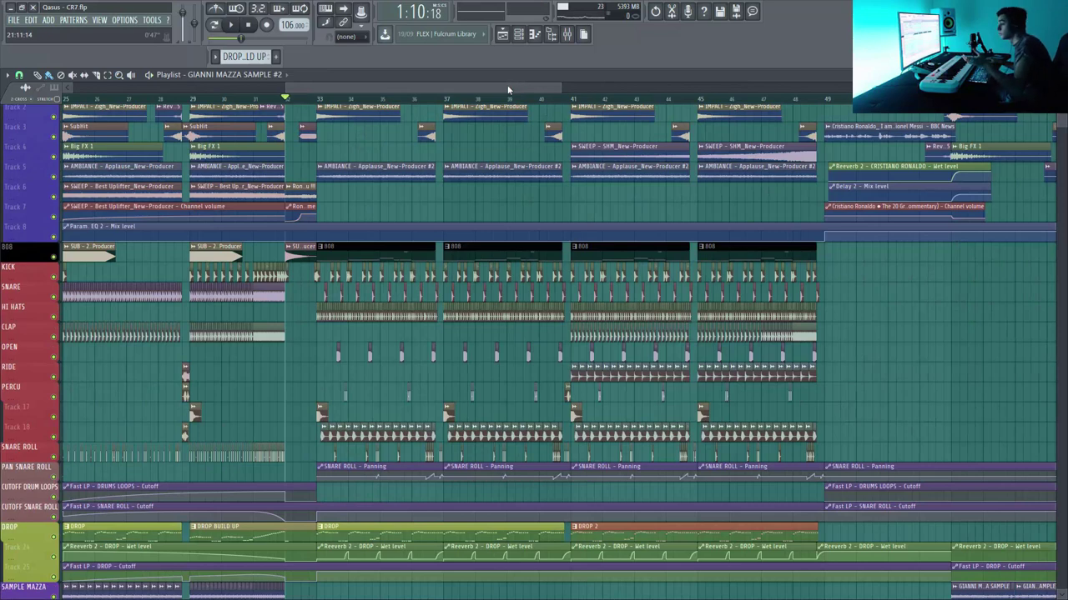
Play the first drop from about bar 19 and move the playback position to bar 33
{"action": "left_click_drag", "start_coordinate": [509, 89], "coordinate": [420, 98]}
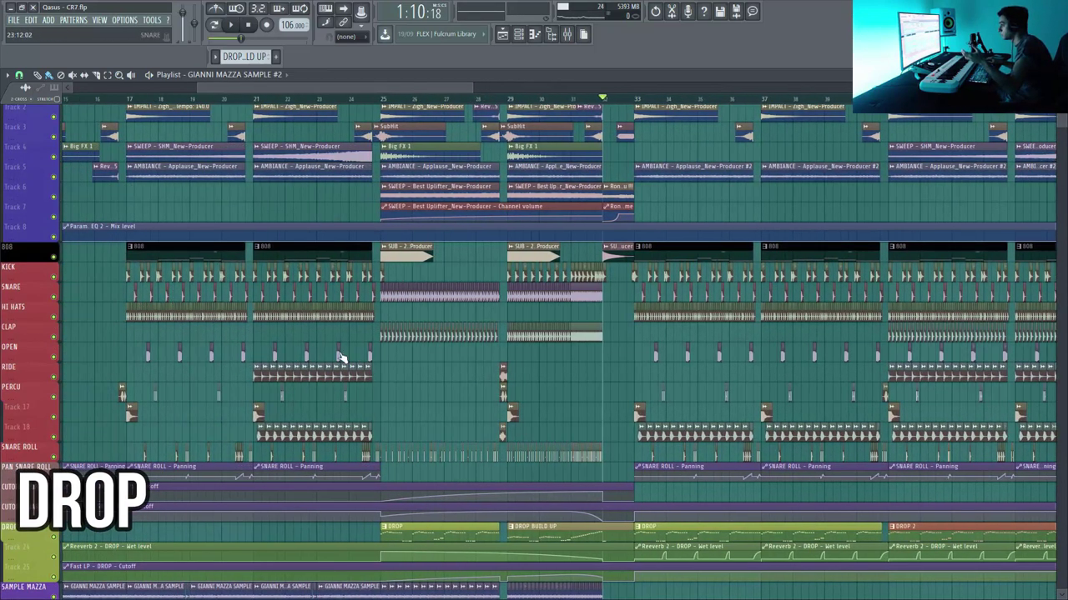
{"action": "left_click_drag", "start_coordinate": [471, 89], "coordinate": [572, 91]}
{"action": "left_click", "coordinate": [236, 100]}
{"action": "key", "text": "space"}
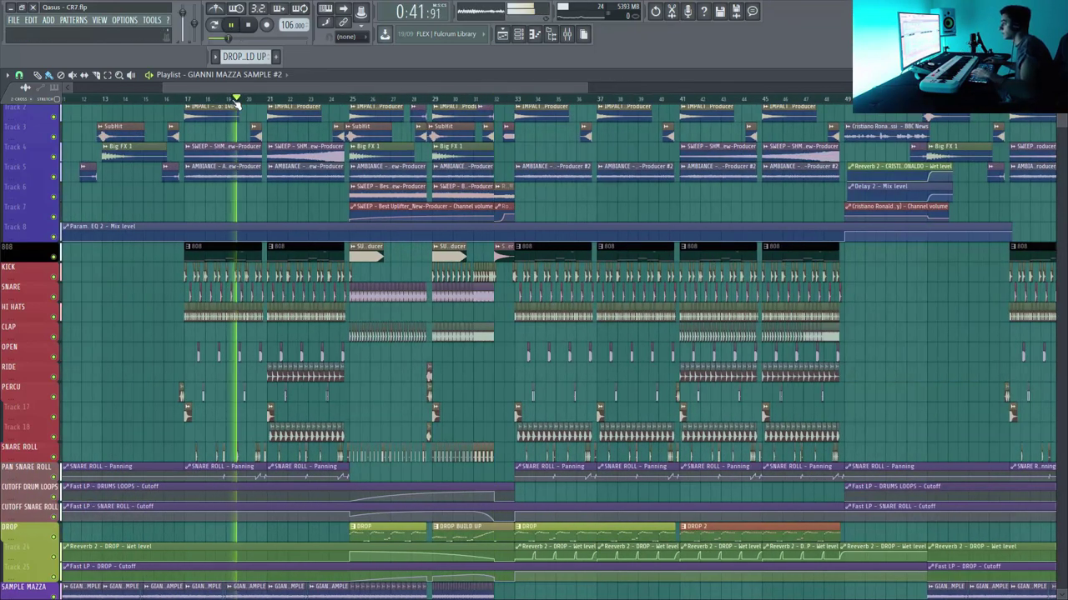
{"action": "left_click", "coordinate": [517, 99]}
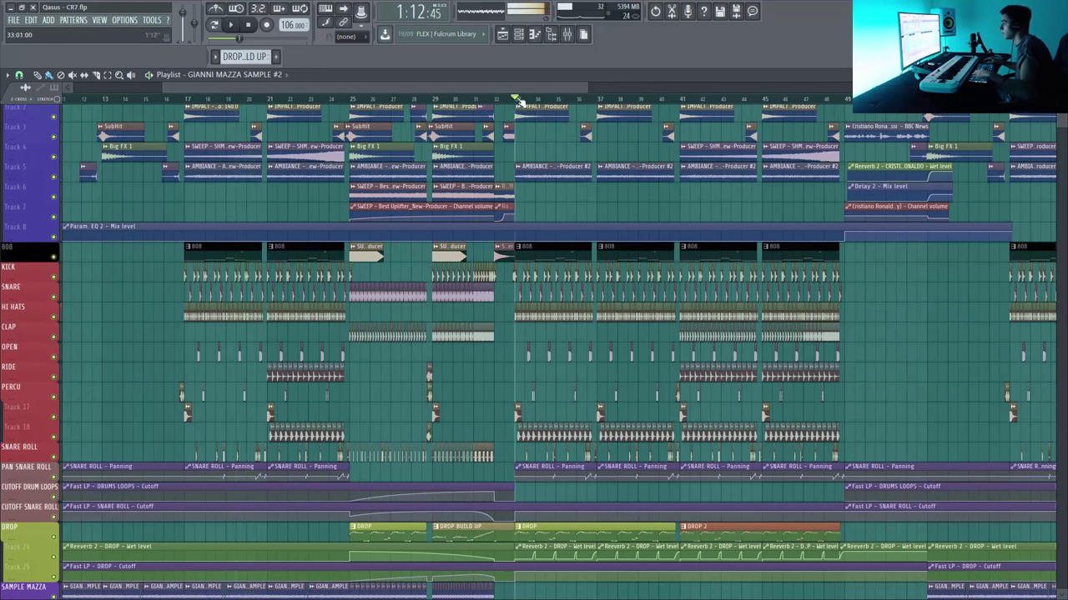
Solo the DROP track with its reverb wet level and Fast LP cutoff automation, and play from bar 33
{"action": "scroll", "coordinate": [674, 175], "scroll_direction": "down", "scroll_amount": 4}
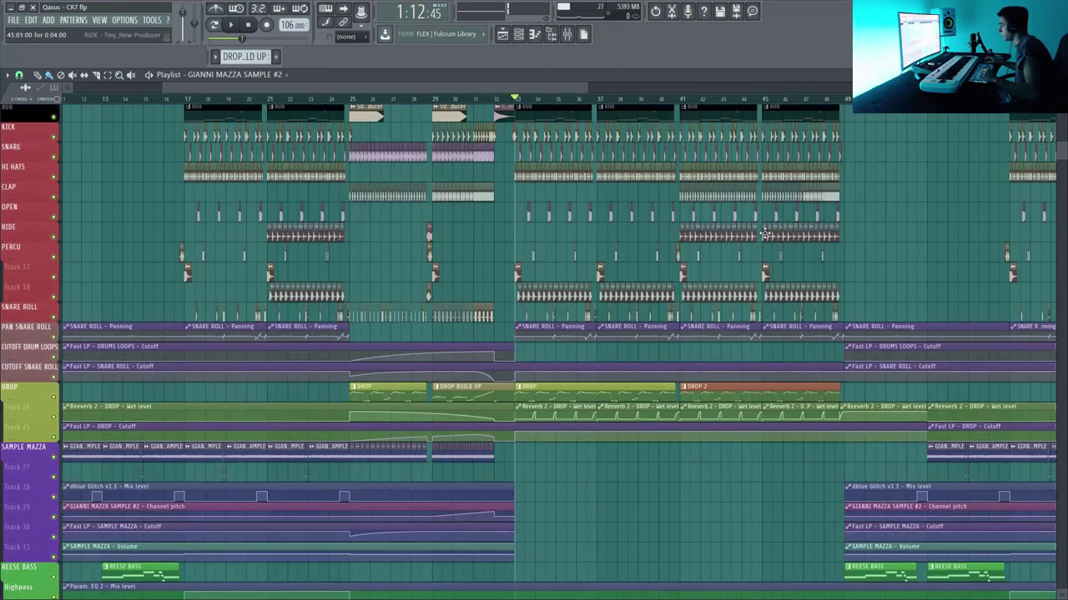
{"action": "scroll", "coordinate": [200, 266], "scroll_direction": "up", "scroll_amount": 1}
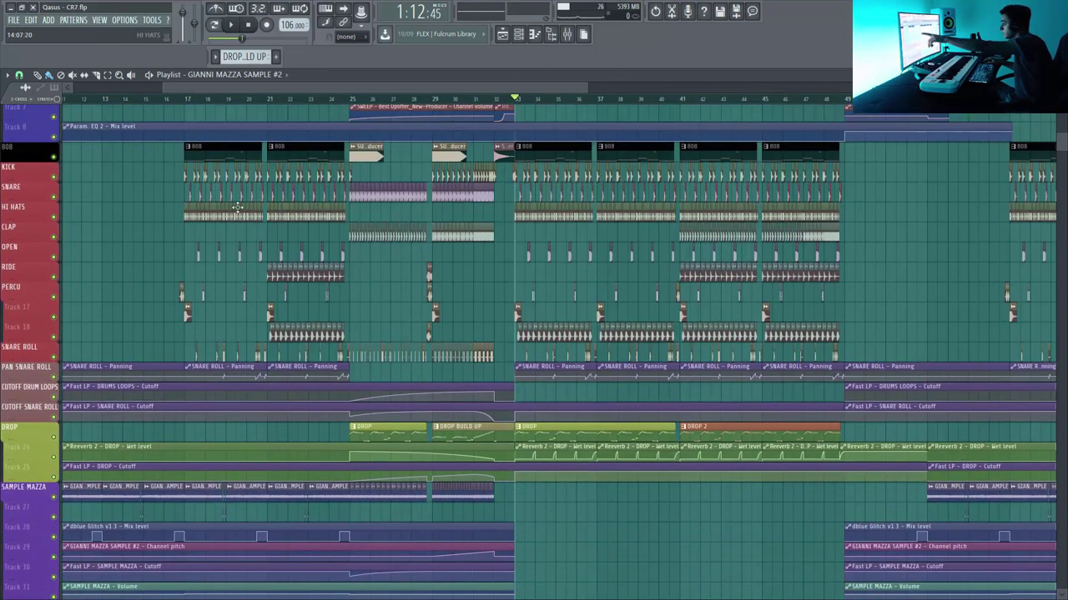
{"action": "scroll", "coordinate": [634, 279], "scroll_direction": "down", "scroll_amount": 1}
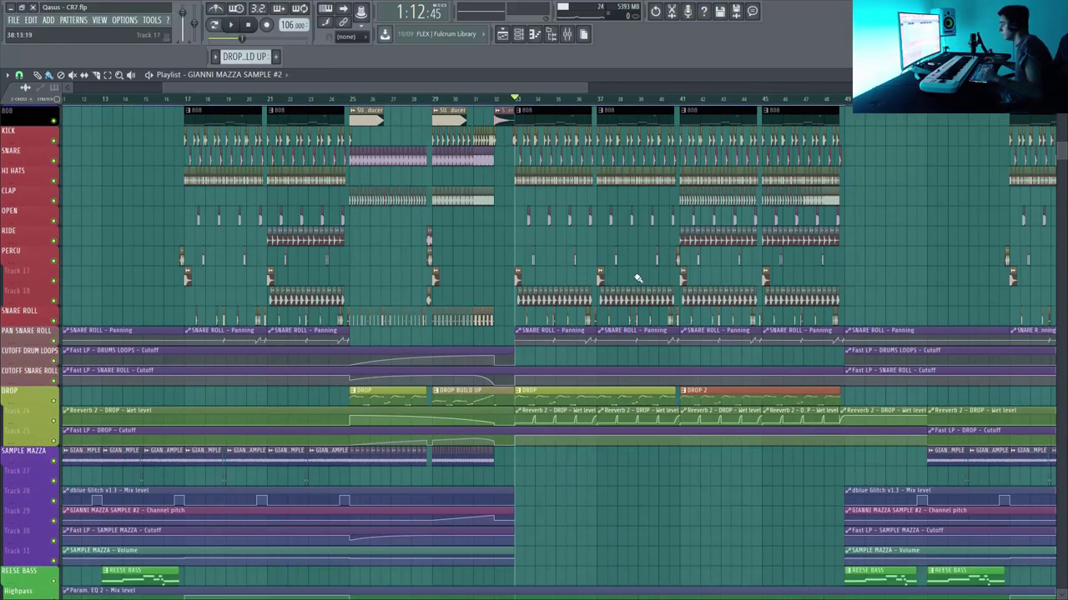
{"action": "right_click", "coordinate": [56, 399]}
{"action": "left_click", "coordinate": [56, 419]}
{"action": "left_click", "coordinate": [56, 438]}
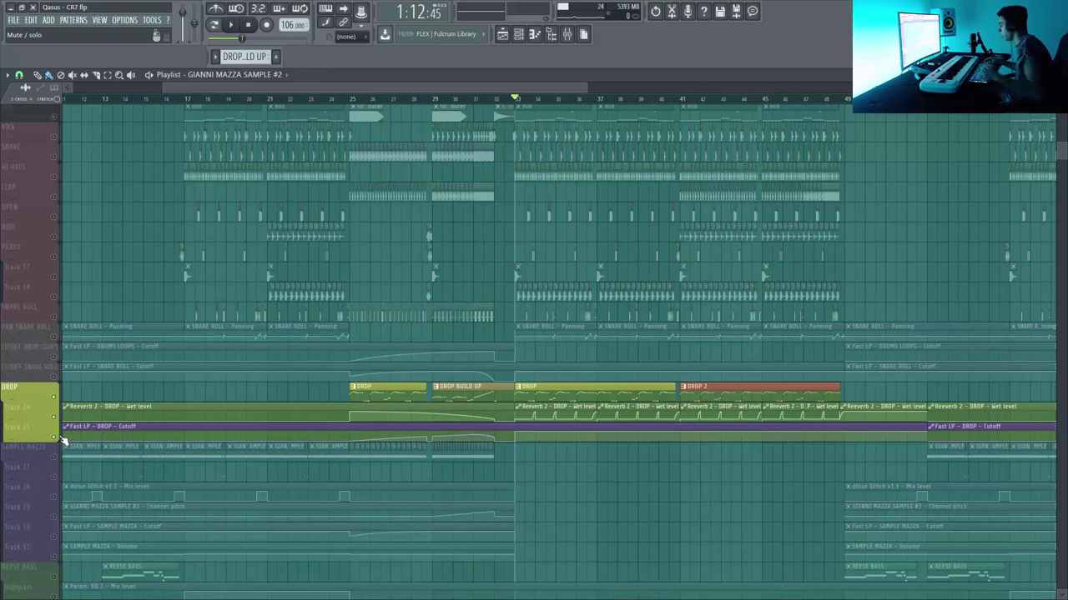
{"action": "key", "text": "space"}
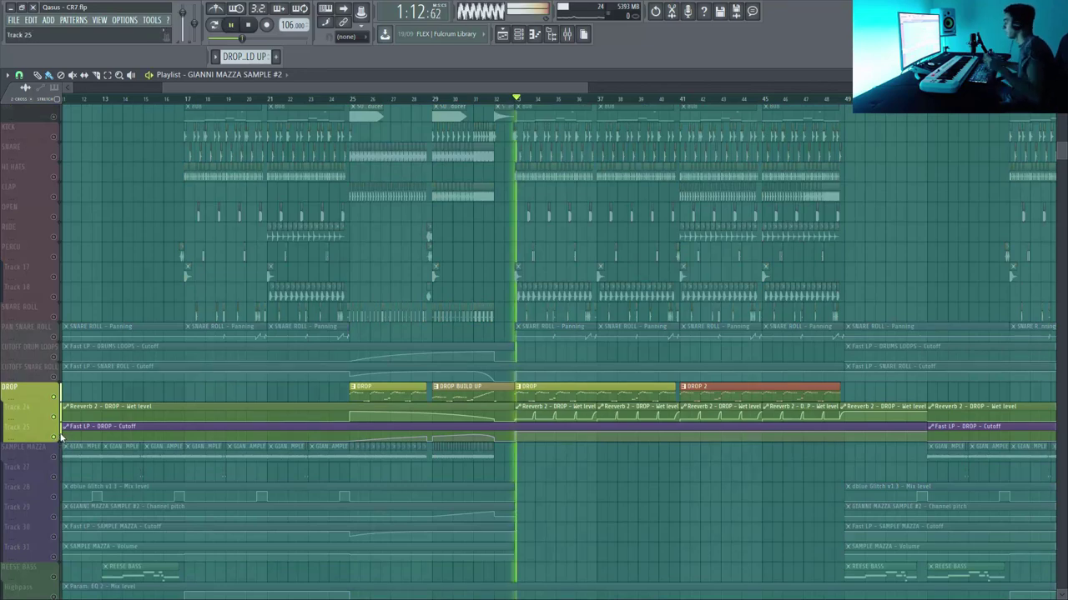
Examine the DROP pattern's Serum #3 notes in the piano roll during playback, and return to the playlist
{"action": "double_click", "coordinate": [571, 394]}
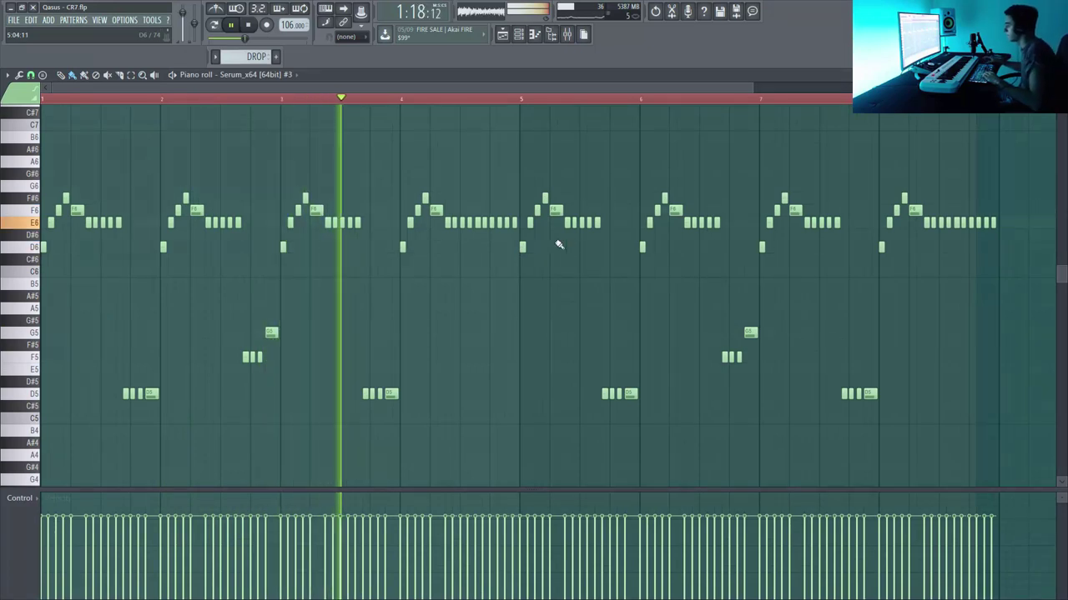
{"action": "key", "text": "Escape"}
{"action": "key", "text": "space"}
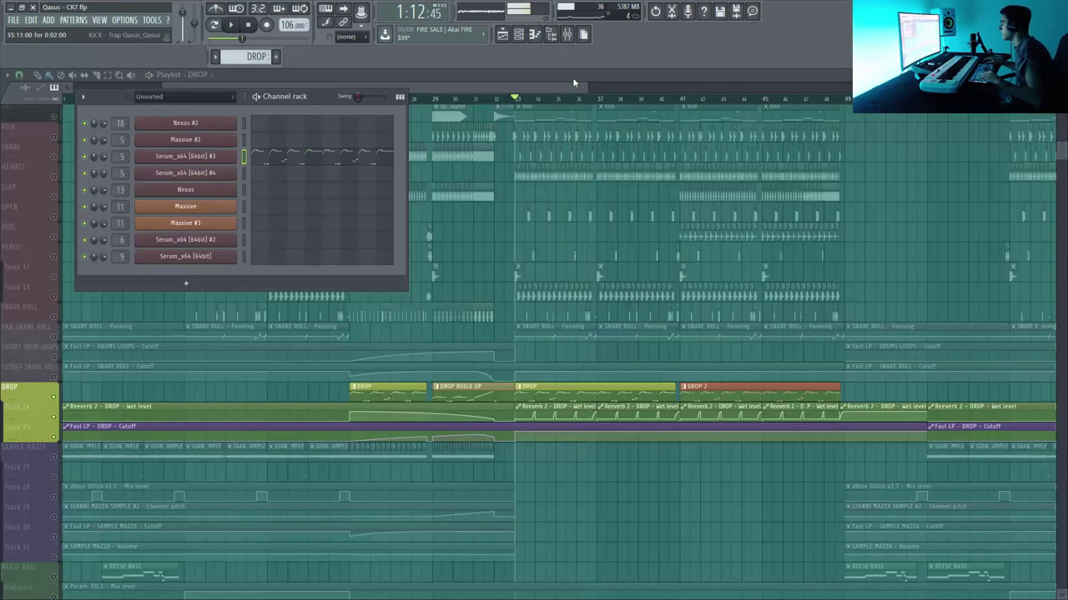
{"action": "key", "text": "F6"}
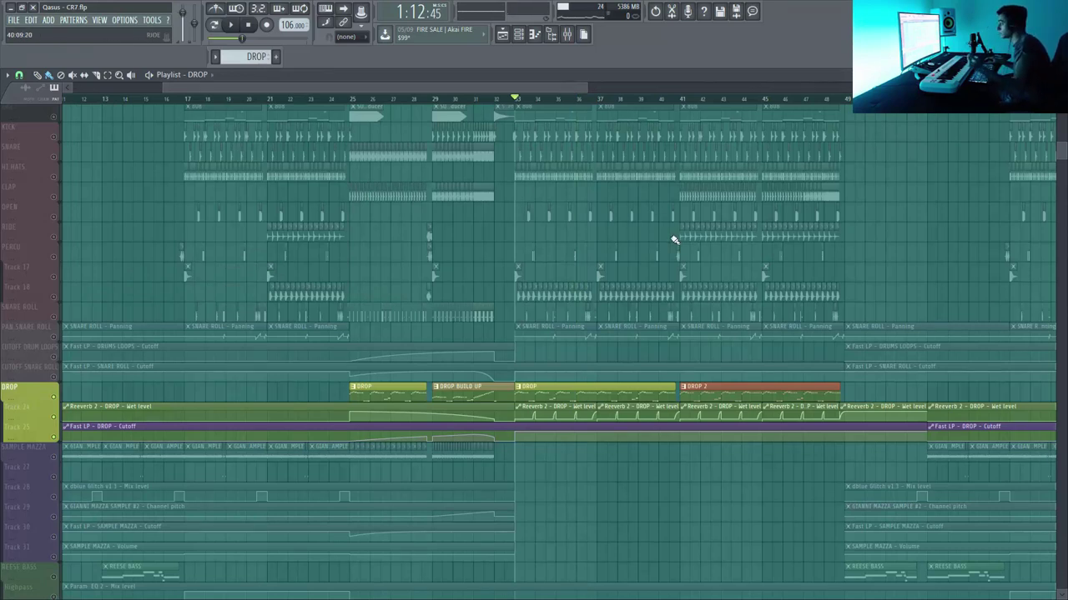
Unmute the LEAD track and play the drop from bar 33 with the DROP melody and with it muted
{"action": "scroll", "coordinate": [677, 242], "scroll_direction": "down", "scroll_amount": 4}
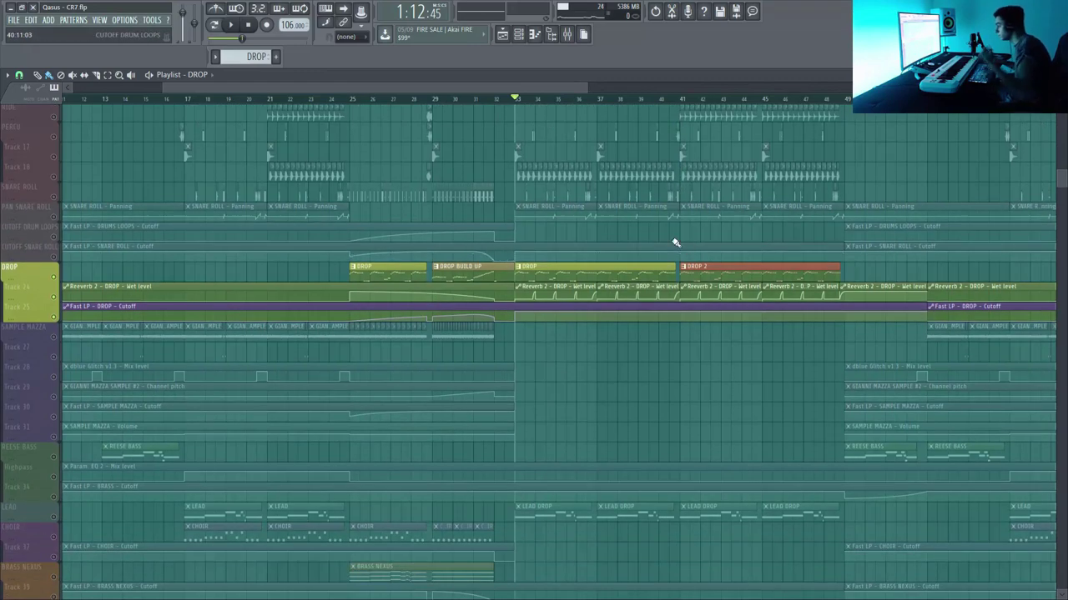
{"action": "scroll", "coordinate": [676, 242], "scroll_direction": "down", "scroll_amount": 2}
{"action": "left_click", "coordinate": [57, 457]}
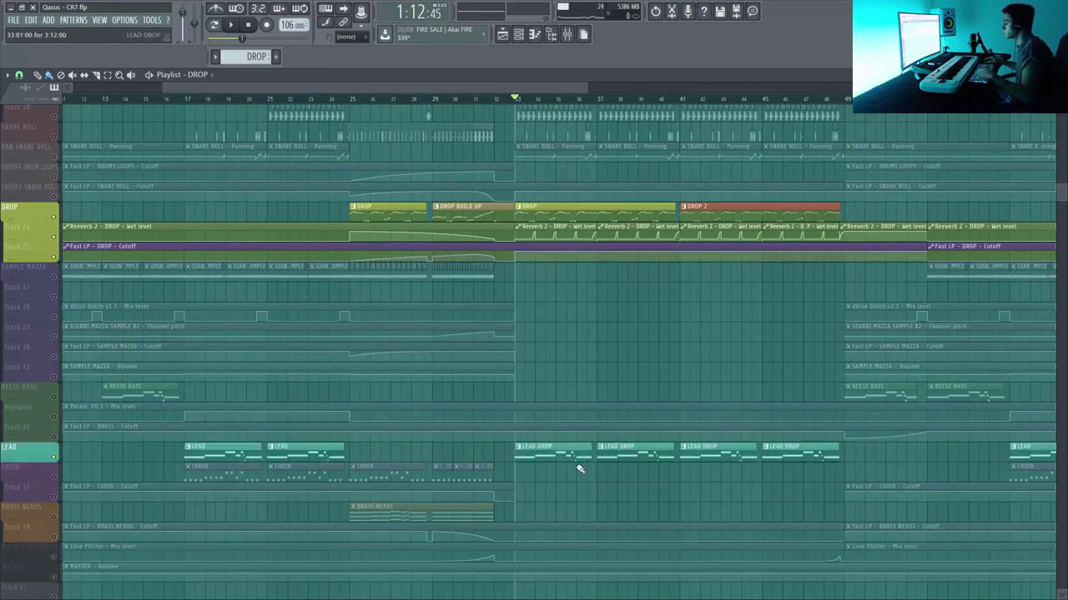
{"action": "key", "text": "space"}
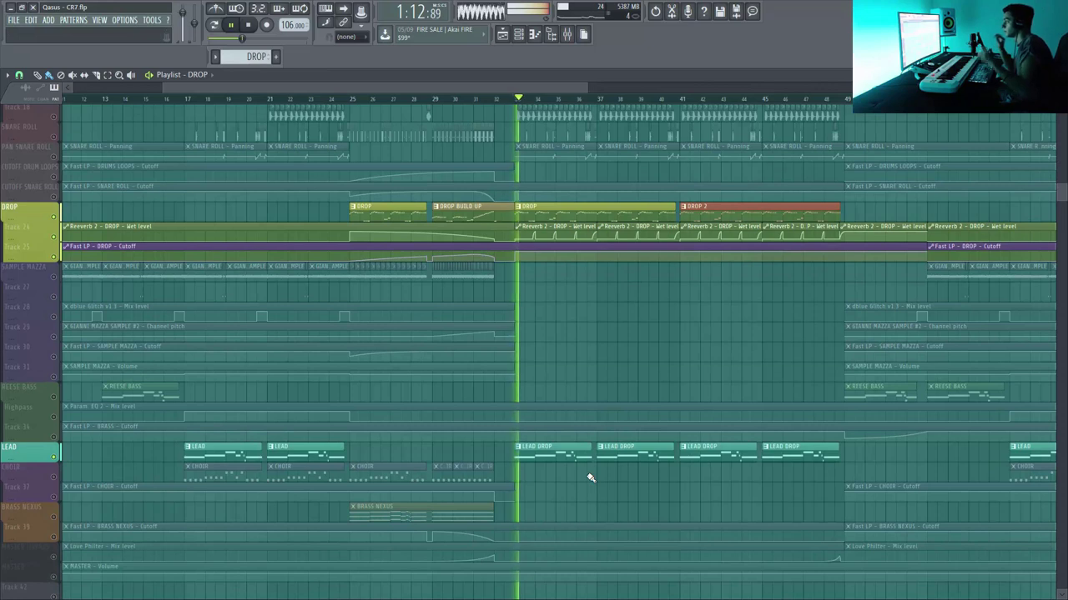
{"action": "key", "text": "space"}
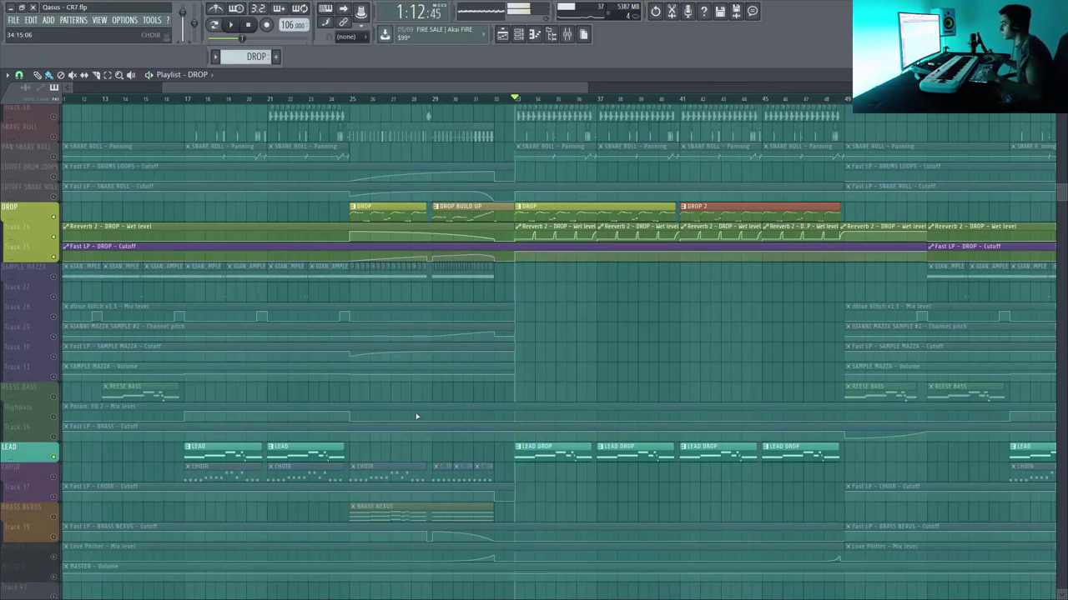
{"action": "left_click", "coordinate": [54, 217]}
{"action": "key", "text": "space"}
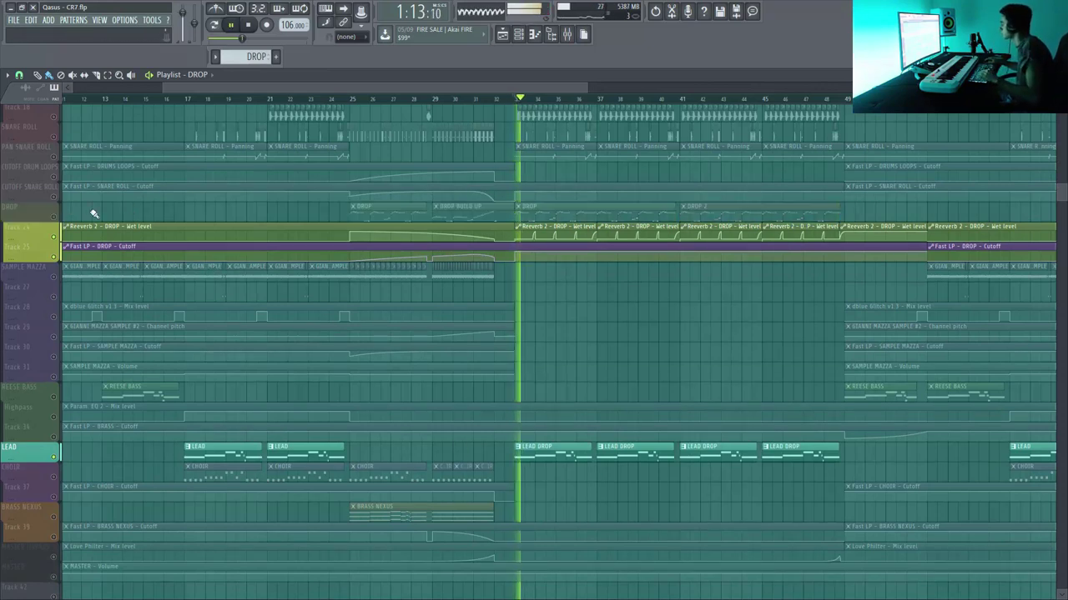
Unmute every track and play the drop up to bar 41 with the full arrangement
{"action": "right_click", "coordinate": [55, 238]}
{"action": "right_click", "coordinate": [688, 249], "text": "ctrl"}
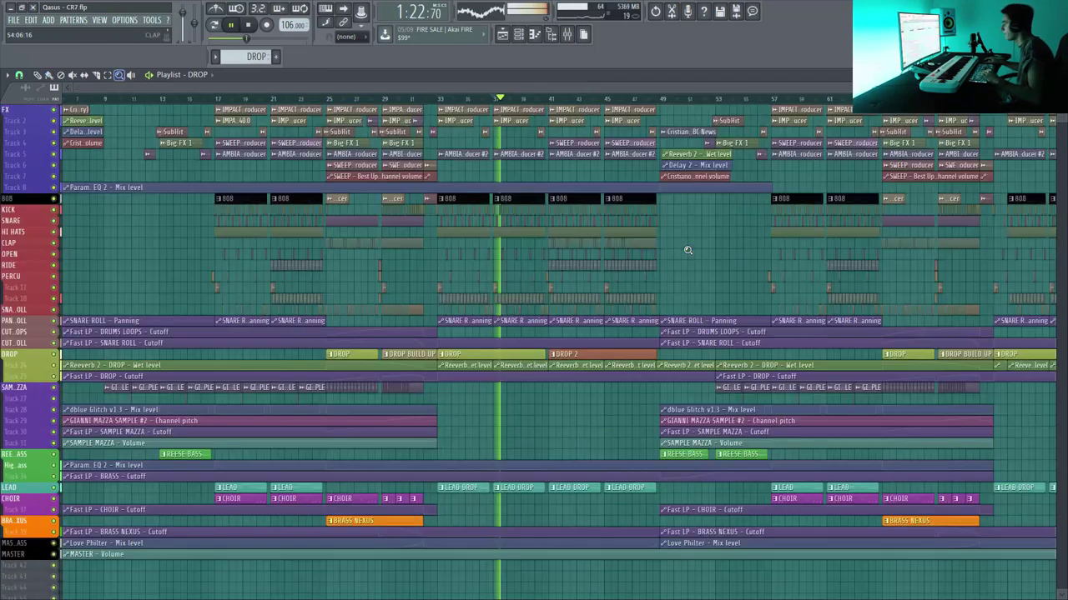
{"action": "mouse_move", "coordinate": [386, 132]}
{"action": "left_mouse_down"}
{"action": "mouse_move", "coordinate": [505, 282]}
{"action": "mouse_move", "coordinate": [650, 556]}
{"action": "left_mouse_up"}
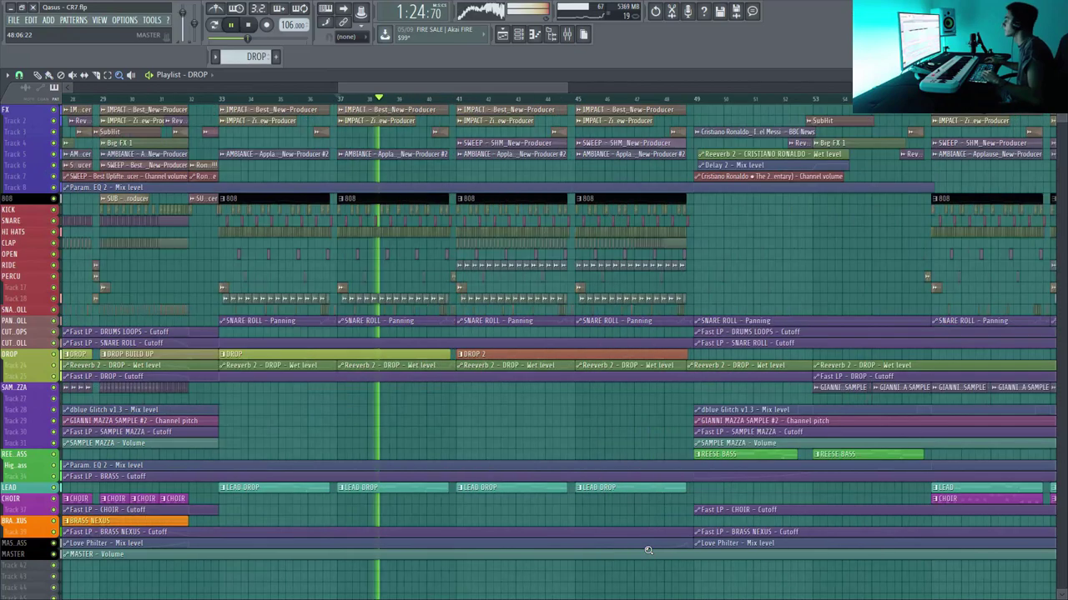
{"action": "left_click_drag", "start_coordinate": [564, 87], "coordinate": [620, 88]}
{"action": "left_click_drag", "start_coordinate": [599, 87], "coordinate": [573, 86]}
{"action": "left_click_drag", "start_coordinate": [1061, 97], "coordinate": [1061, 96]}
{"action": "scroll", "coordinate": [684, 188], "scroll_direction": "down", "scroll_amount": 8}
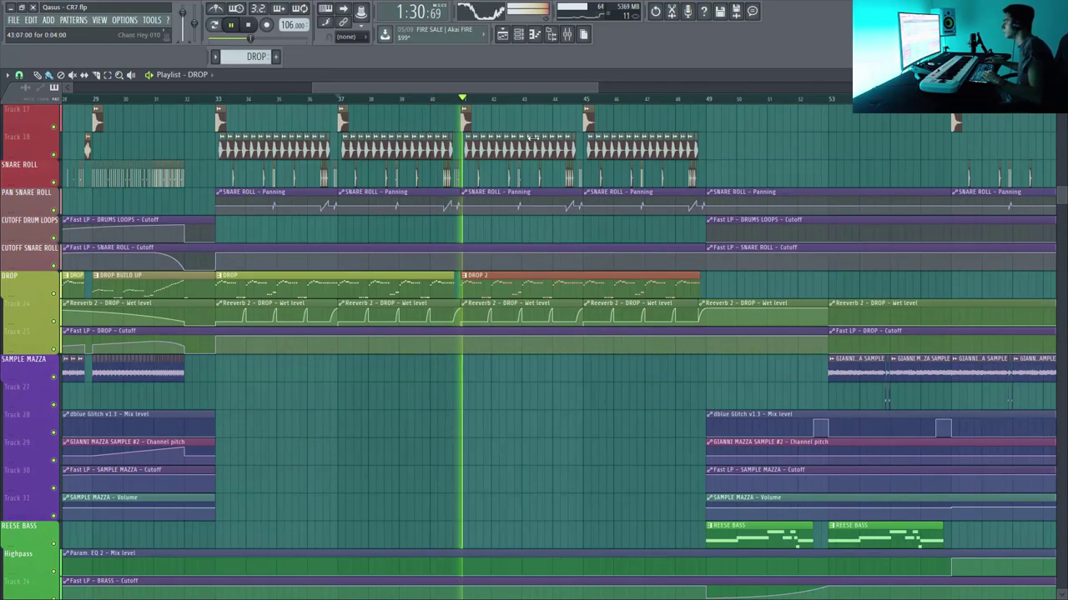
{"action": "key", "text": "space"}
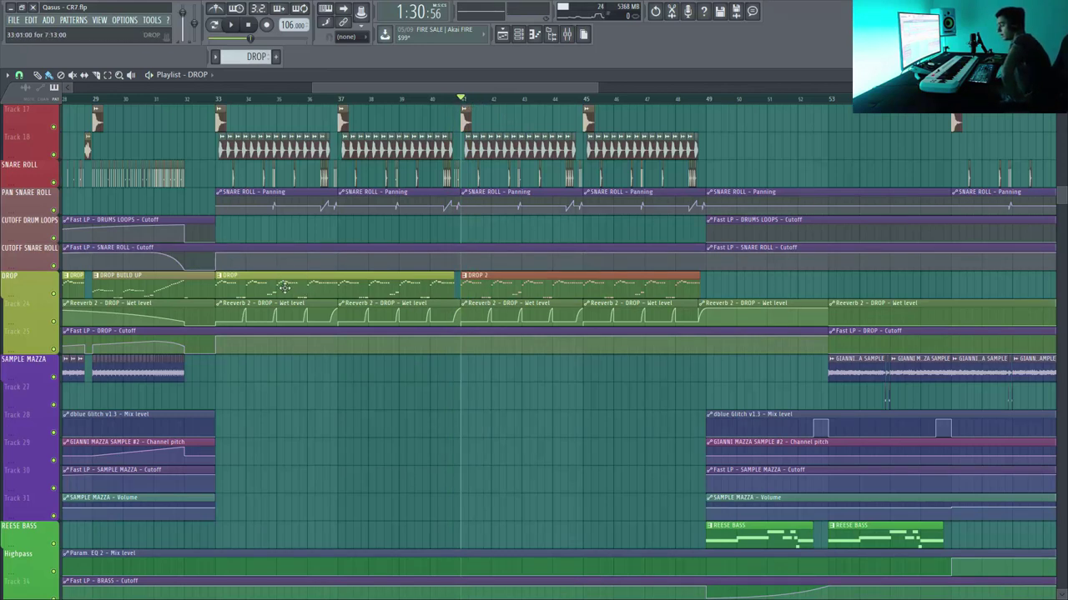
Examine the DROP 2 pattern's Serum #3 notes in the piano roll and return to the playlist
{"action": "double_click", "coordinate": [542, 286]}
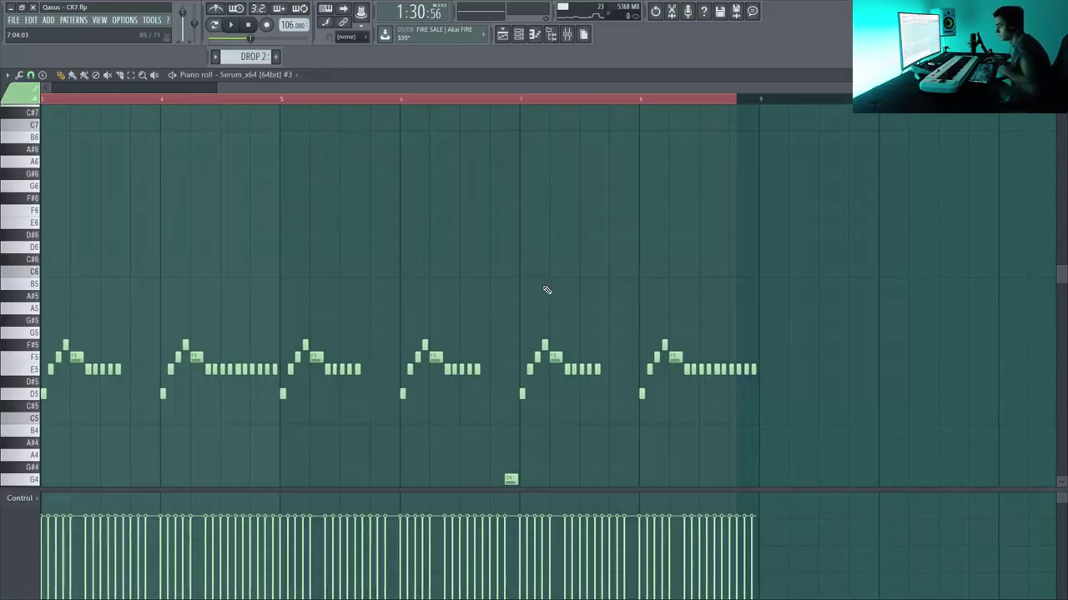
{"action": "scroll", "coordinate": [539, 277], "scroll_direction": "down", "scroll_amount": 3}
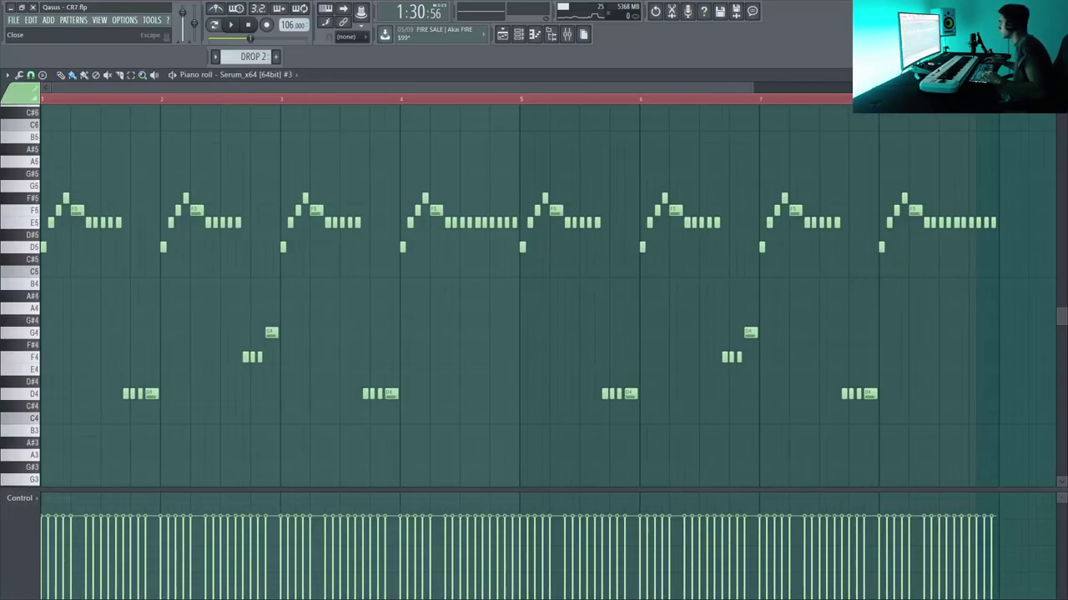
{"action": "left_click", "coordinate": [1058, 75]}
{"action": "left_click", "coordinate": [403, 95]}
Solo the DROP track with its two automation tracks and play the DROP pattern from bar 33
{"action": "right_click", "coordinate": [50, 296]}
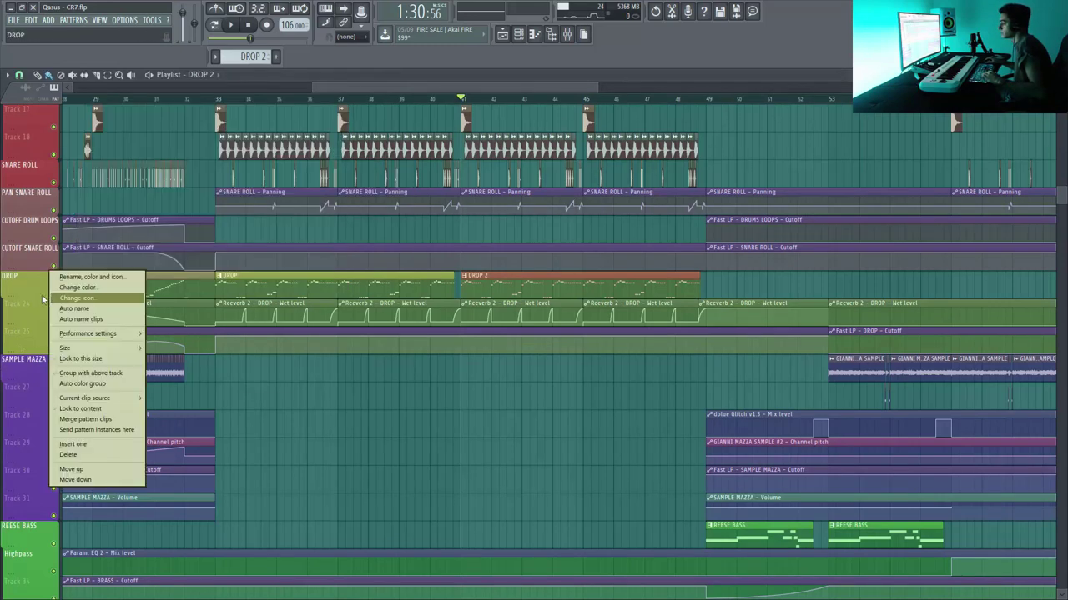
{"action": "left_click", "coordinate": [43, 297]}
{"action": "right_click", "coordinate": [54, 295]}
{"action": "left_click", "coordinate": [55, 322]}
{"action": "left_click", "coordinate": [55, 351]}
{"action": "left_click", "coordinate": [220, 101]}
{"action": "key", "text": "space"}
{"action": "key", "text": "space"}
Play the soloed DROP 2 pattern from bar 41
{"action": "left_click", "coordinate": [463, 101]}
{"action": "key", "text": "space"}
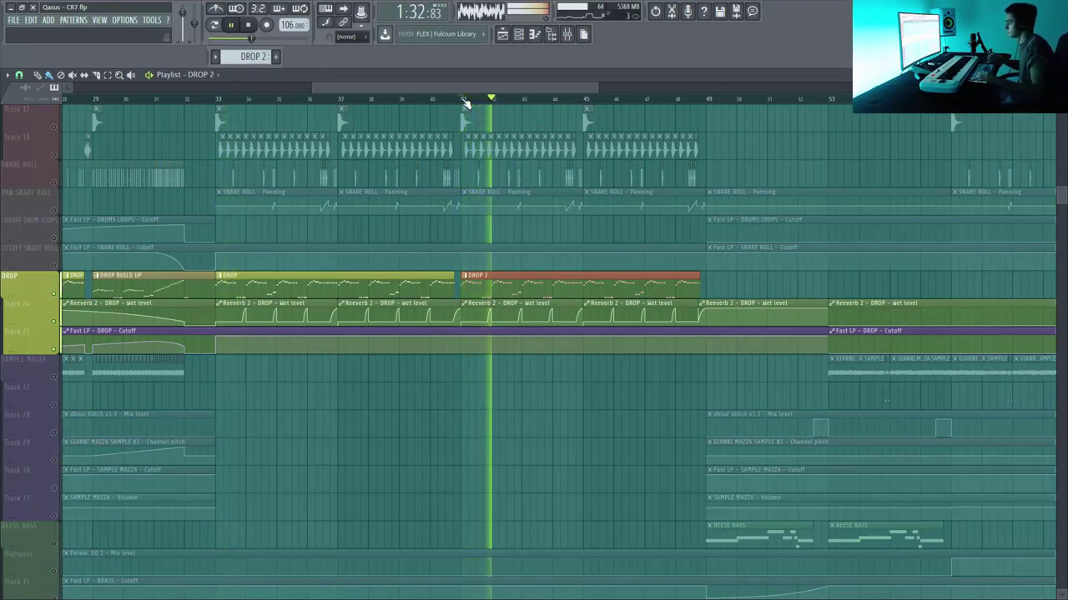
{"action": "key", "text": "space"}
Unmute every track and play the drop's second half from bar 41 with the full arrangement
{"action": "right_click", "coordinate": [55, 294]}
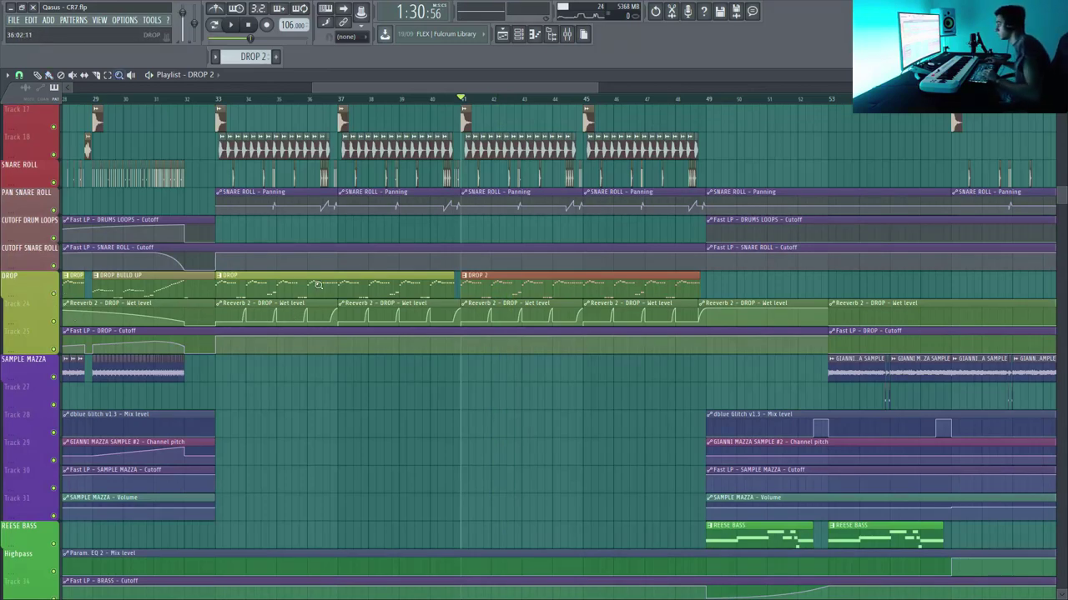
{"action": "right_click", "coordinate": [361, 267], "text": "ctrl"}
{"action": "key", "text": "space"}
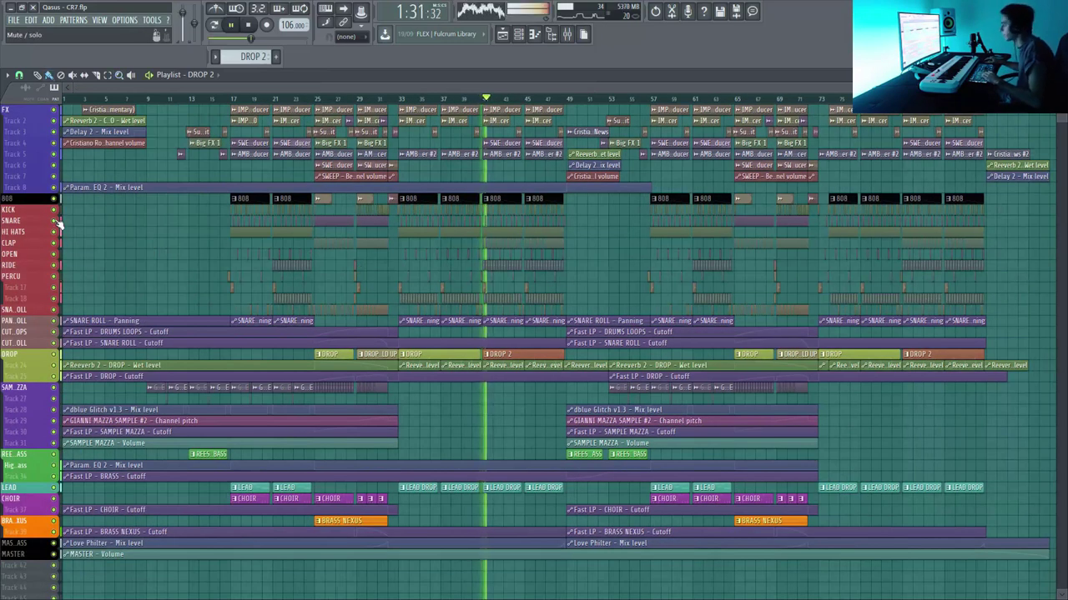